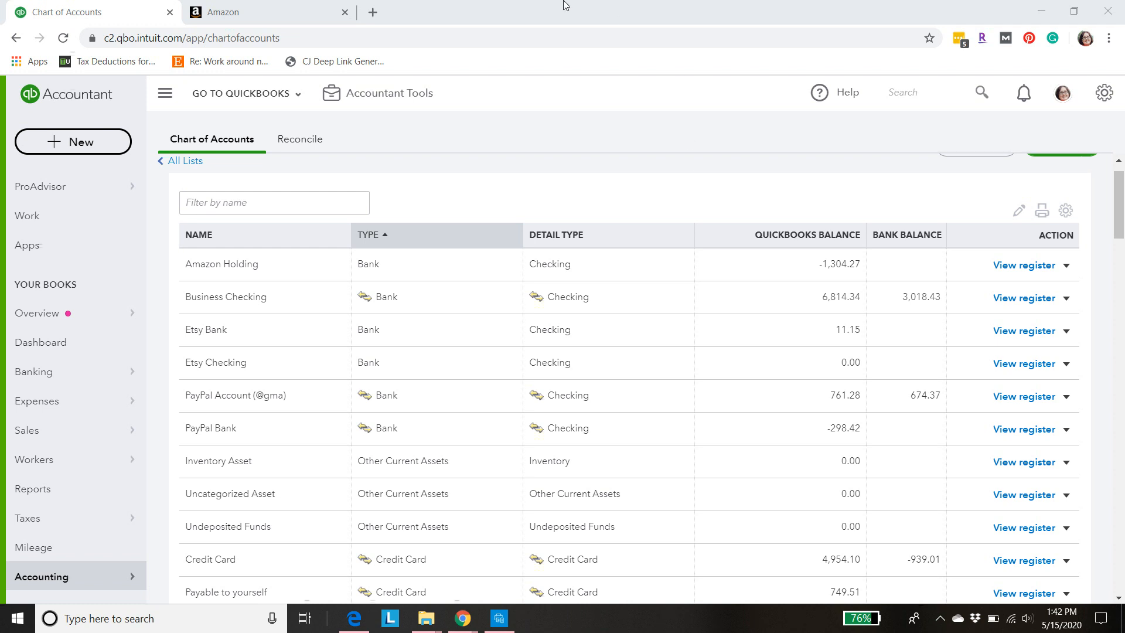
- Switch to Amazon Seller Central and open the Date Range Reports page of the Payments reports
click(255, 10)
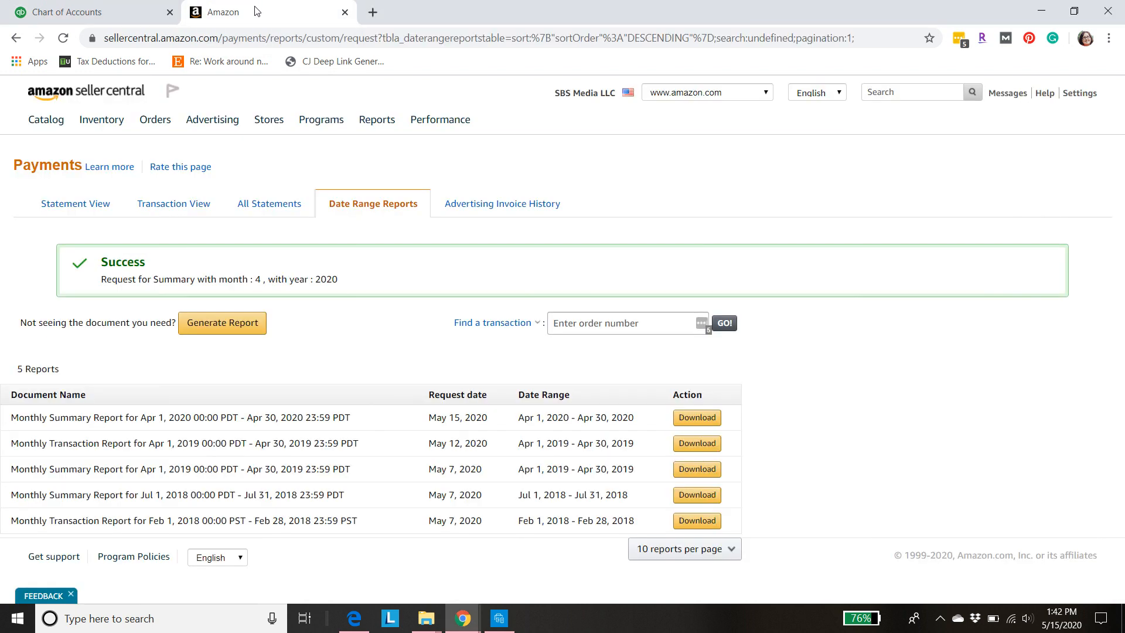
click(81, 93)
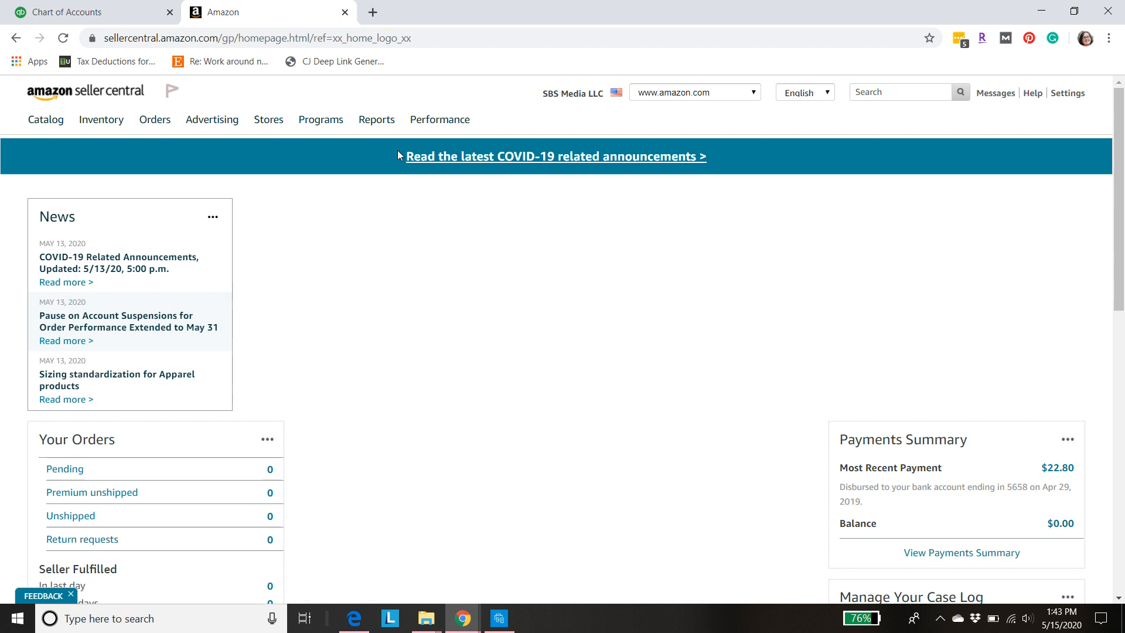
mouse_move(377, 122)
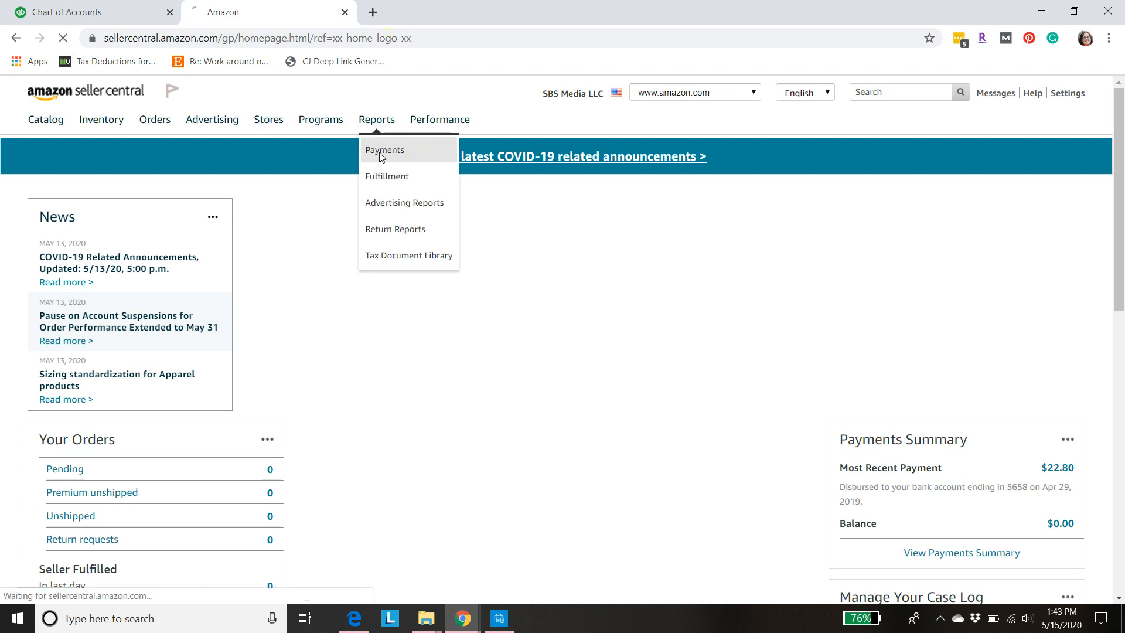
click(380, 157)
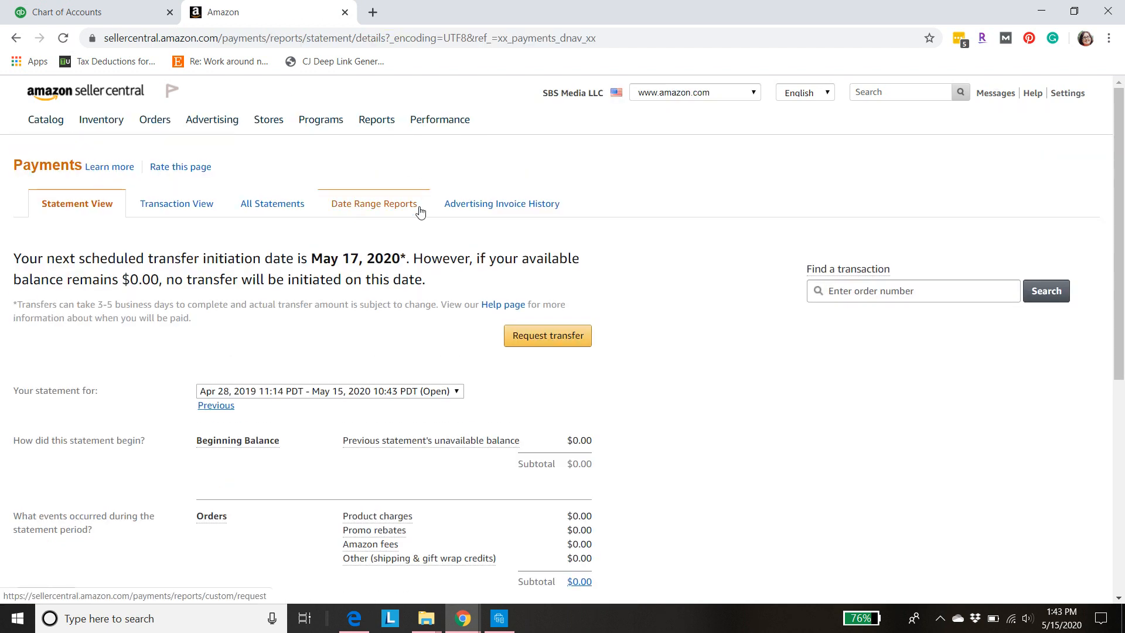
click(359, 208)
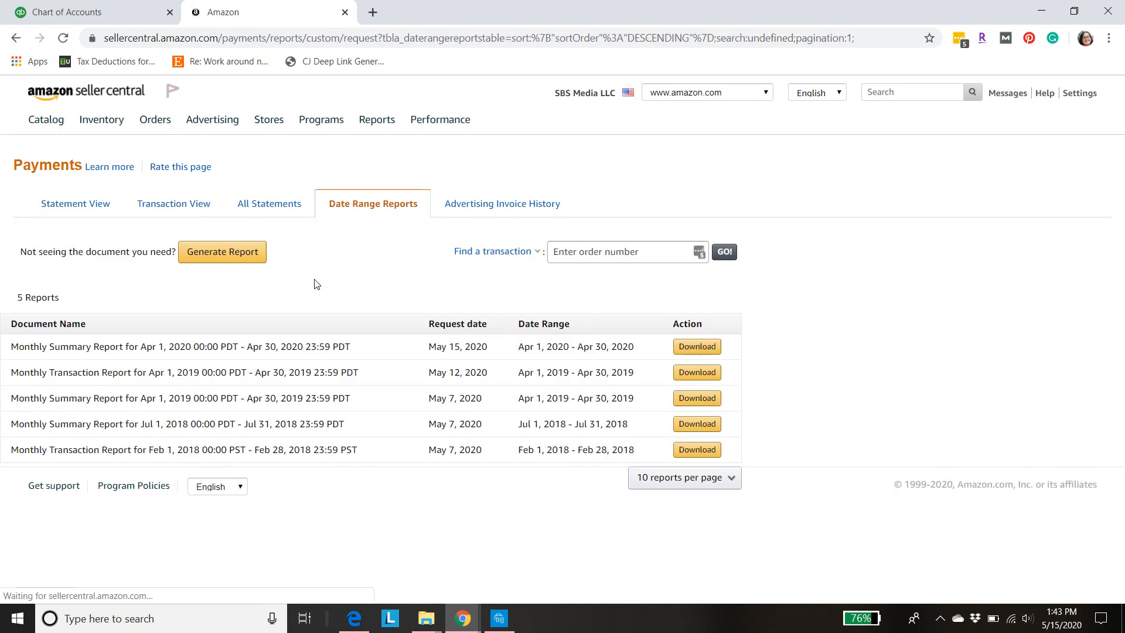
- Generate a Summary date range report for the month of April 2020 and refresh its status in the report list
click(223, 254)
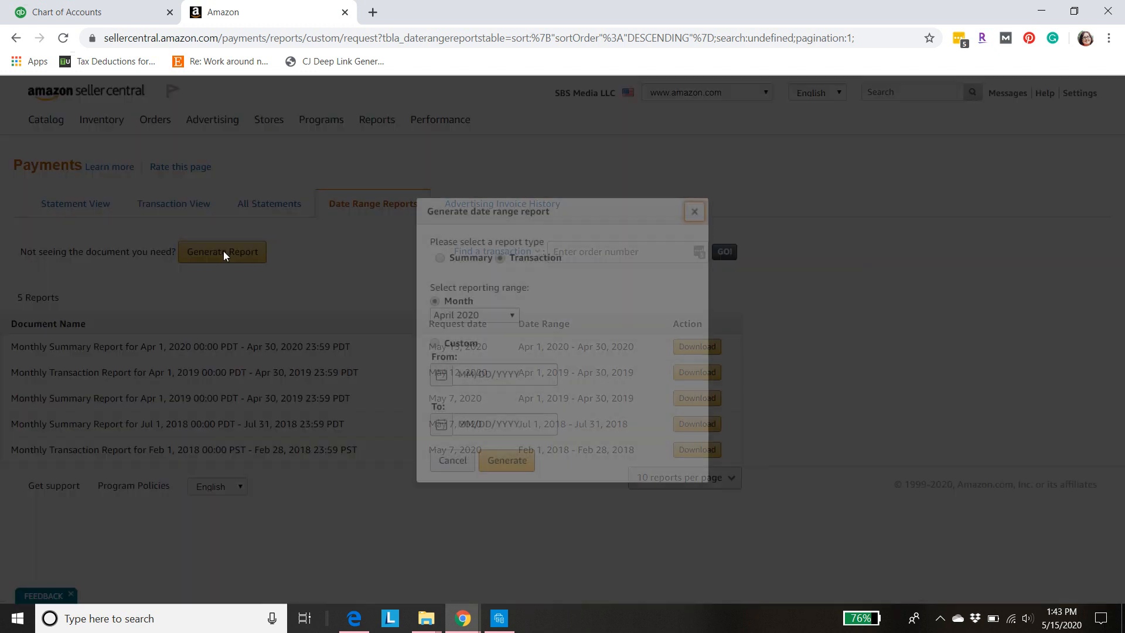
click(441, 258)
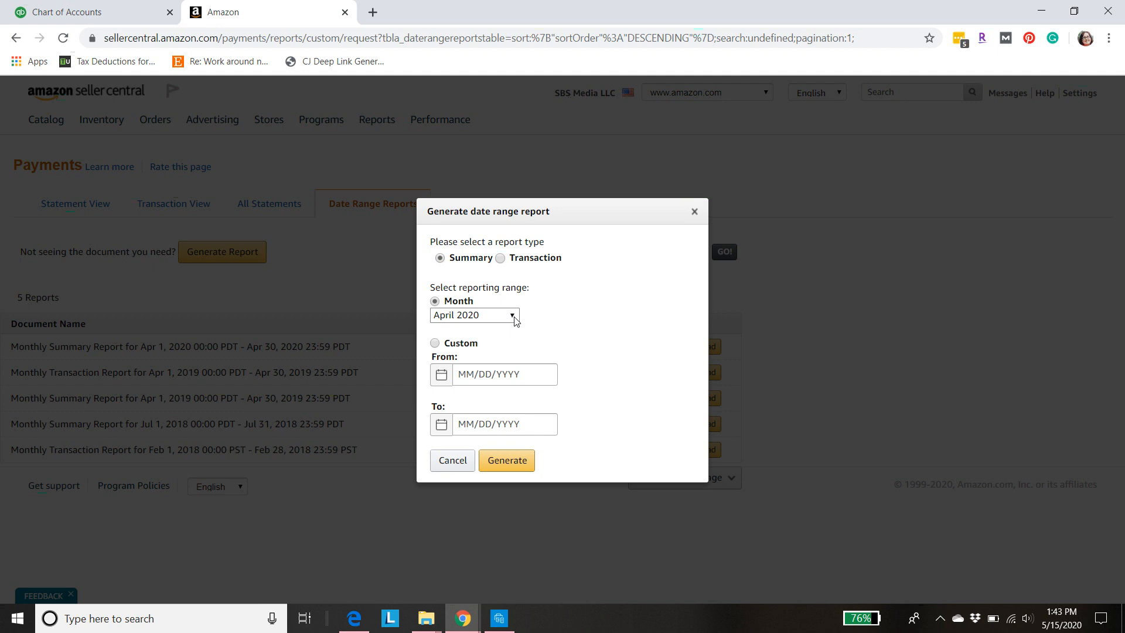
click(505, 463)
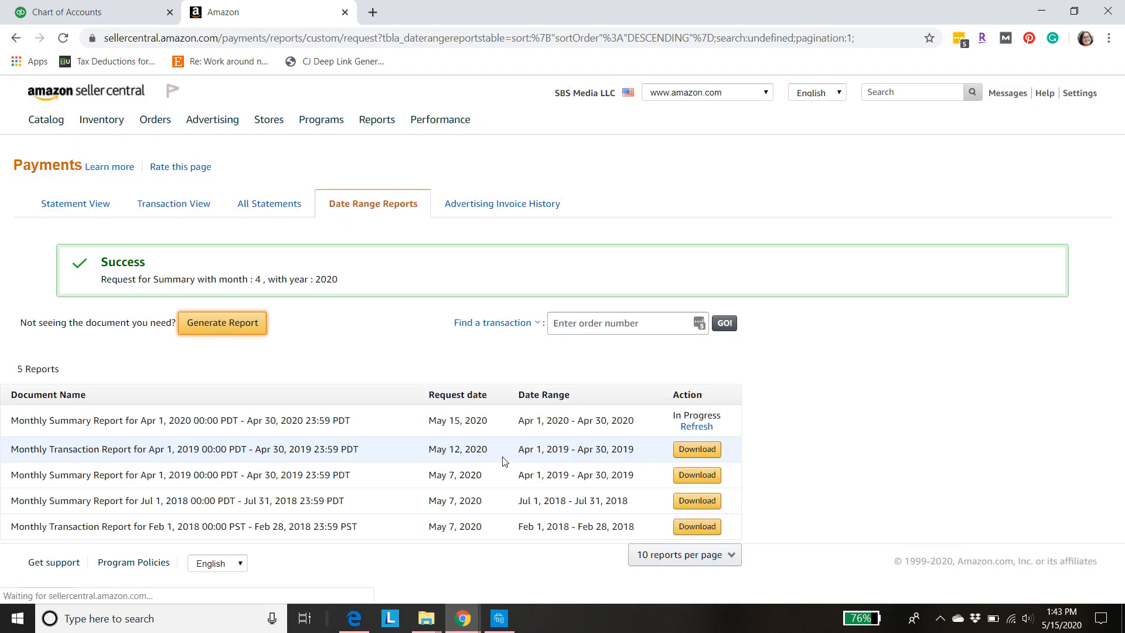
click(696, 426)
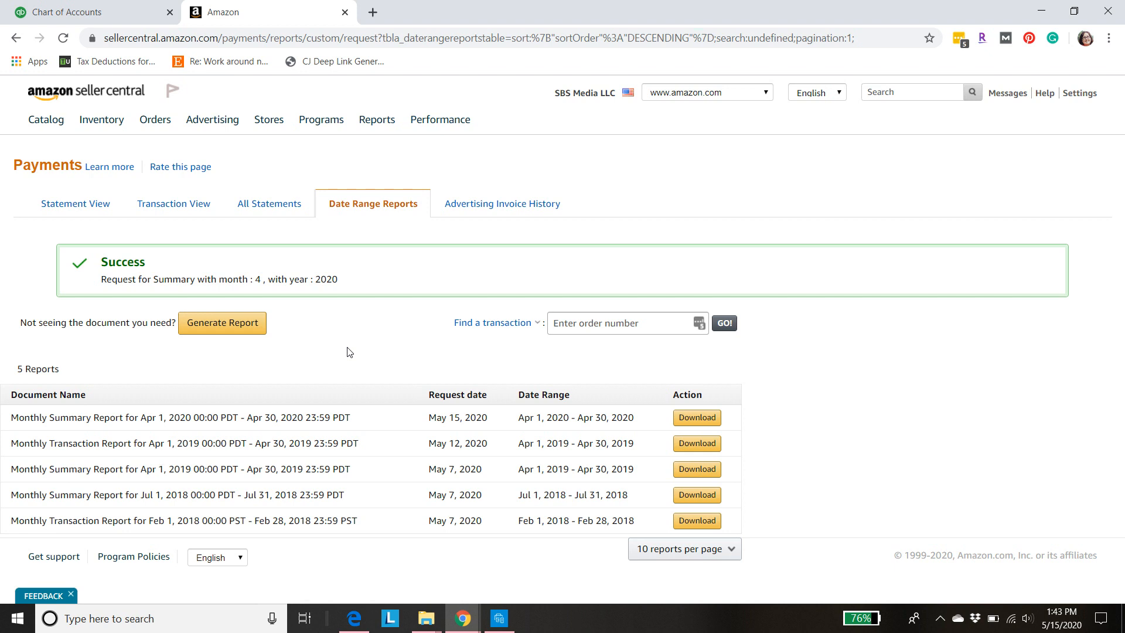
- Switch to the Amazon entry example PDF and pen-mark the product sales and refund rows, bracketing their paired credit and debit amounts
click(368, 616)
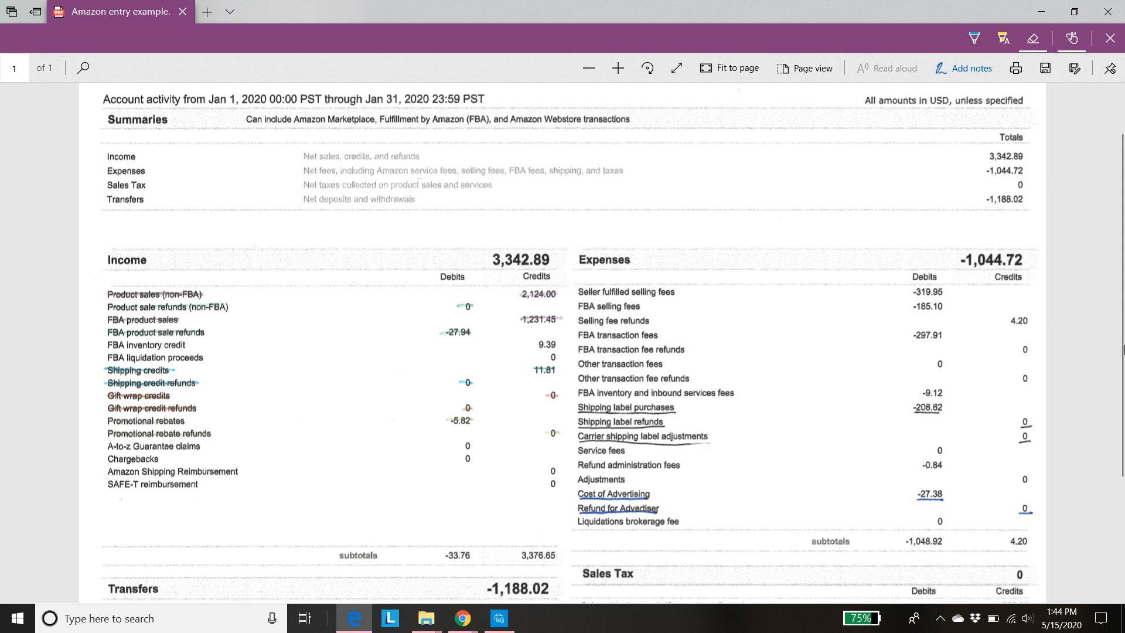
drag(1122, 338, 1122, 392)
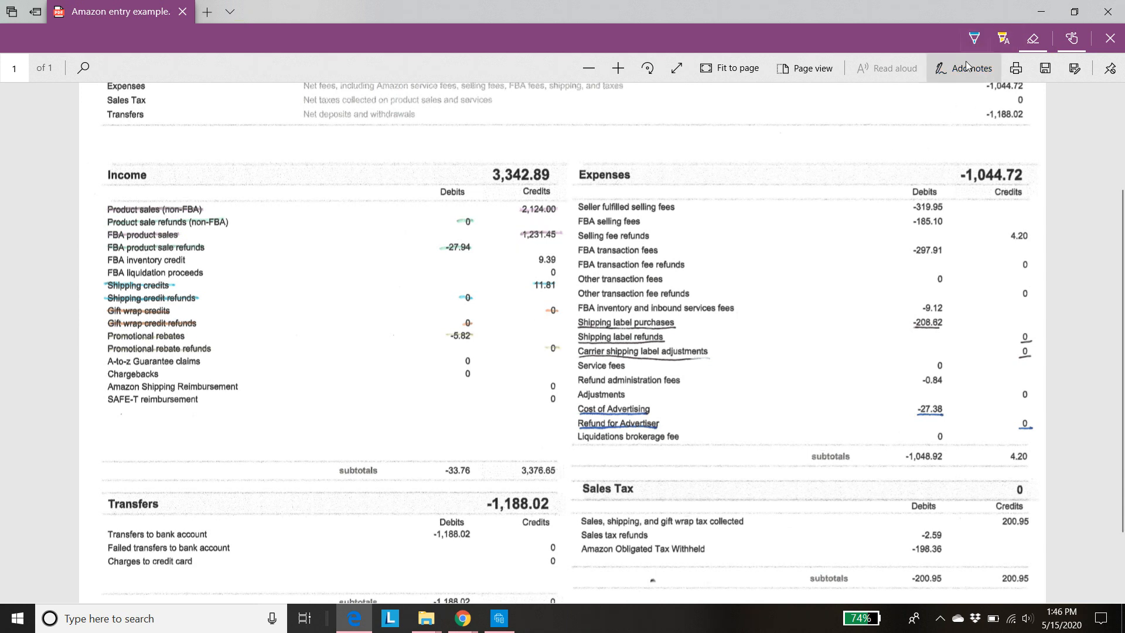
click(974, 44)
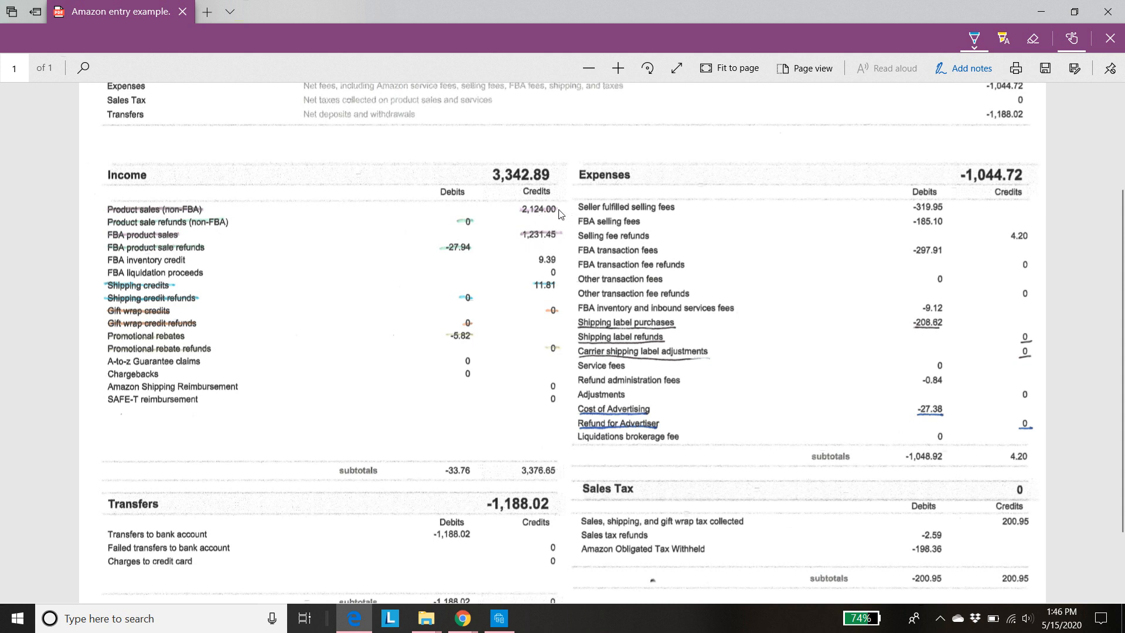
drag(558, 210, 564, 232)
mouse_move(472, 222)
mouse_down()
mouse_move(488, 246)
mouse_move(475, 253)
mouse_up()
mouse_move(235, 223)
mouse_down()
mouse_move(251, 223)
mouse_move(229, 247)
mouse_up()
drag(193, 233, 222, 199)
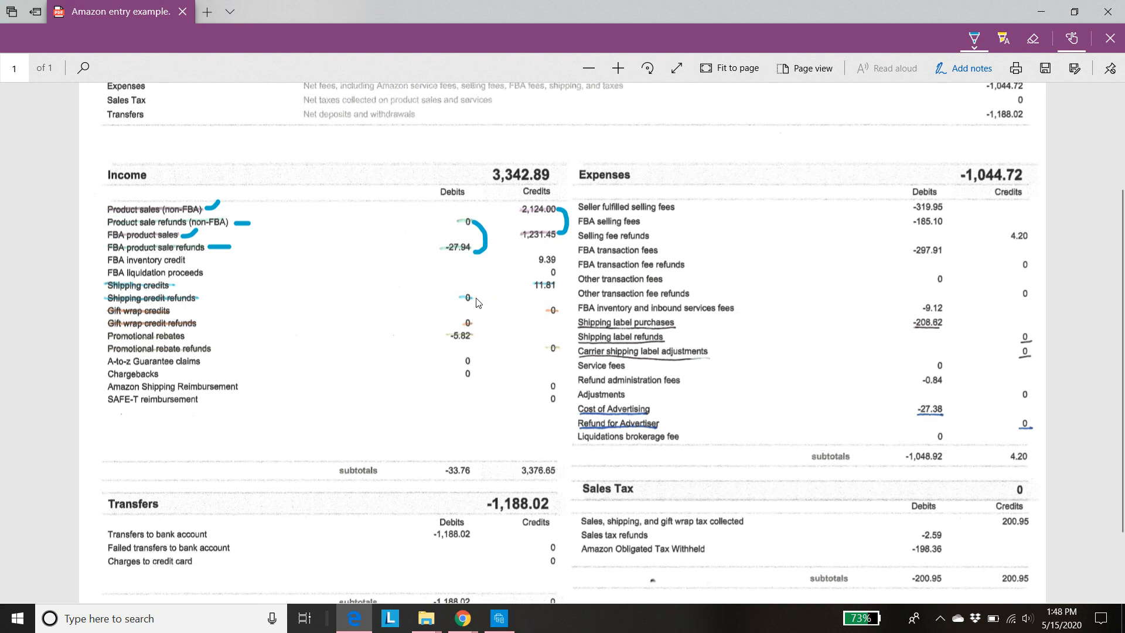
- Connect the paired shipping, gift wrap and promotional rebate amounts with pen lines, and dot the remaining Income amounts
drag(477, 299, 534, 289)
drag(478, 322, 542, 313)
drag(476, 339, 548, 350)
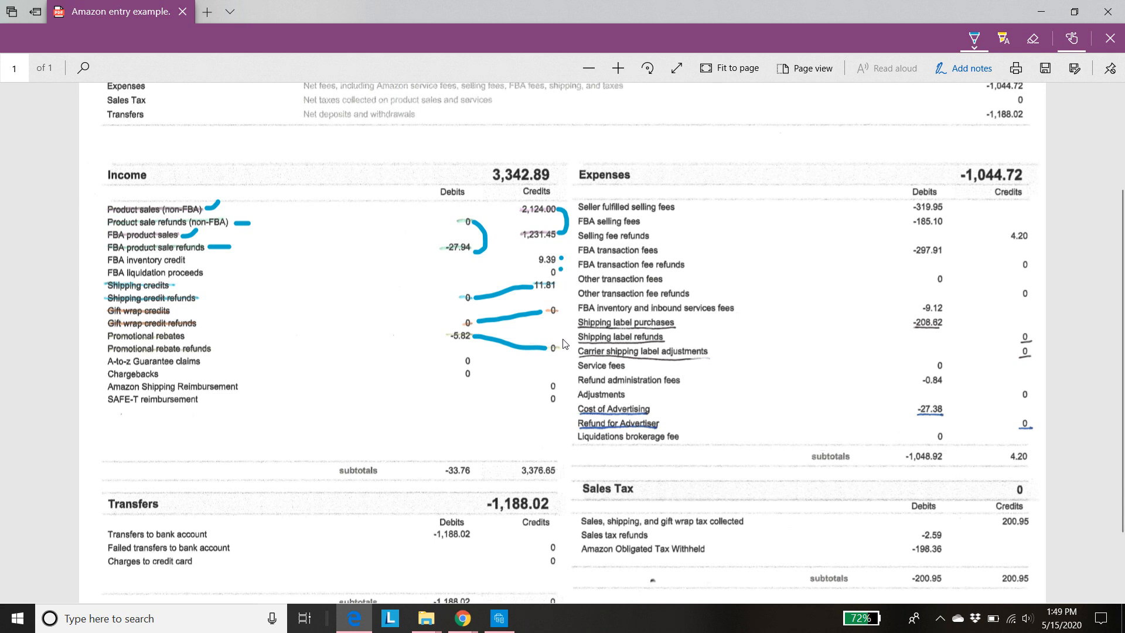
click(473, 374)
click(563, 382)
- Dot the shipping label rows under Expenses and link their amounts, then bracket the advertising rows and link their amounts with pen lines
click(681, 323)
click(714, 351)
mouse_move(947, 323)
mouse_down()
mouse_move(1001, 332)
mouse_move(1014, 361)
mouse_move(1026, 360)
mouse_up()
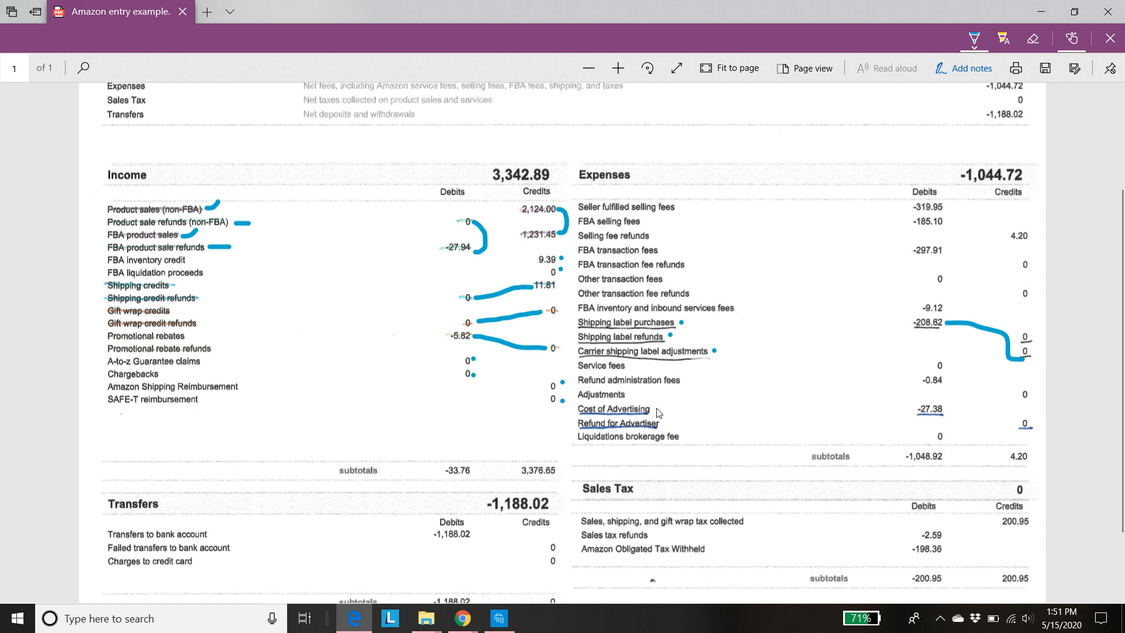
drag(651, 407, 660, 411)
drag(951, 412, 1019, 422)
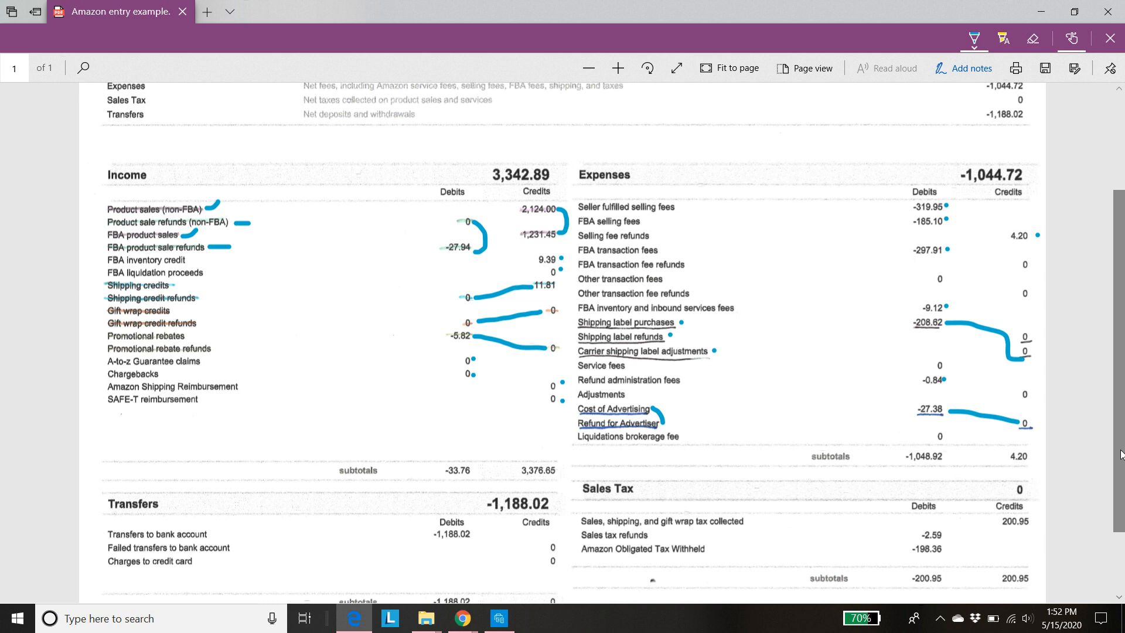
scroll(1121, 460, down, 1)
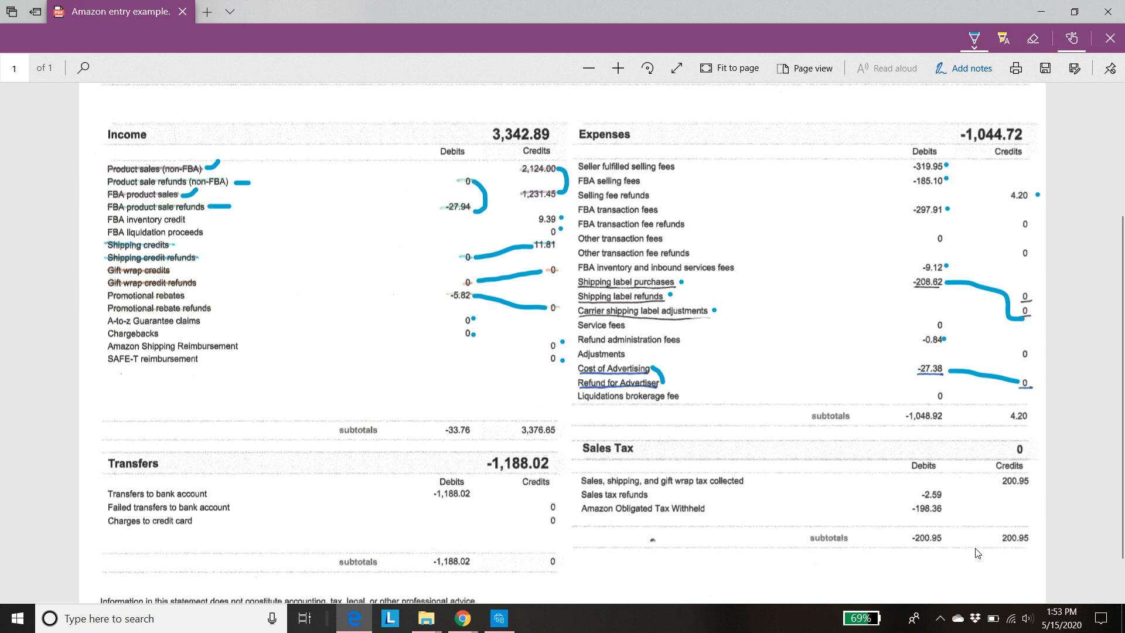
- Switch to QuickBooks, open the Business Checking bank feed and add the 09/30/2019 Amazon deposit of $52.13 to Amazon Holding
mouse_move(464, 622)
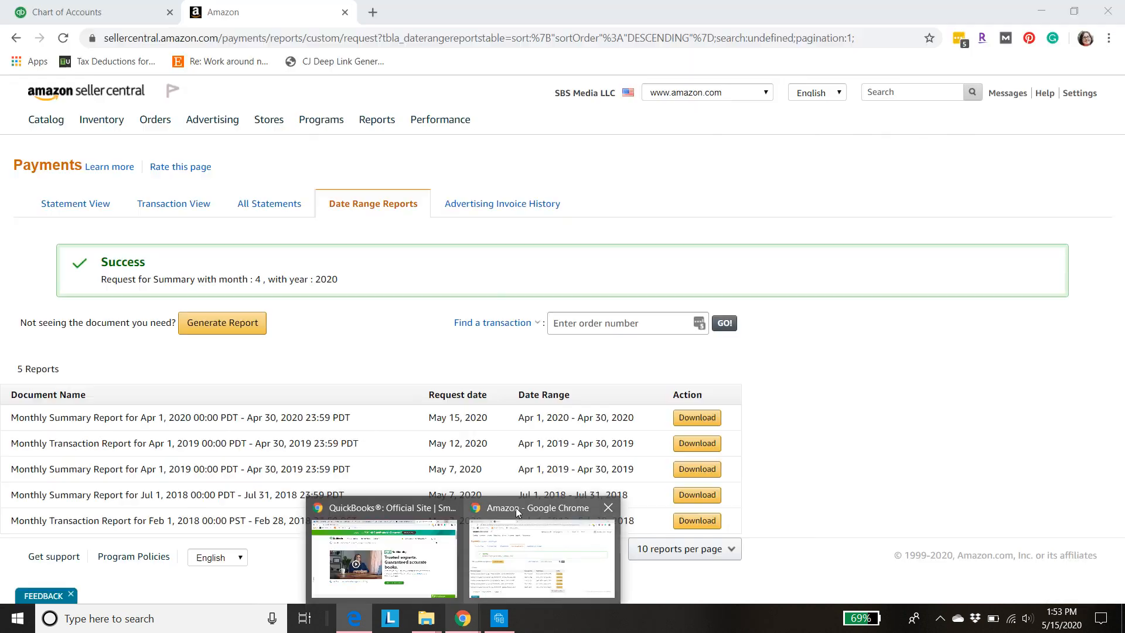
click(516, 508)
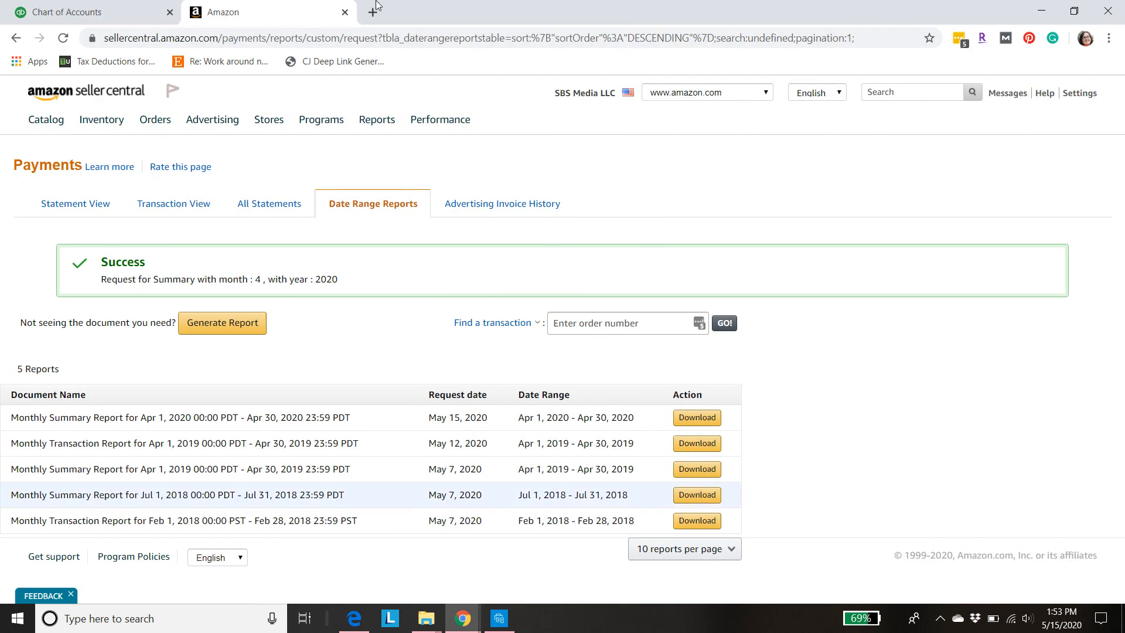
click(95, 12)
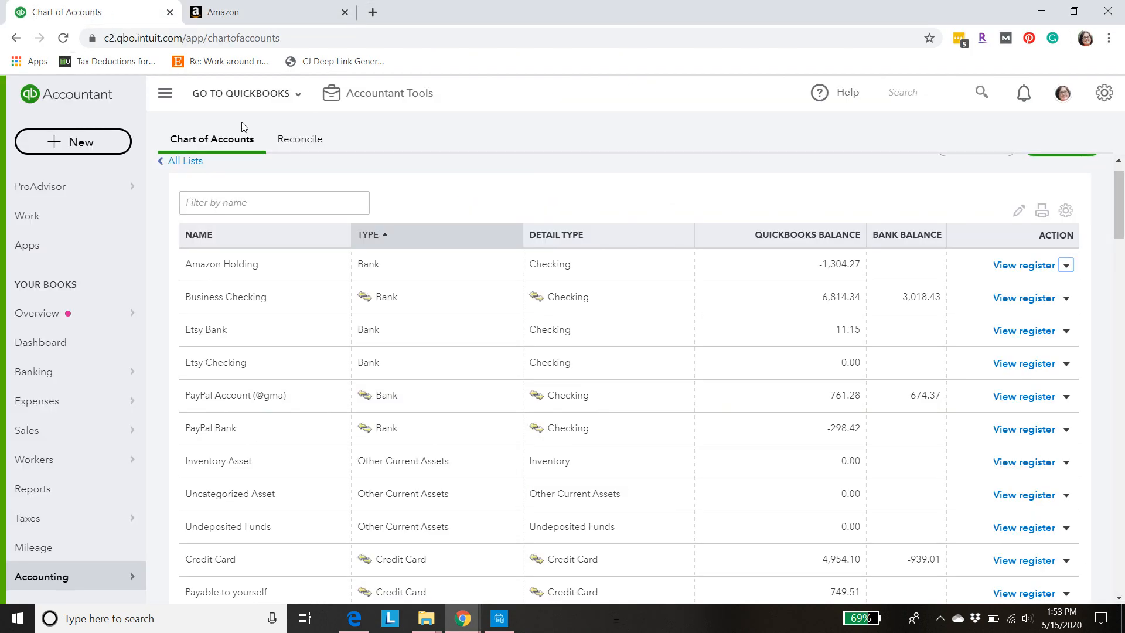
click(68, 377)
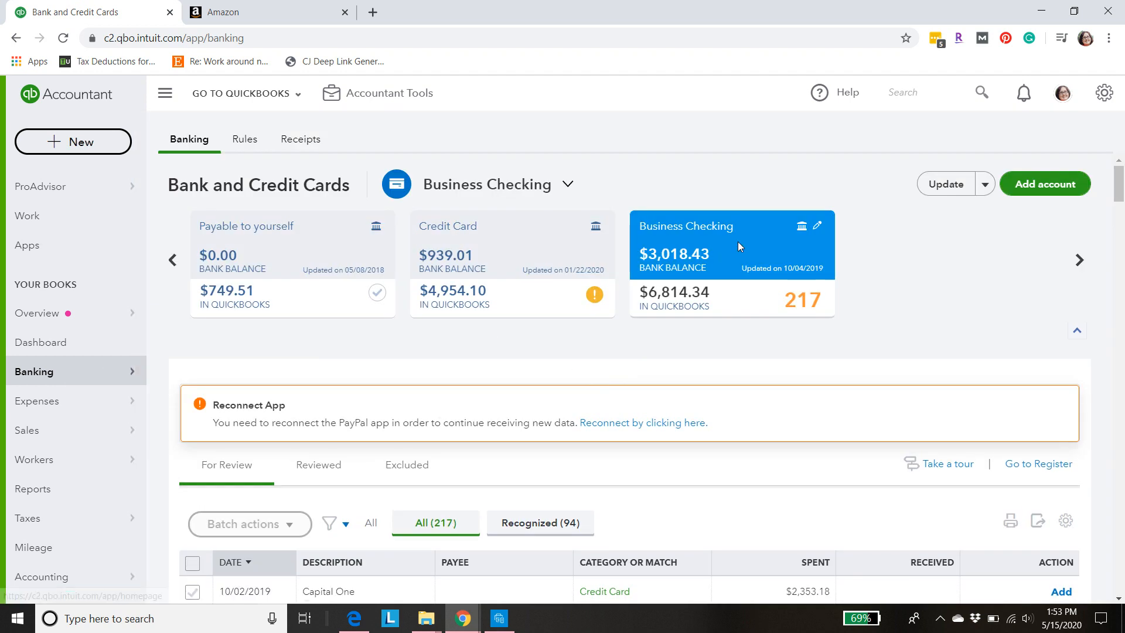
mouse_move(125, 373)
drag(1120, 188, 1122, 213)
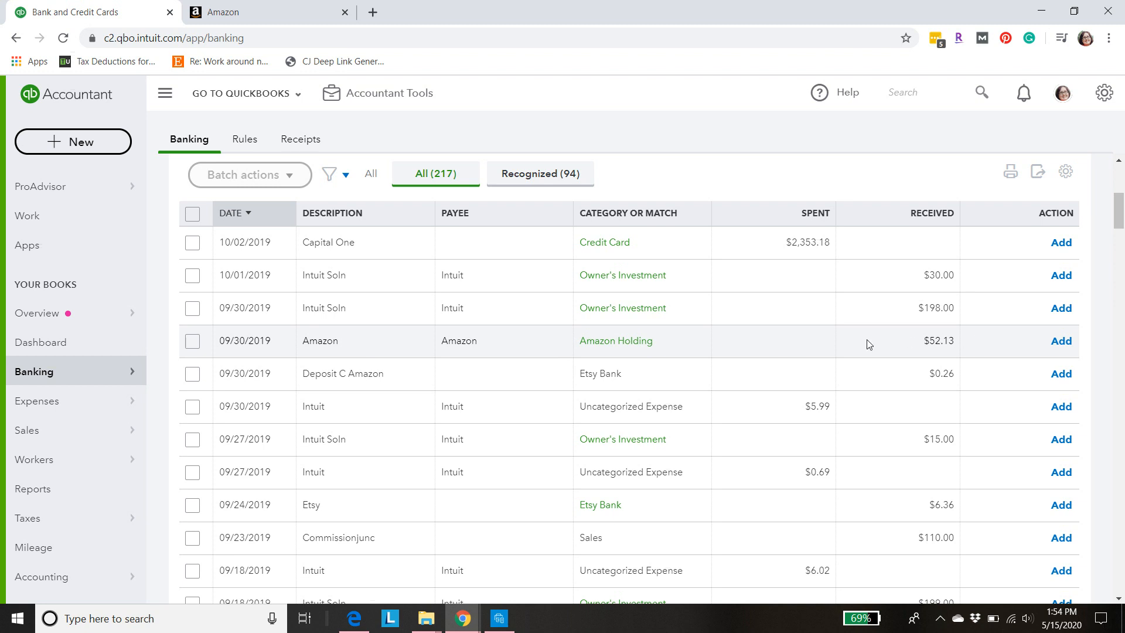
click(753, 345)
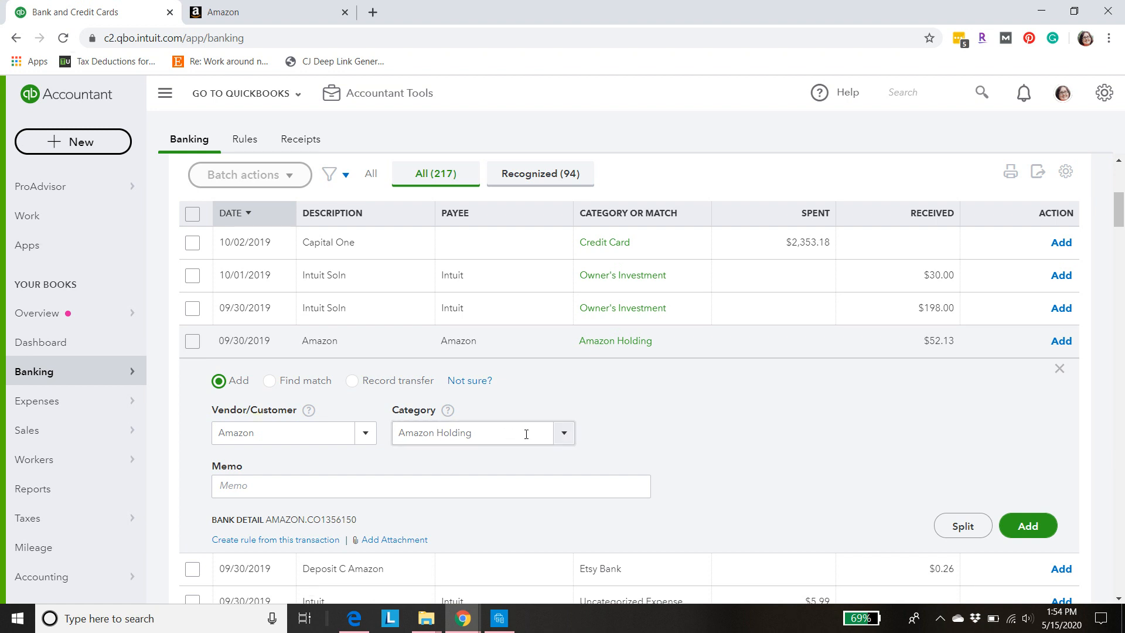
click(1028, 528)
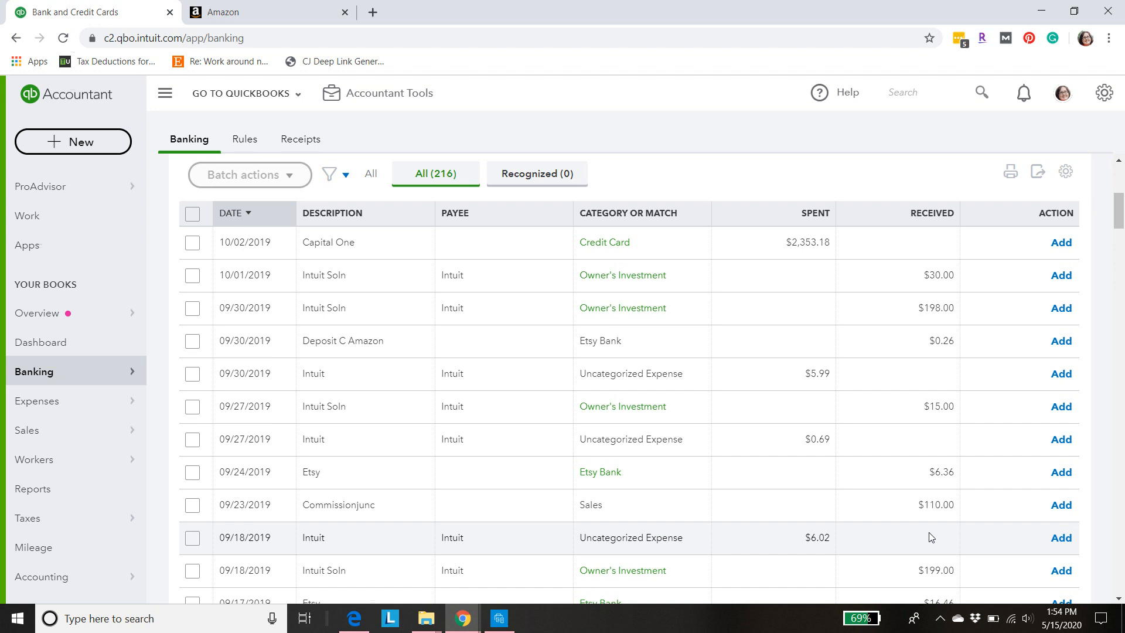
- Create a new journal entry and set its journal date to 01/31/2020
click(80, 143)
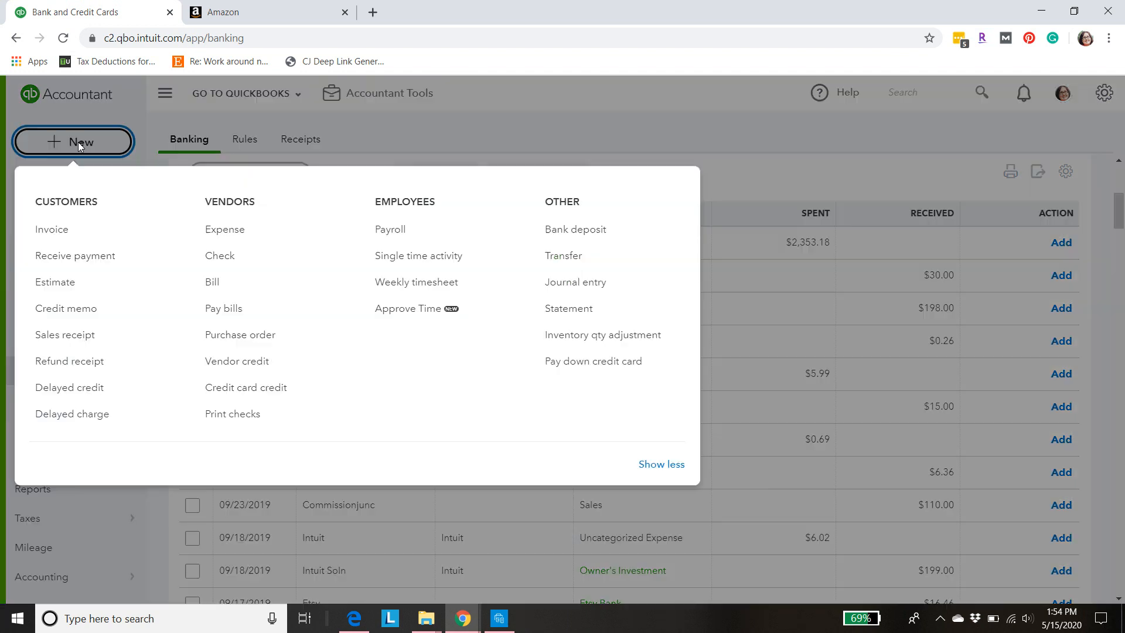
click(567, 286)
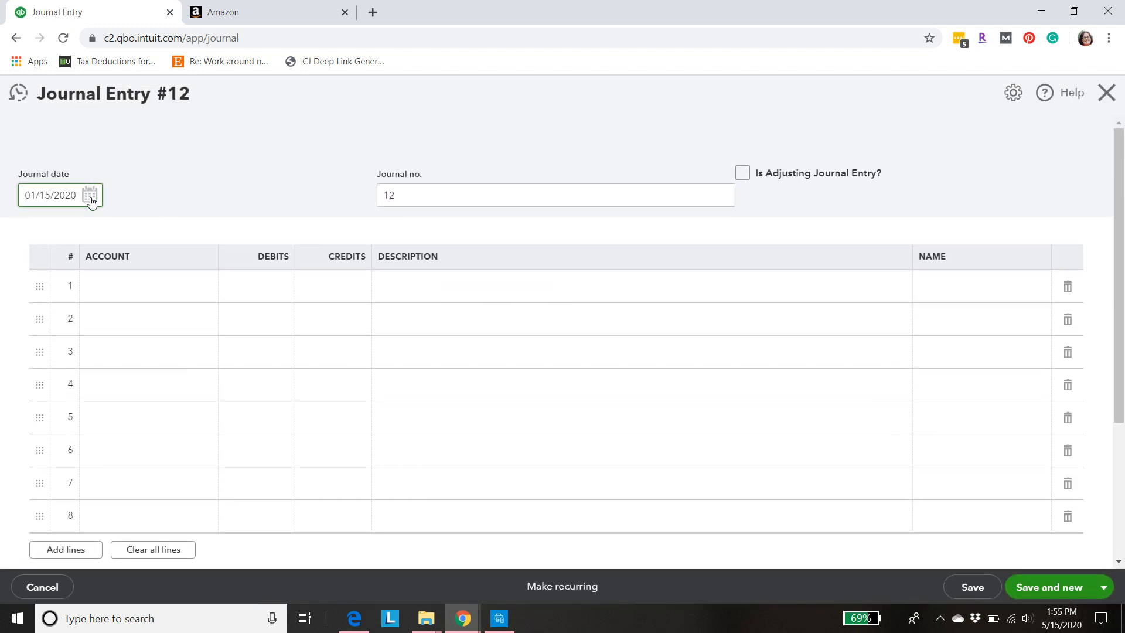
click(89, 196)
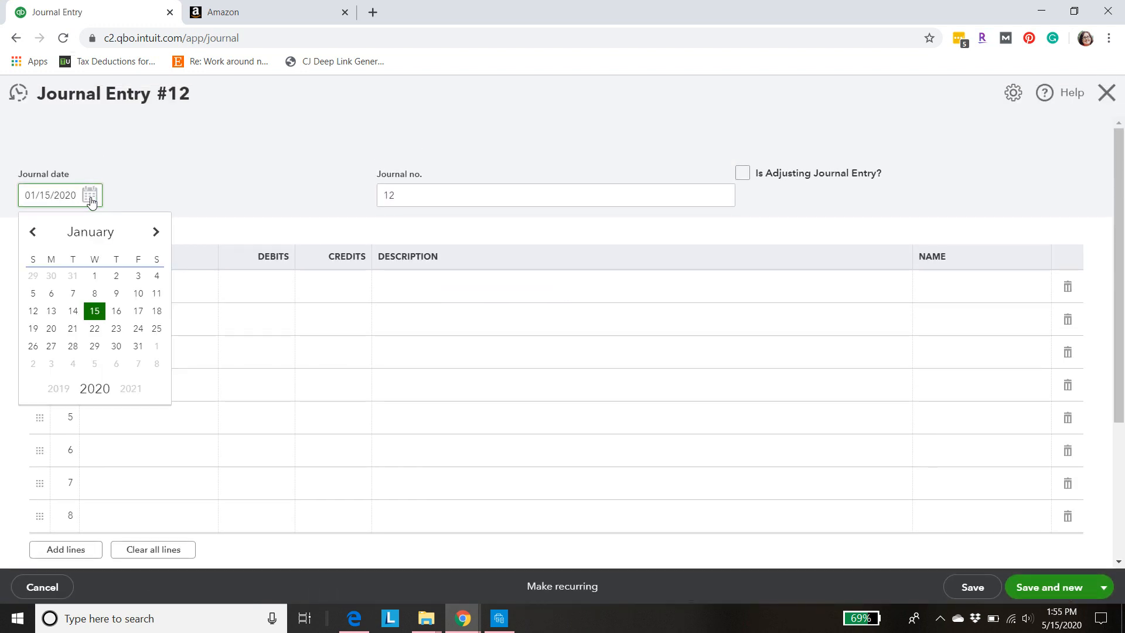
click(137, 351)
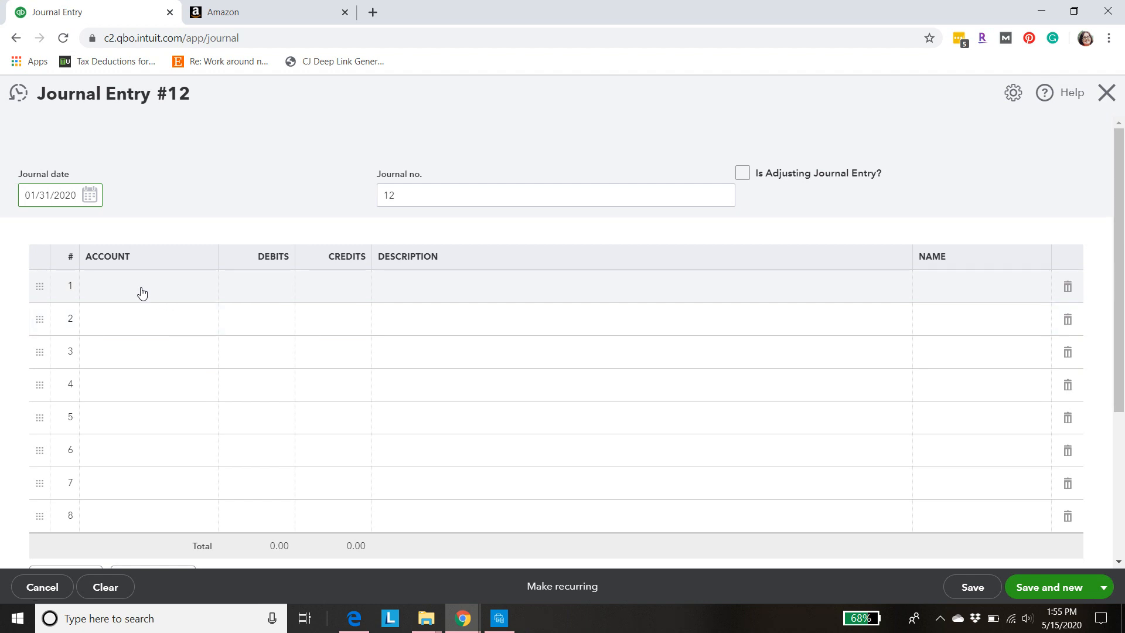
- Fill journal line 1 with the Amazon Sales income sub-account and a credit of 3355.45
click(141, 287)
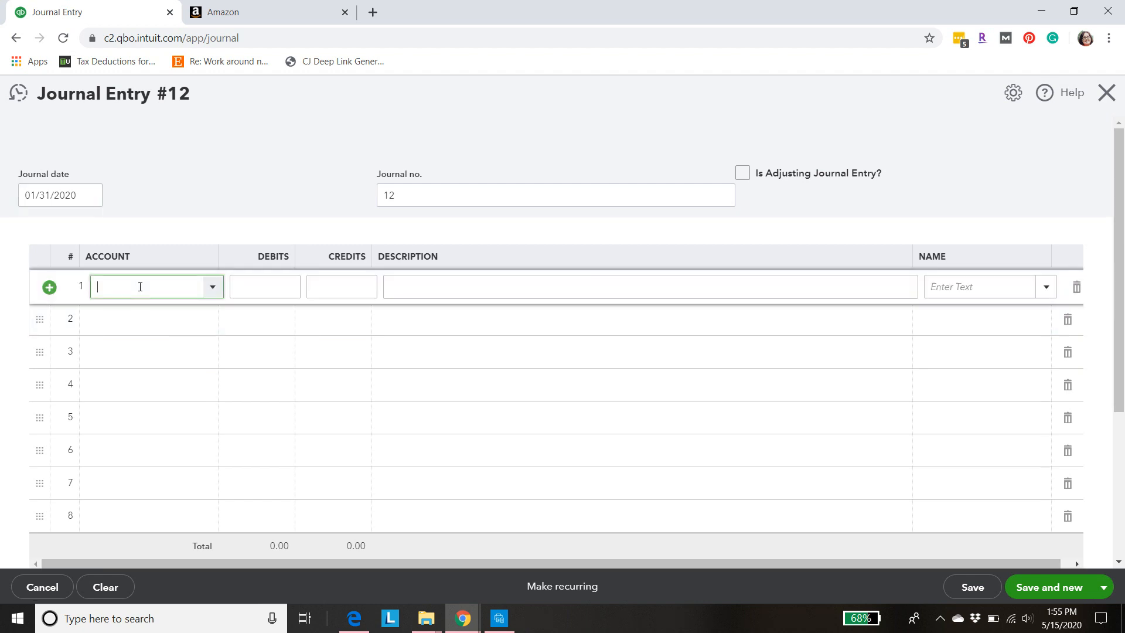
click(212, 288)
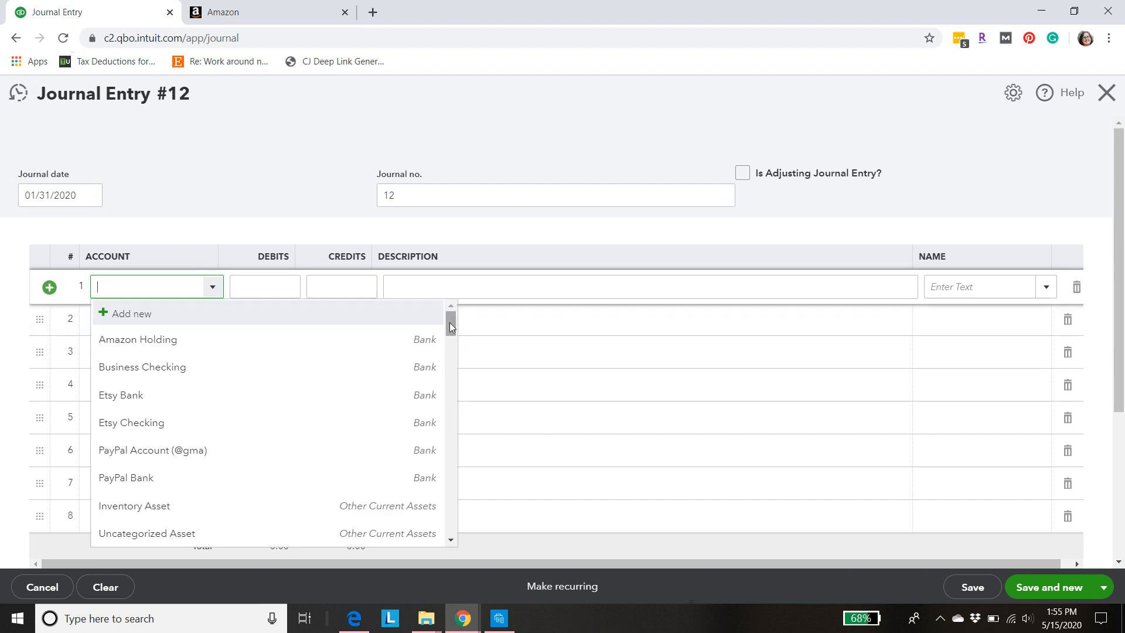
drag(449, 322, 450, 376)
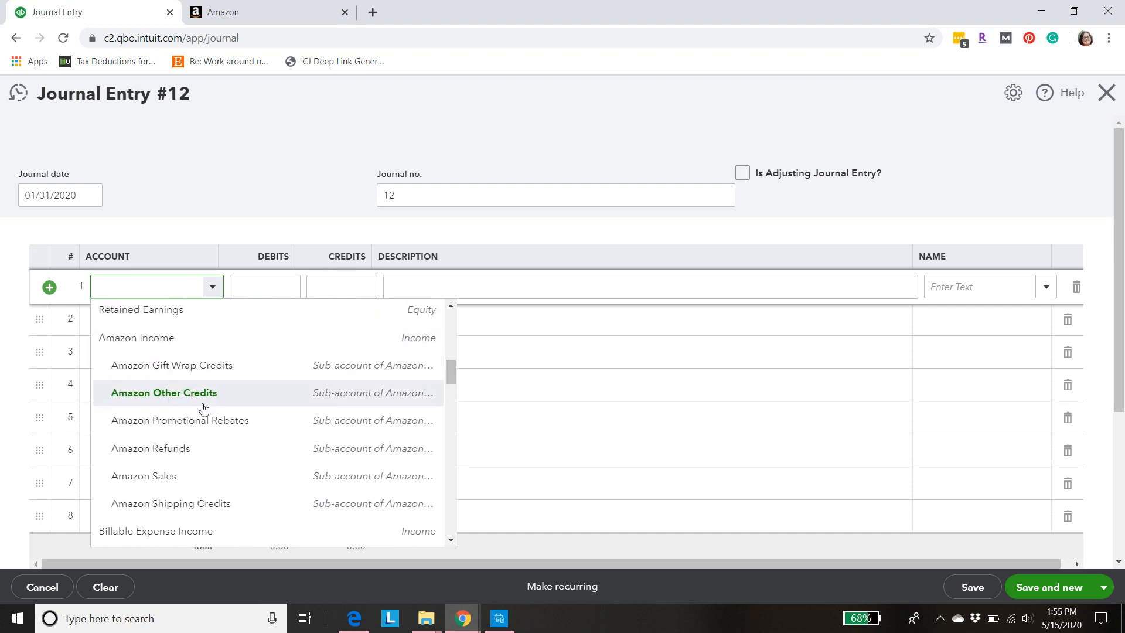
click(192, 478)
click(340, 291)
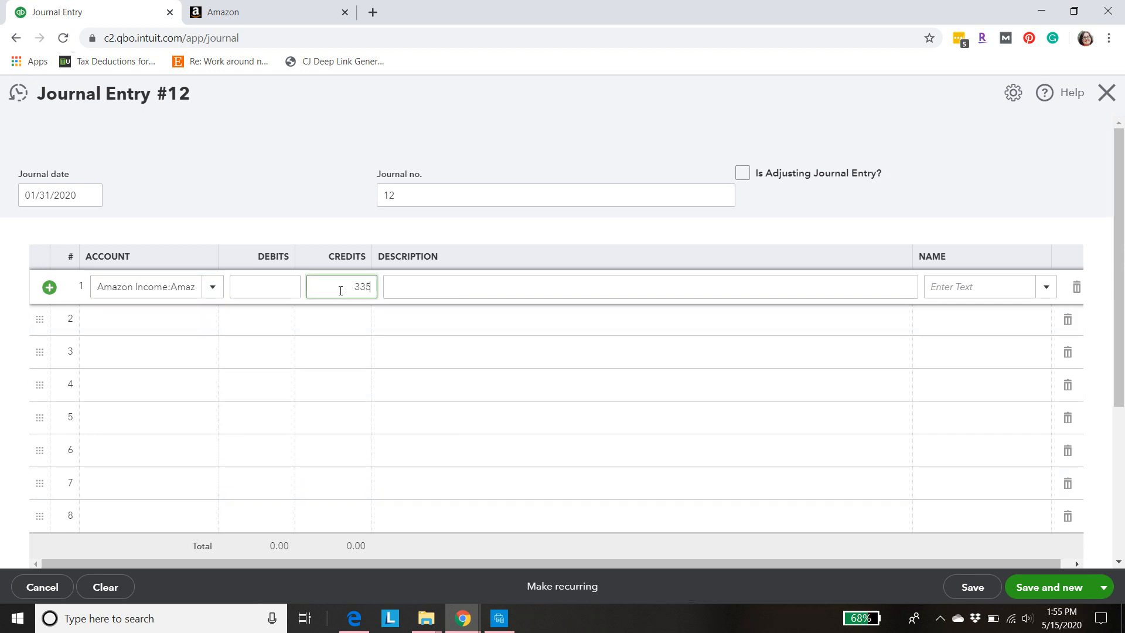
text(3355.45)
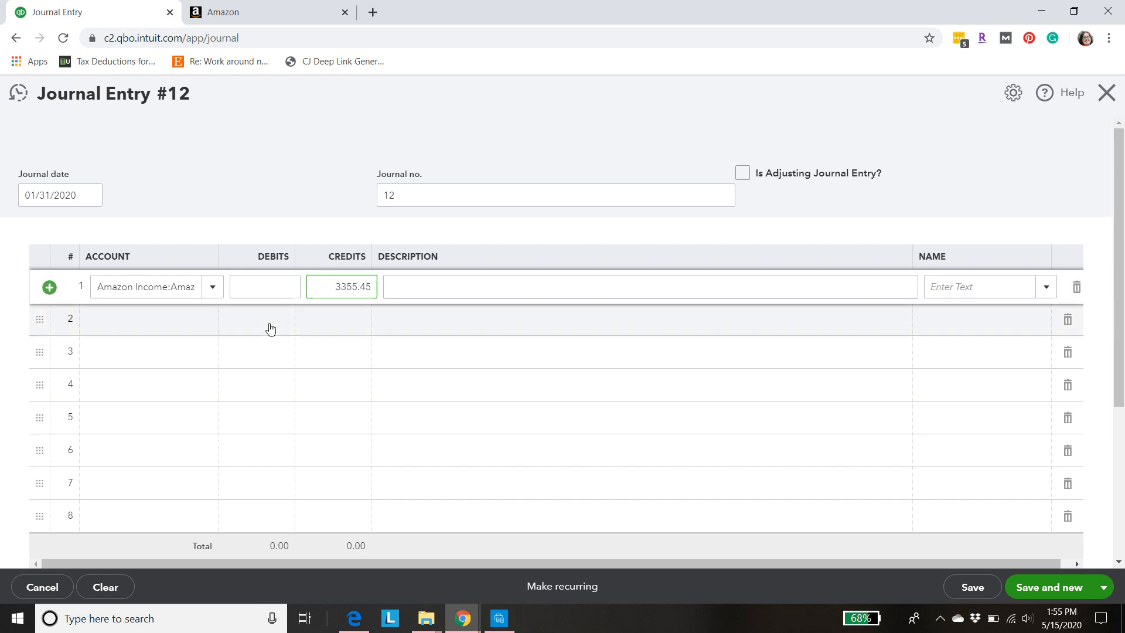
- Fill journal line 2 with the Amazon Refunds income sub-account and a debit of 27.94
click(207, 322)
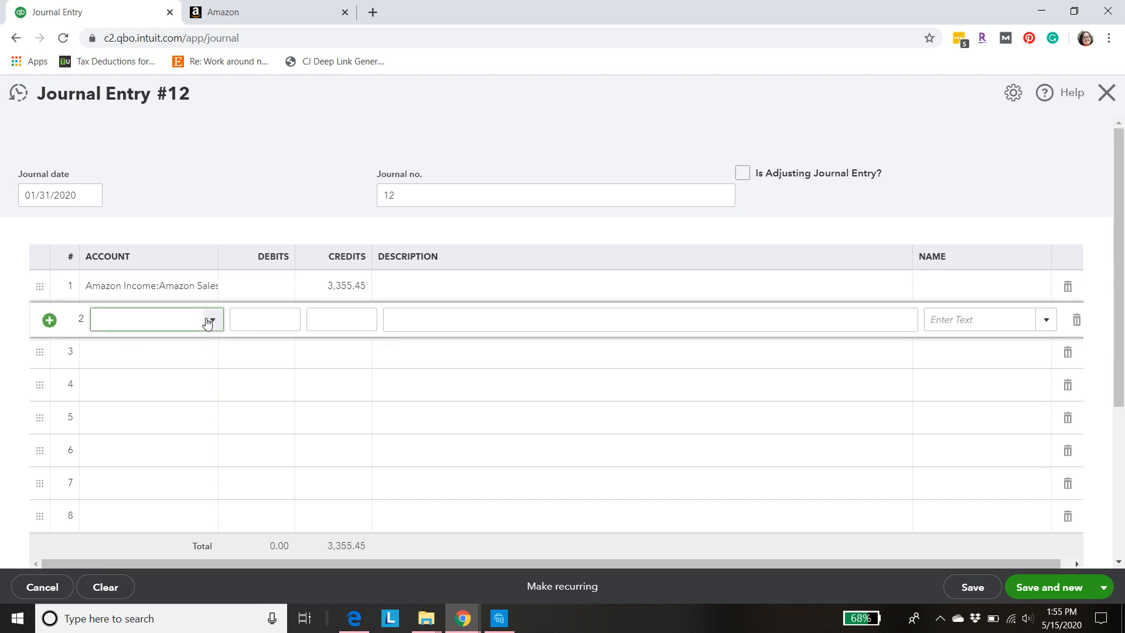
click(210, 320)
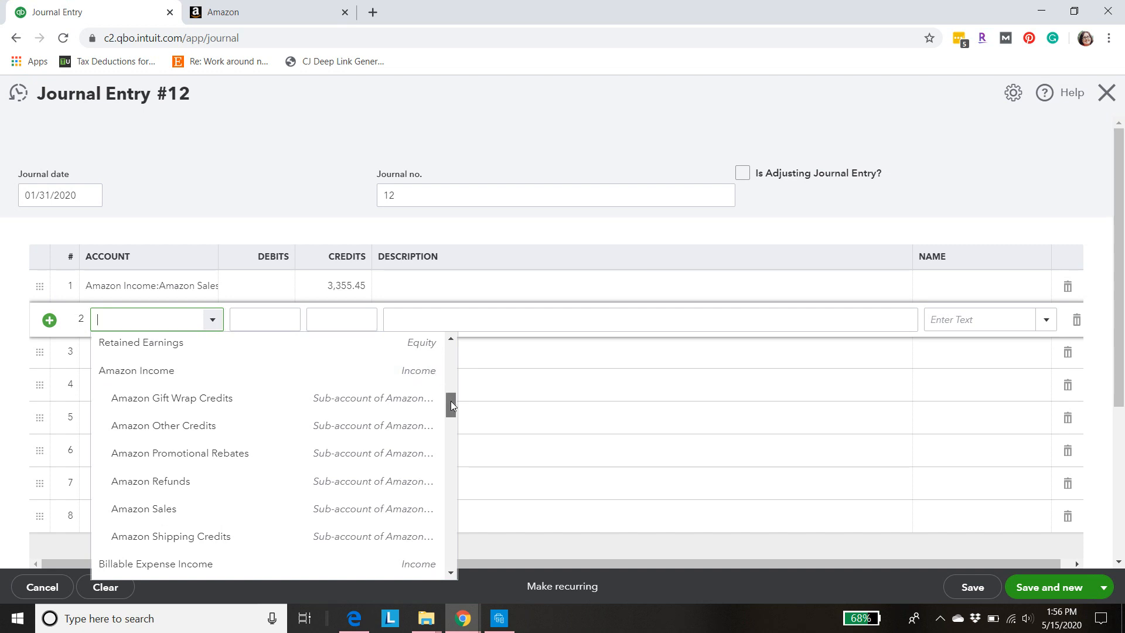
click(181, 481)
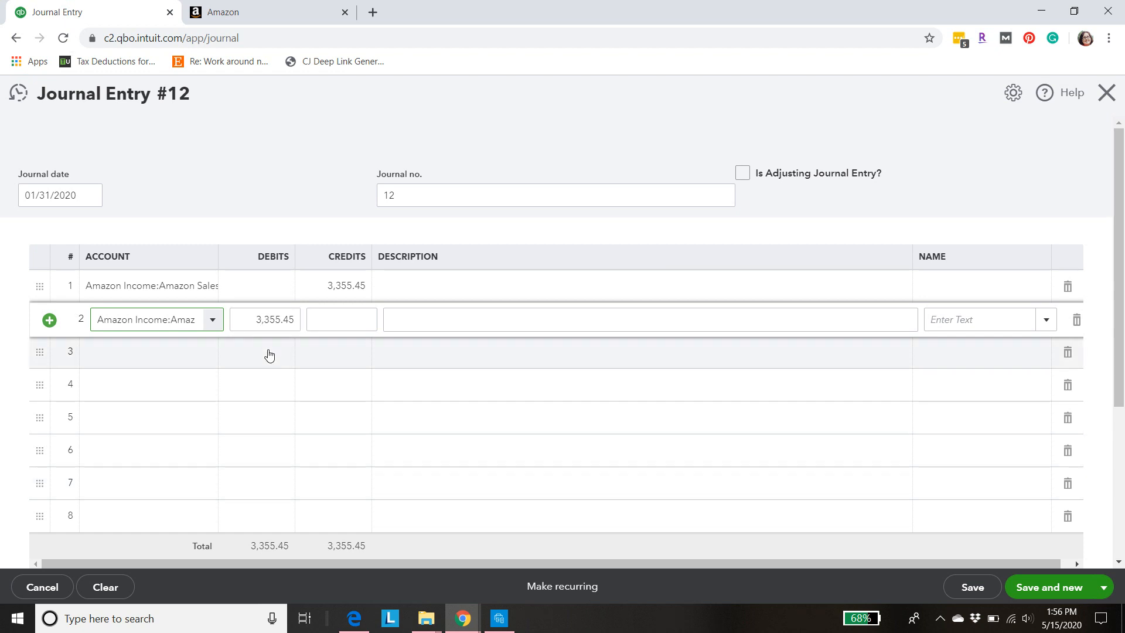
click(267, 318)
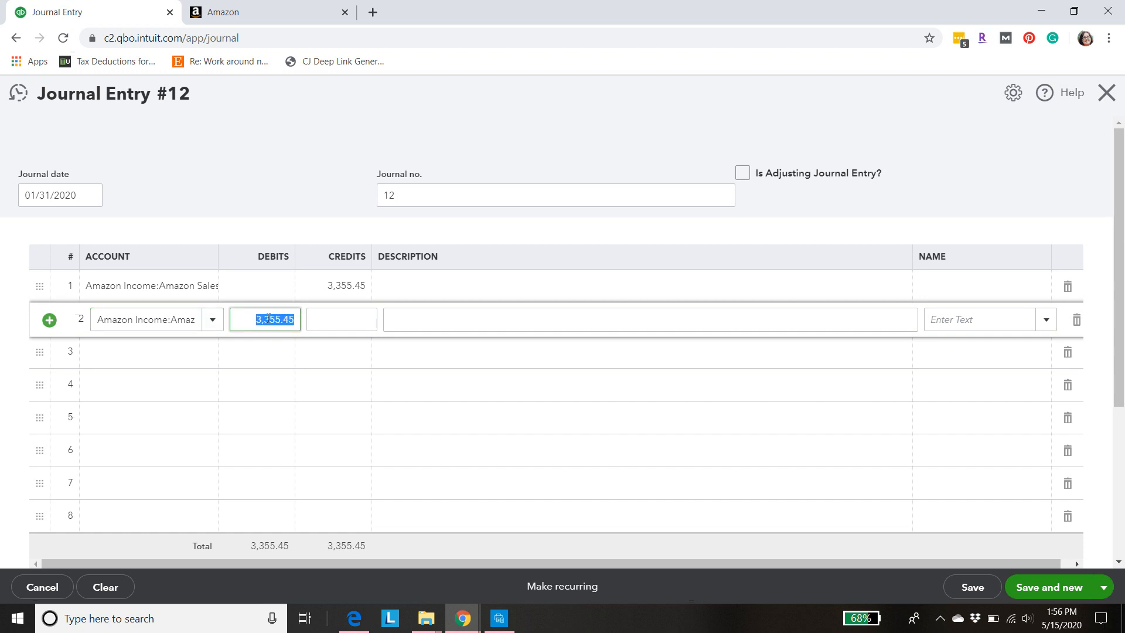
text(27.94)
- Widen the Account column and fill journal line 3 with the Amazon Shipping Credits sub-account and a credit of 11.81
click(210, 359)
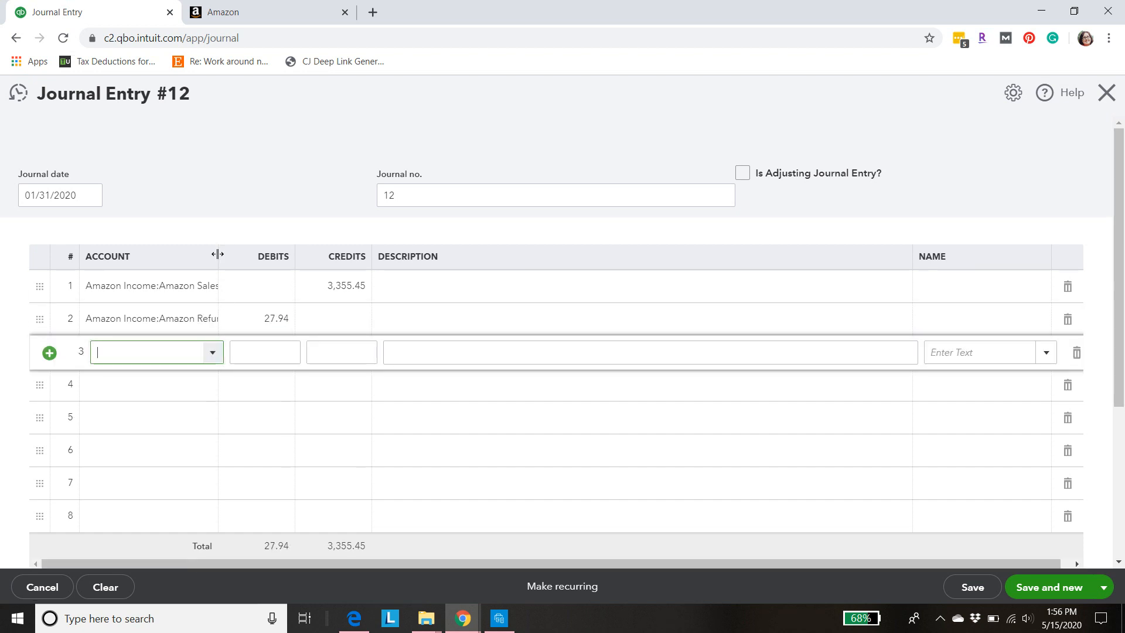
drag(218, 254, 289, 254)
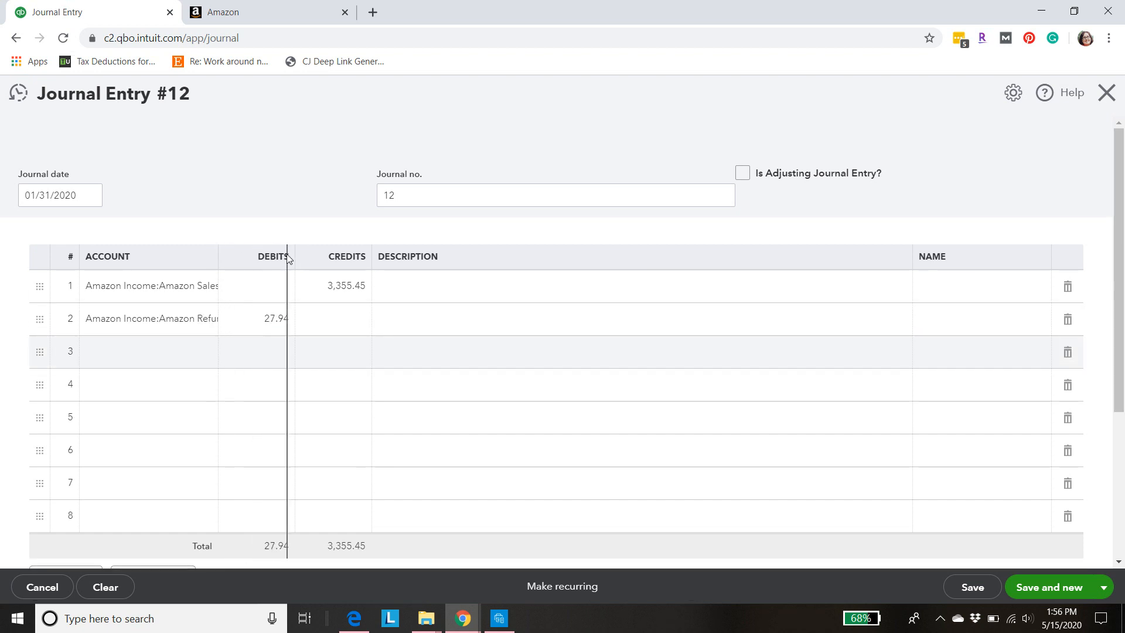
click(254, 357)
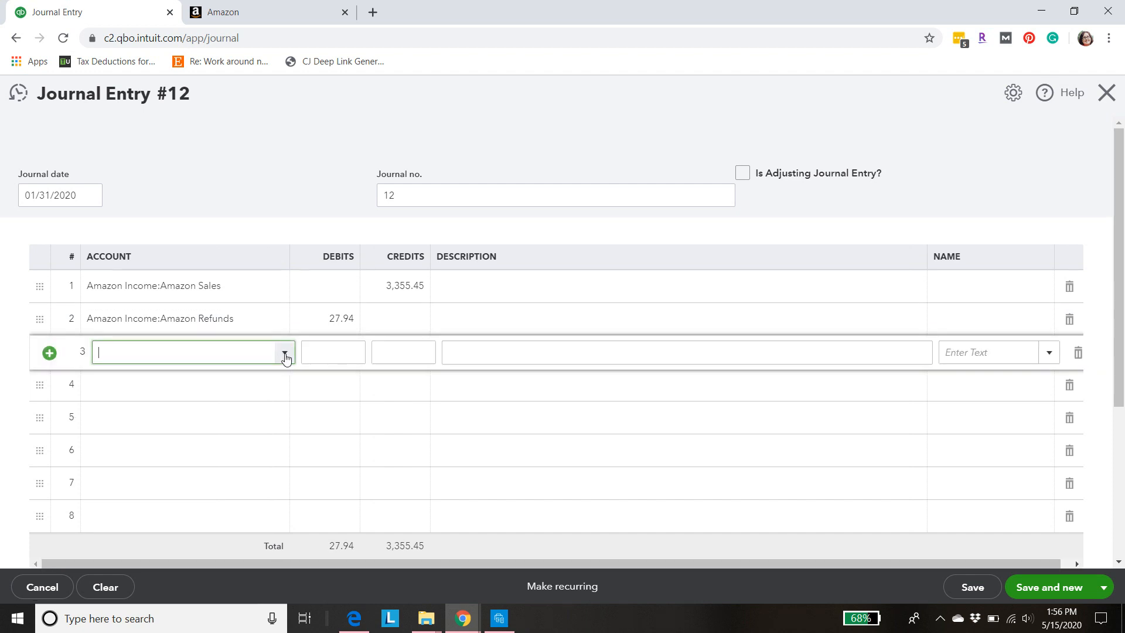
click(285, 355)
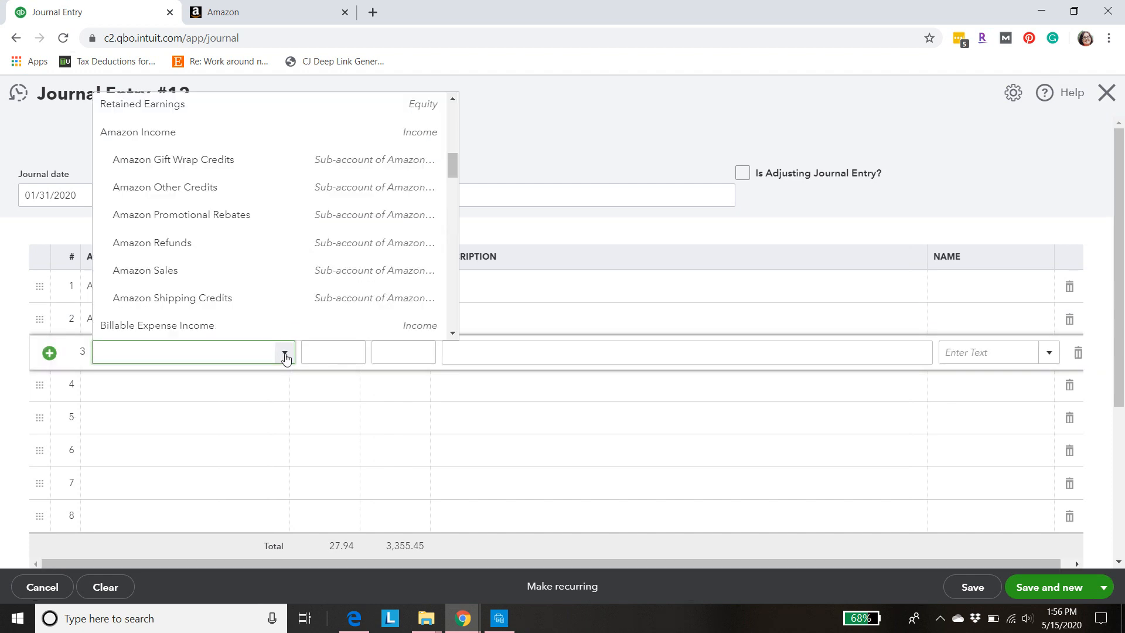
click(204, 300)
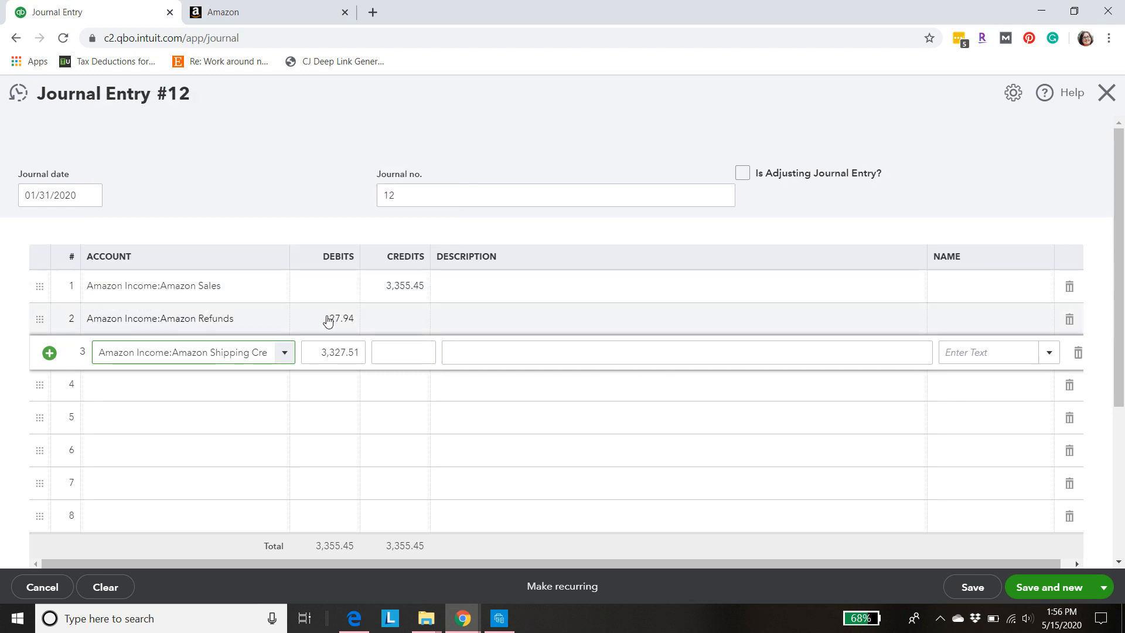
click(410, 353)
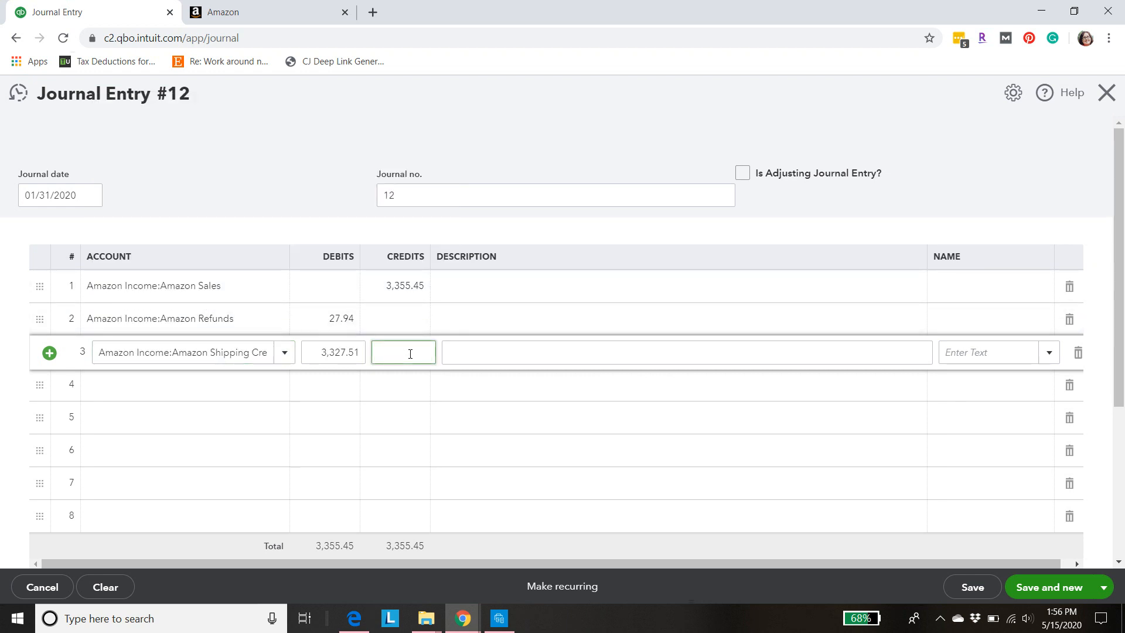
text(11.81)
- Fill journal line 4 with the Amazon Gift Wrap Credits sub-account and a credit of 0
click(285, 393)
click(284, 389)
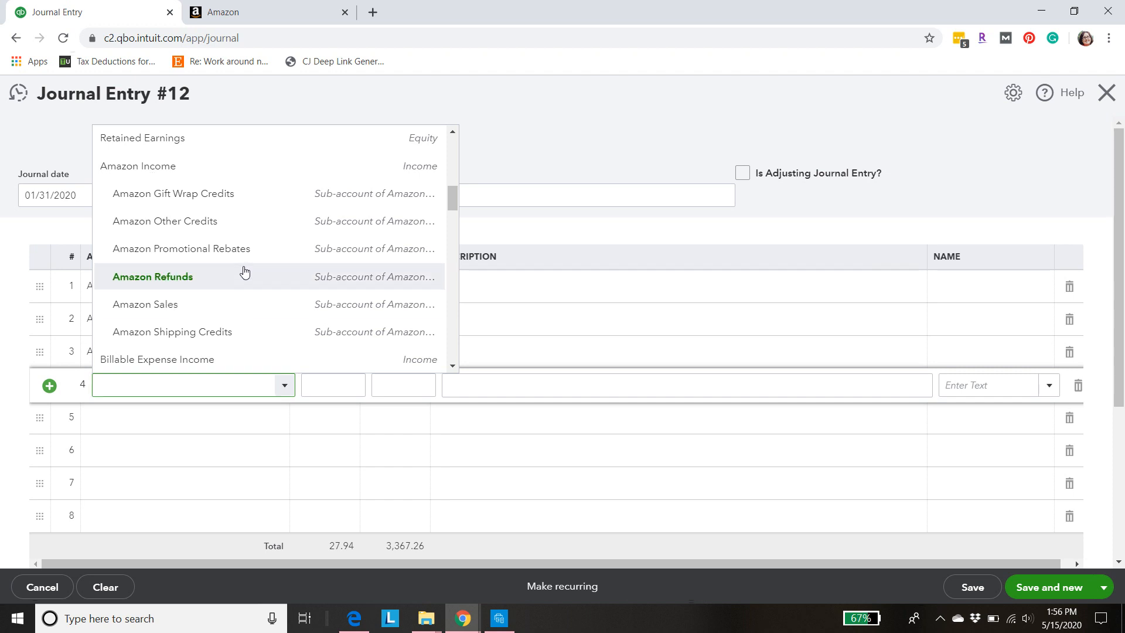
click(247, 198)
click(413, 389)
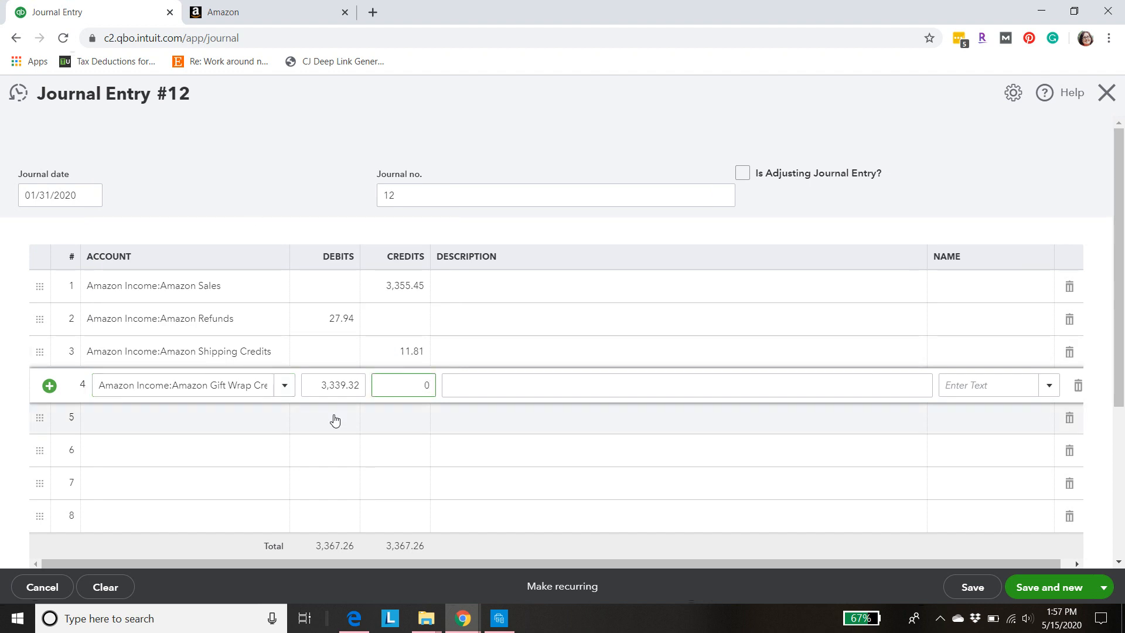
- Fill journal line 5 with the Amazon Promotional Rebates sub-account and a debit of 5.82
click(281, 421)
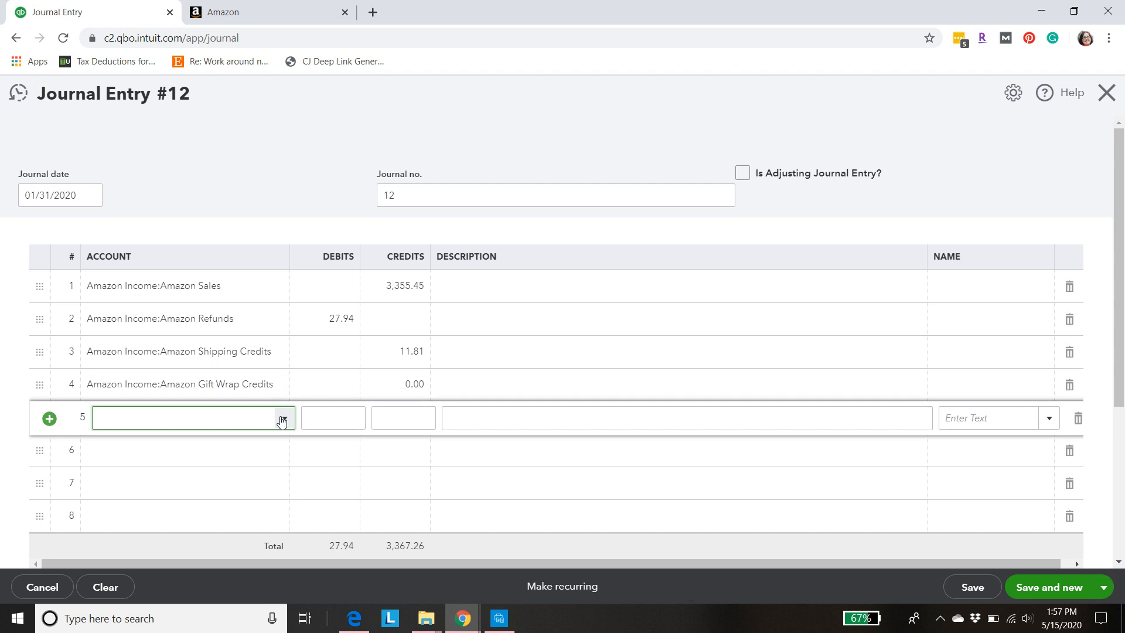
click(282, 420)
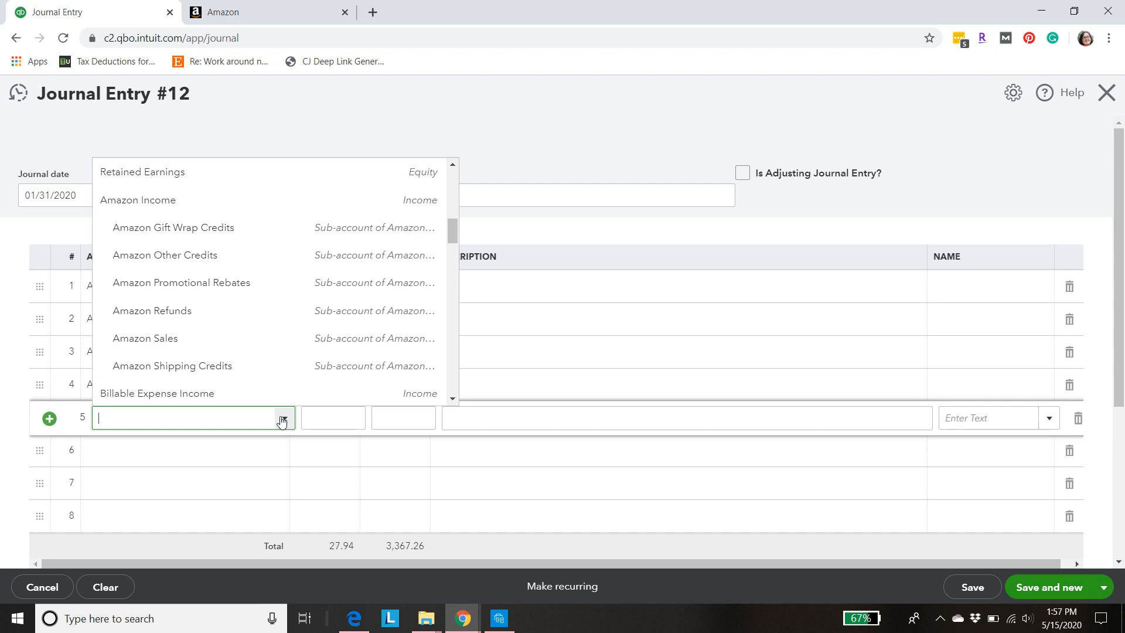
click(203, 288)
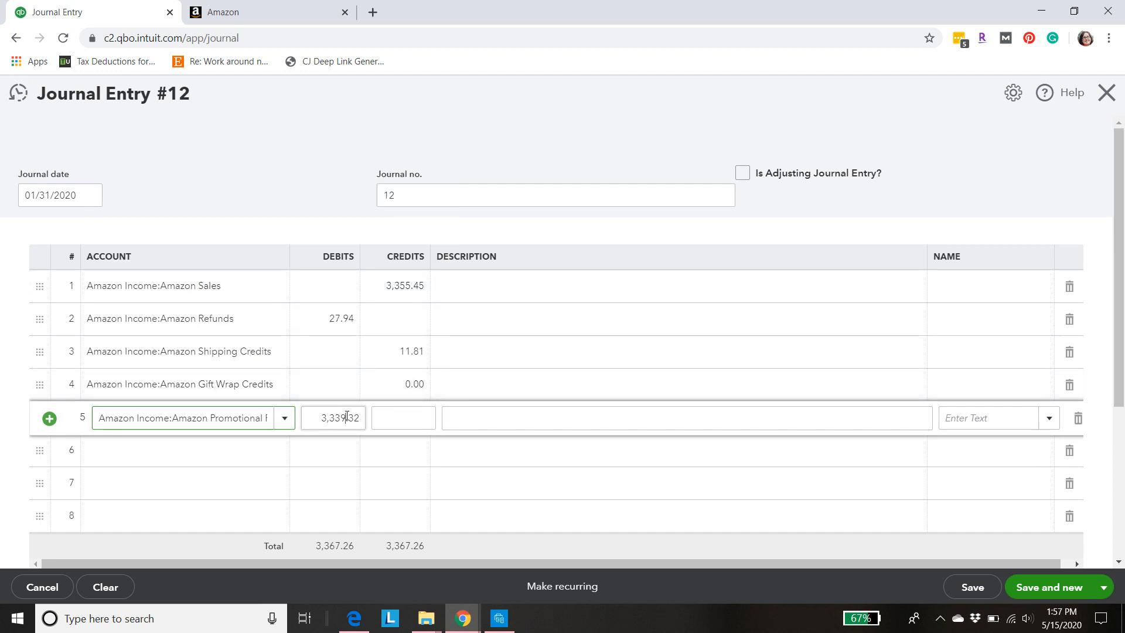
click(347, 416)
text(5.82)
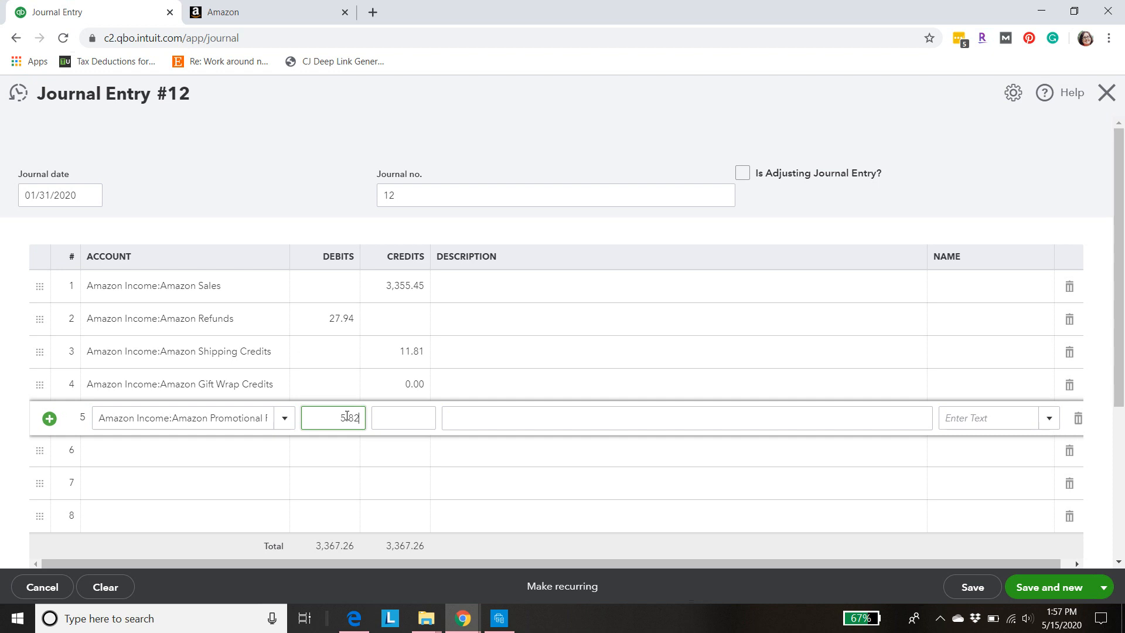
- Fill journal line 6 with the Amazon Other Credits sub-account and a credit of 9.39
click(282, 458)
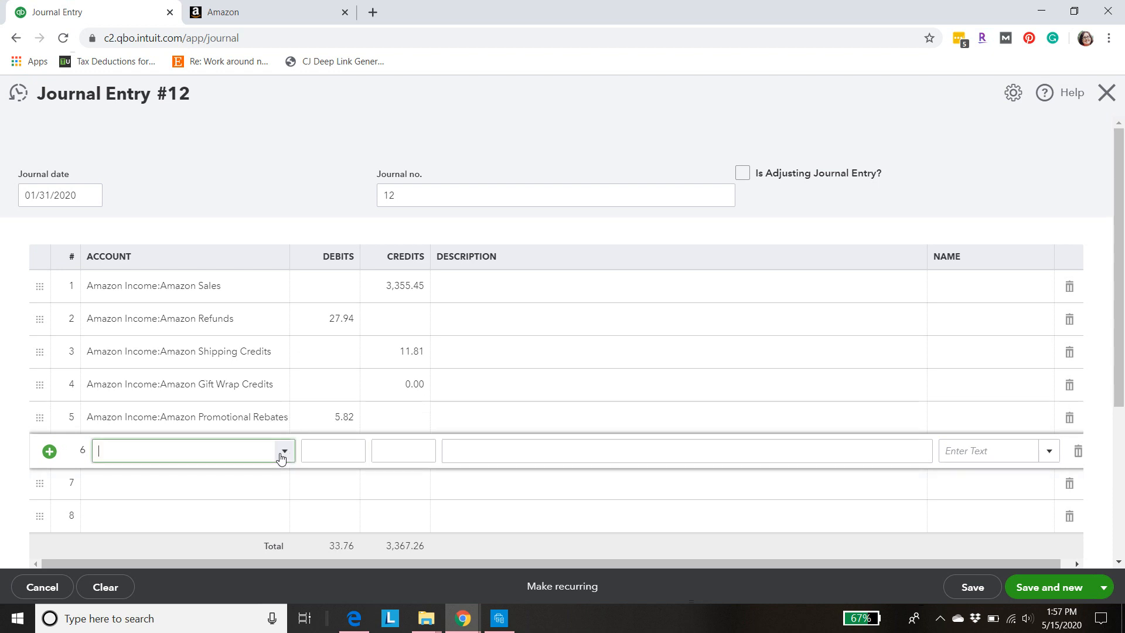
click(284, 457)
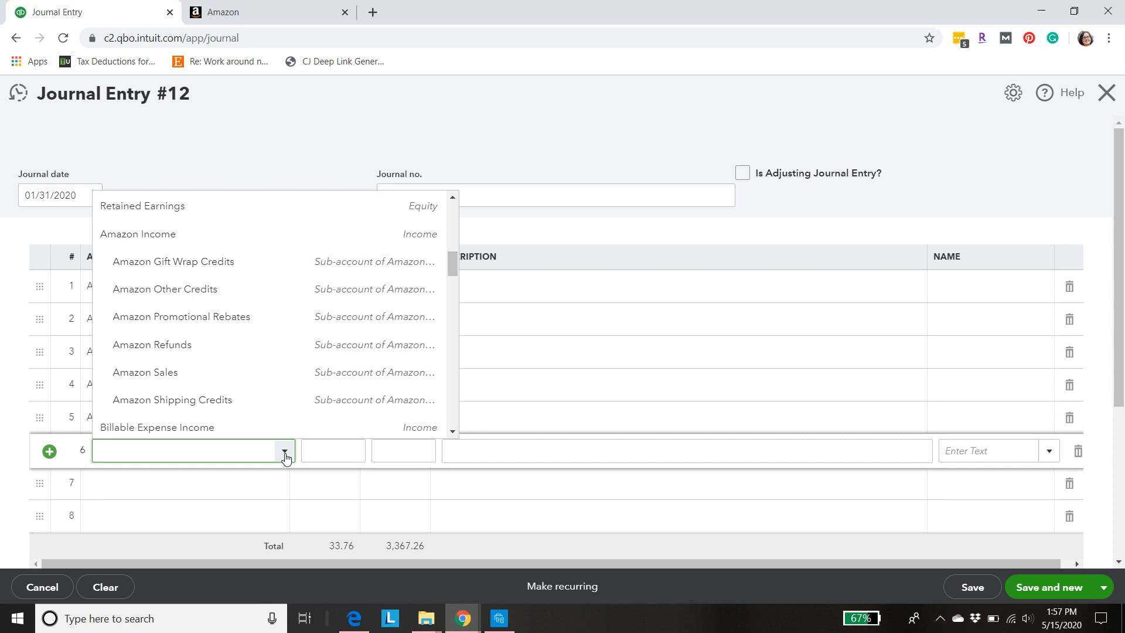
click(231, 291)
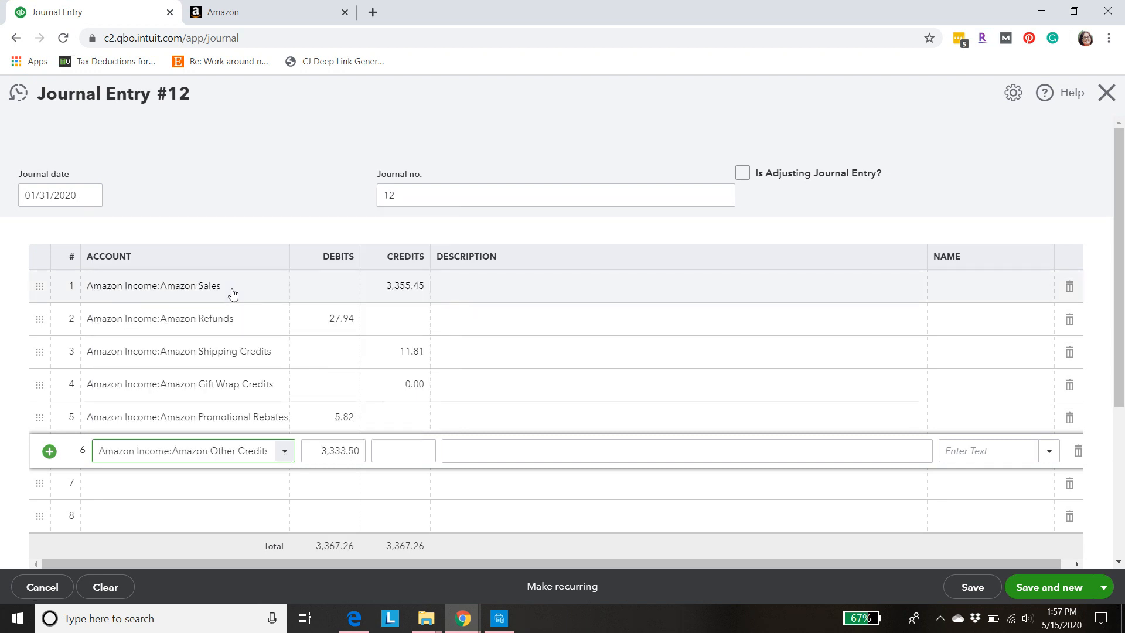
click(420, 454)
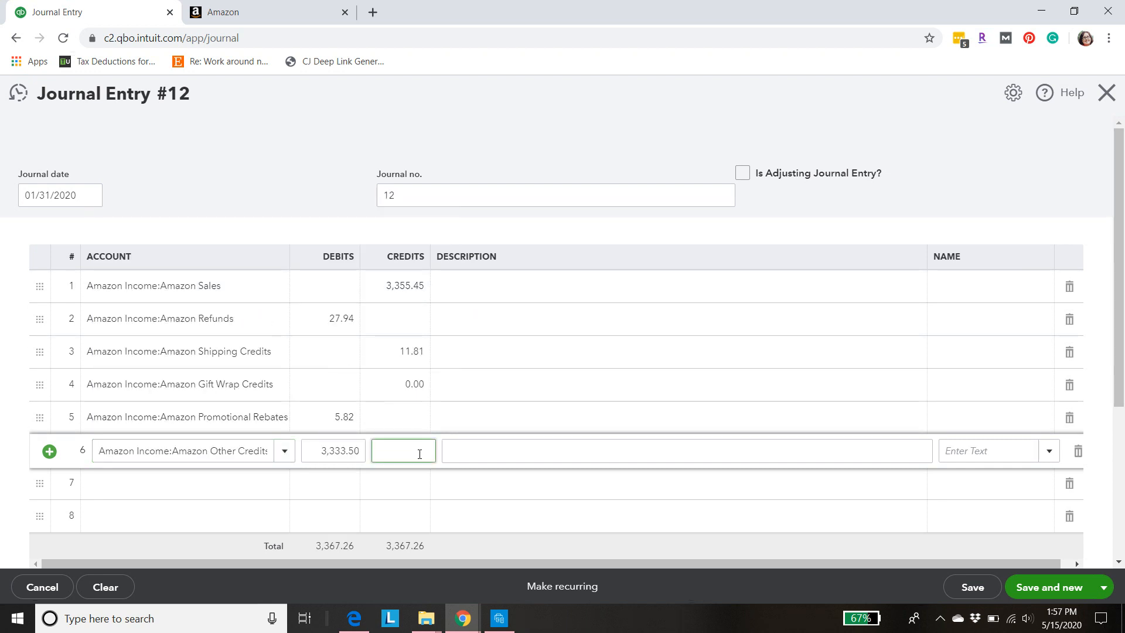
text(9.39)
- Fill journal line 7 with the Amazon Shipping Expense sub-account of Amazon Selling Expenses and a debit of 208.62
click(282, 490)
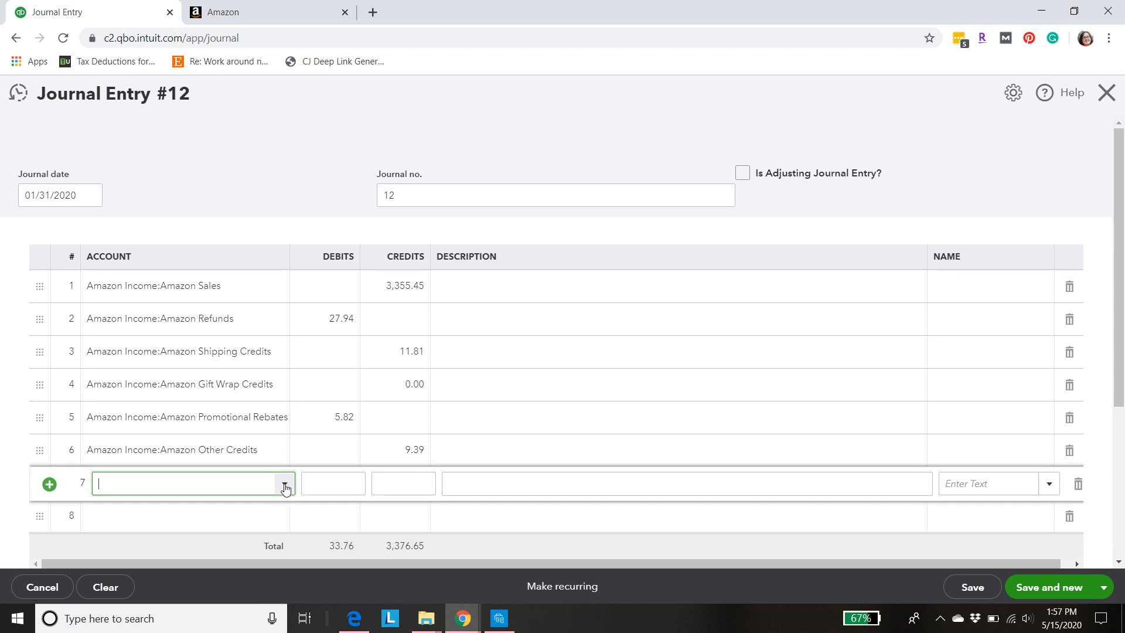
click(285, 488)
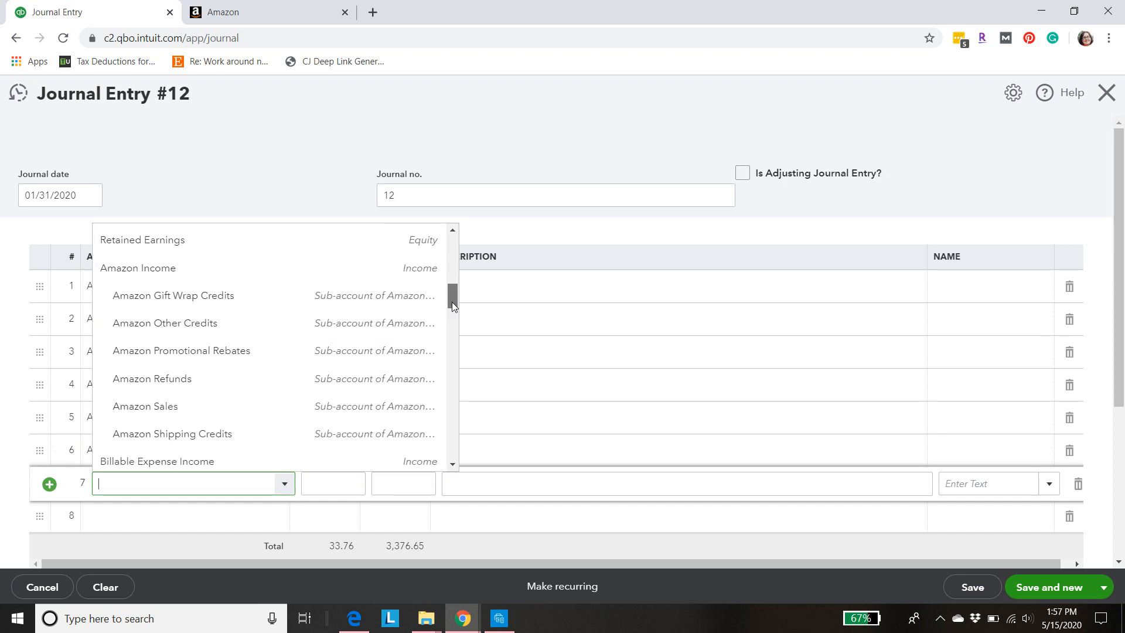
drag(452, 301, 450, 361)
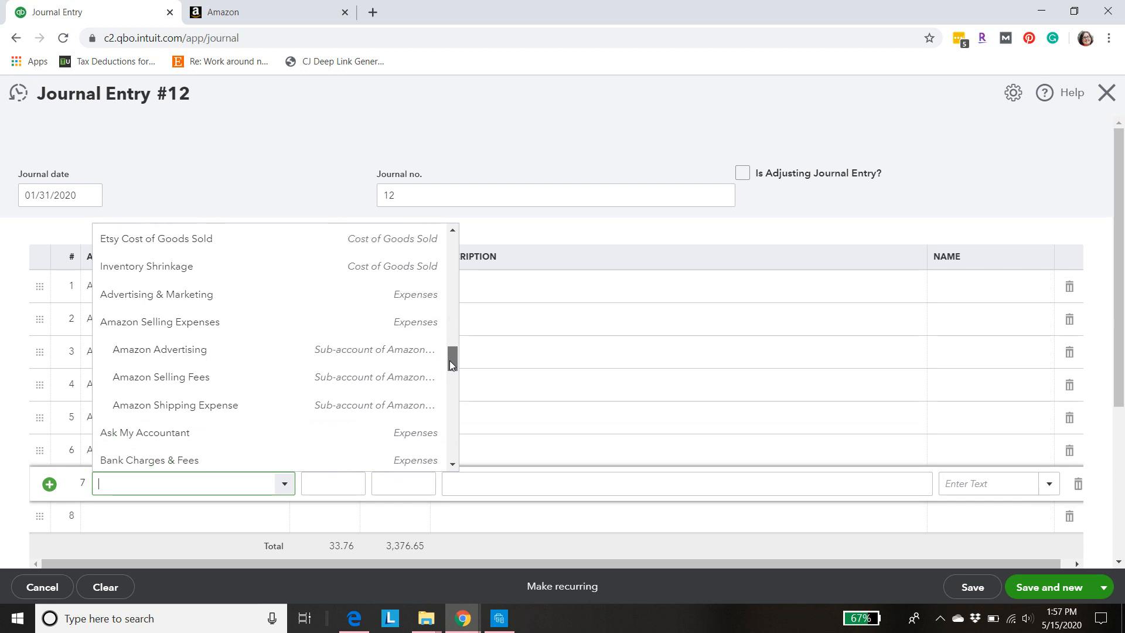
click(181, 405)
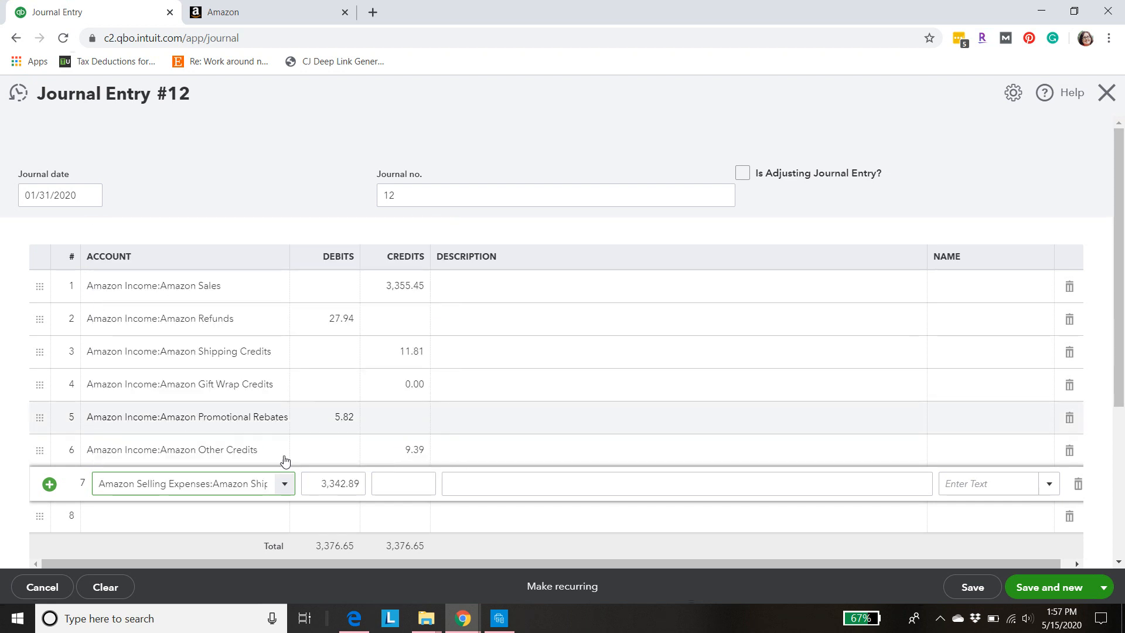
click(341, 482)
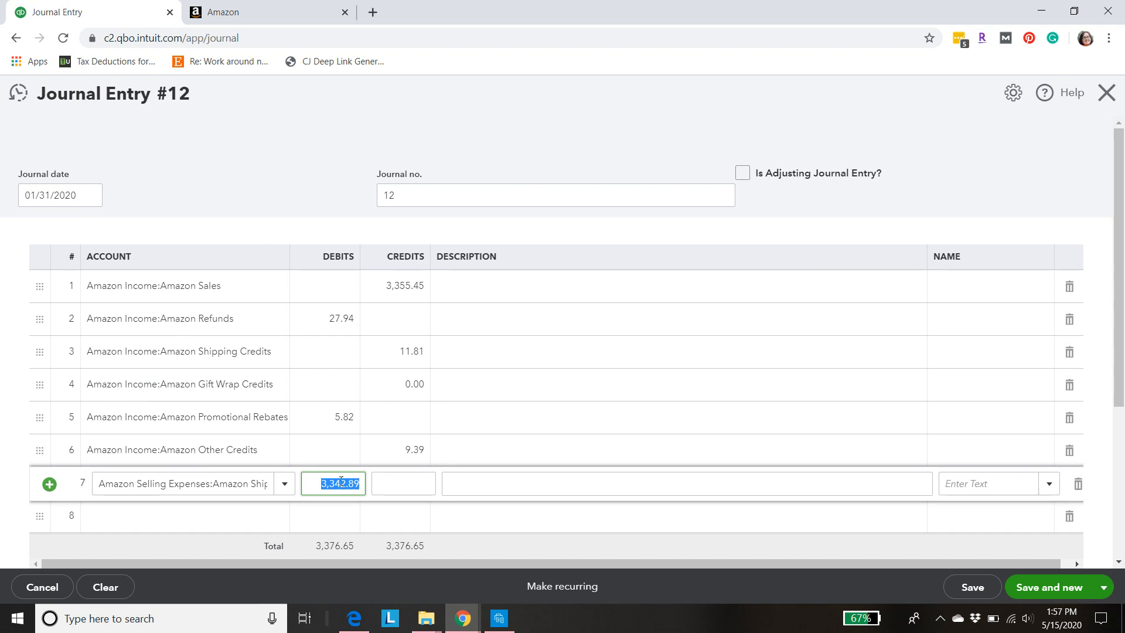
text(203.62)
- Fill journal line 8 with the Amazon Advertising sub-account of Amazon Selling Expenses and a debit of 27.38
click(283, 520)
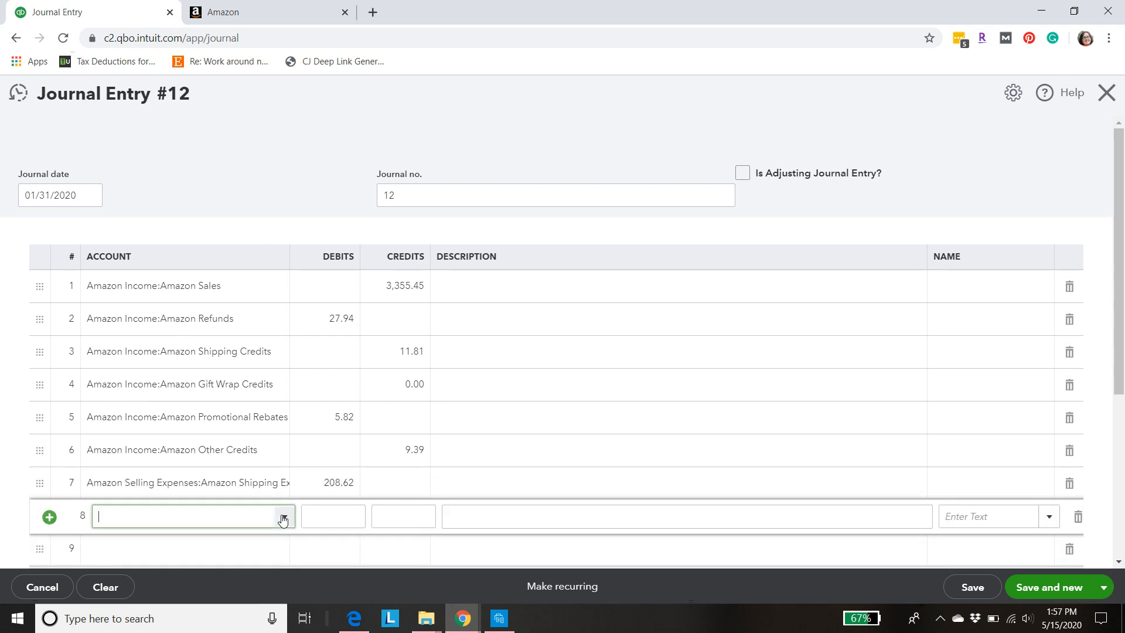
click(283, 520)
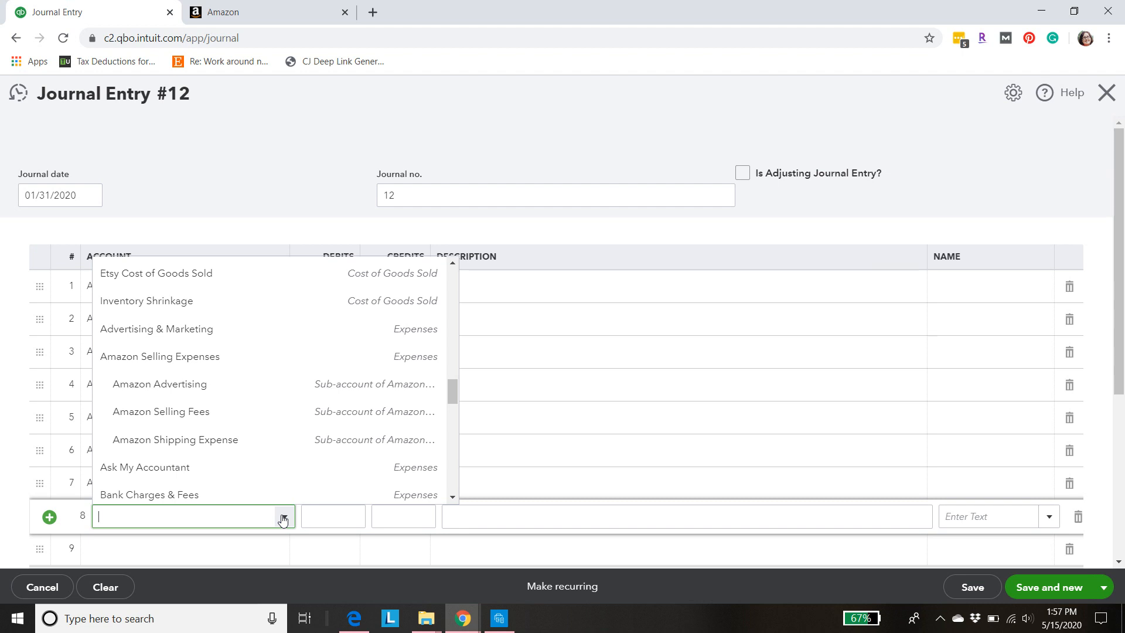
click(311, 391)
click(335, 513)
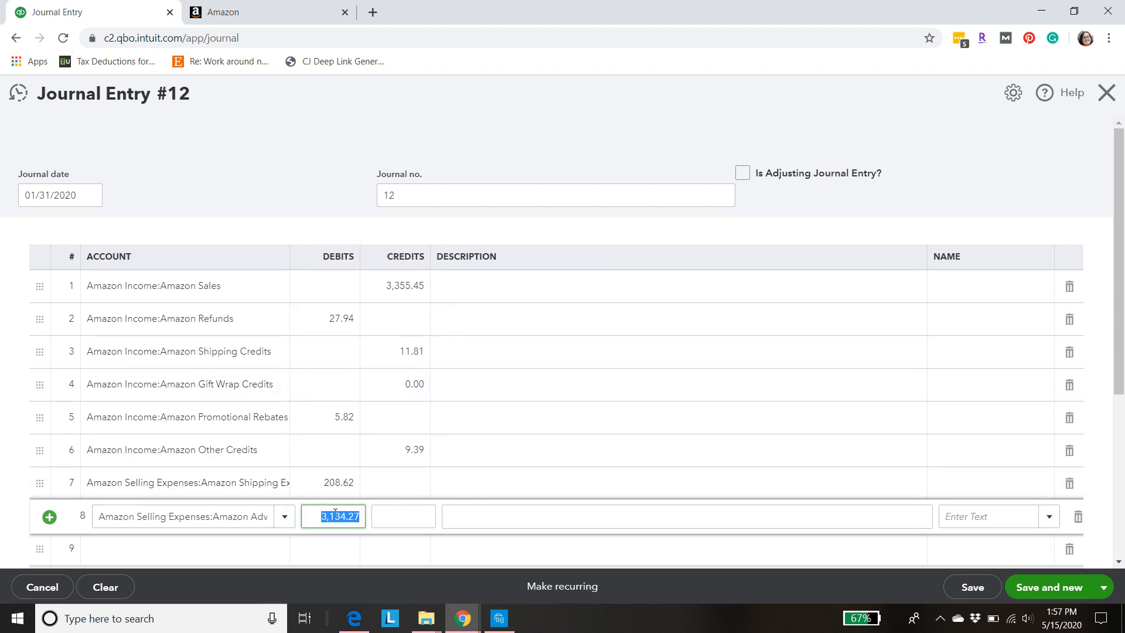
text(27.38)
- Fill journal line 9 with the Amazon Selling Fees sub-account of Amazon Selling Expenses and a debit of 808.70
click(284, 548)
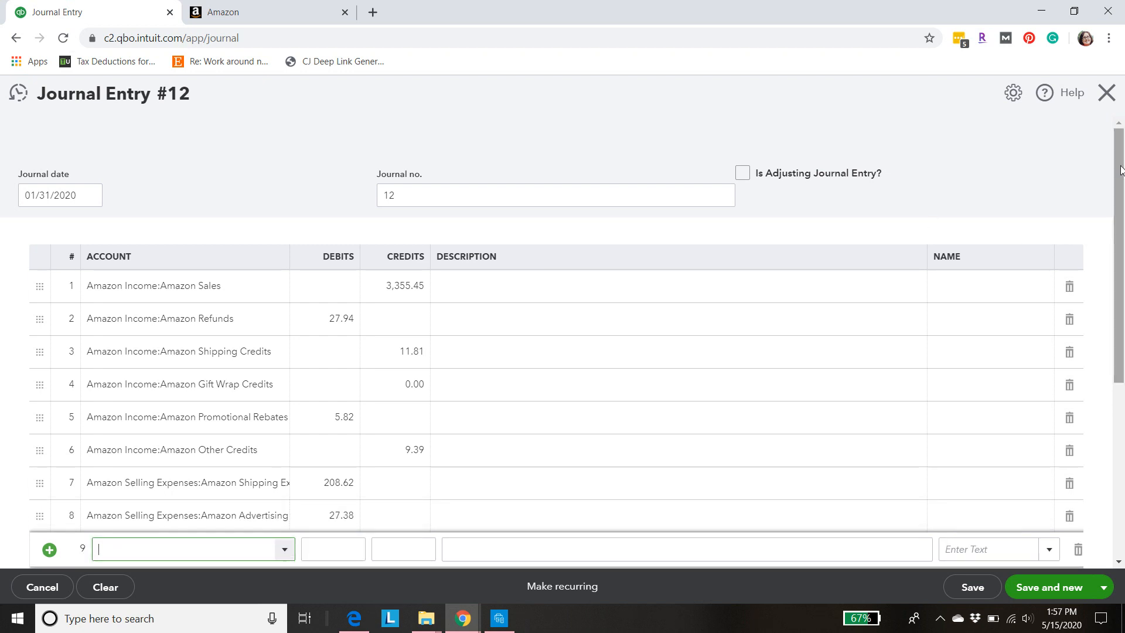
drag(1123, 173, 1123, 228)
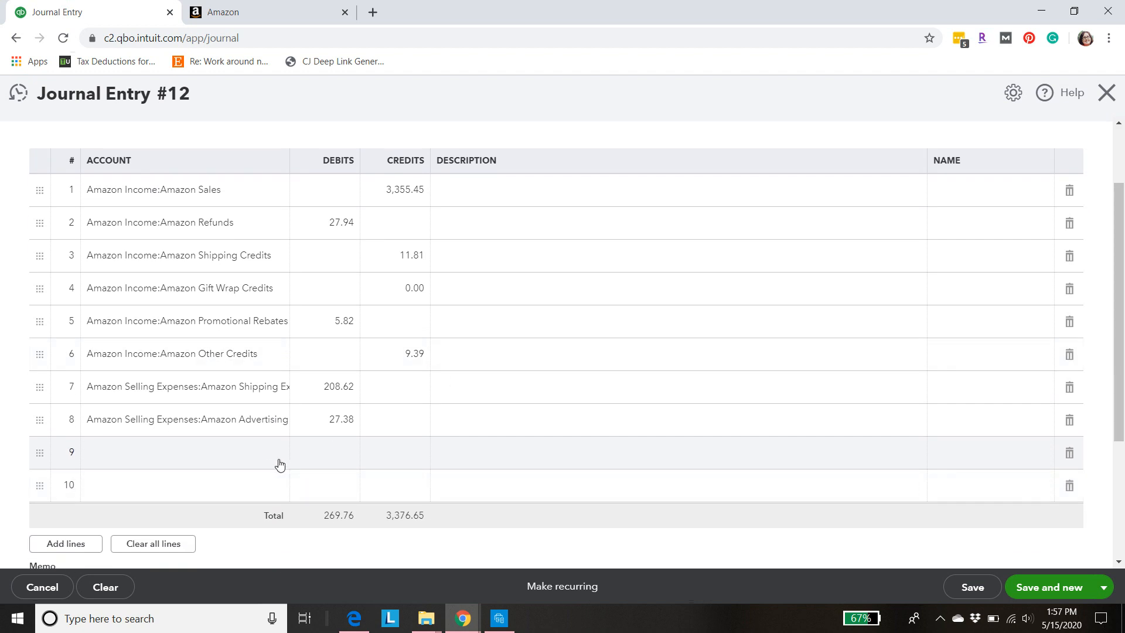
click(279, 460)
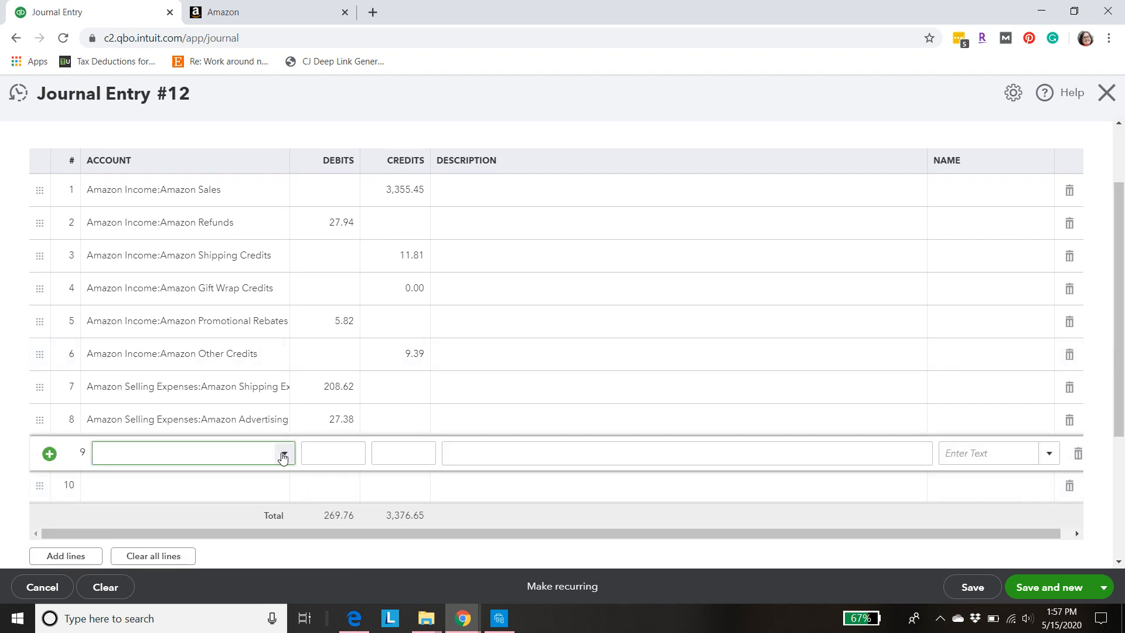
click(283, 458)
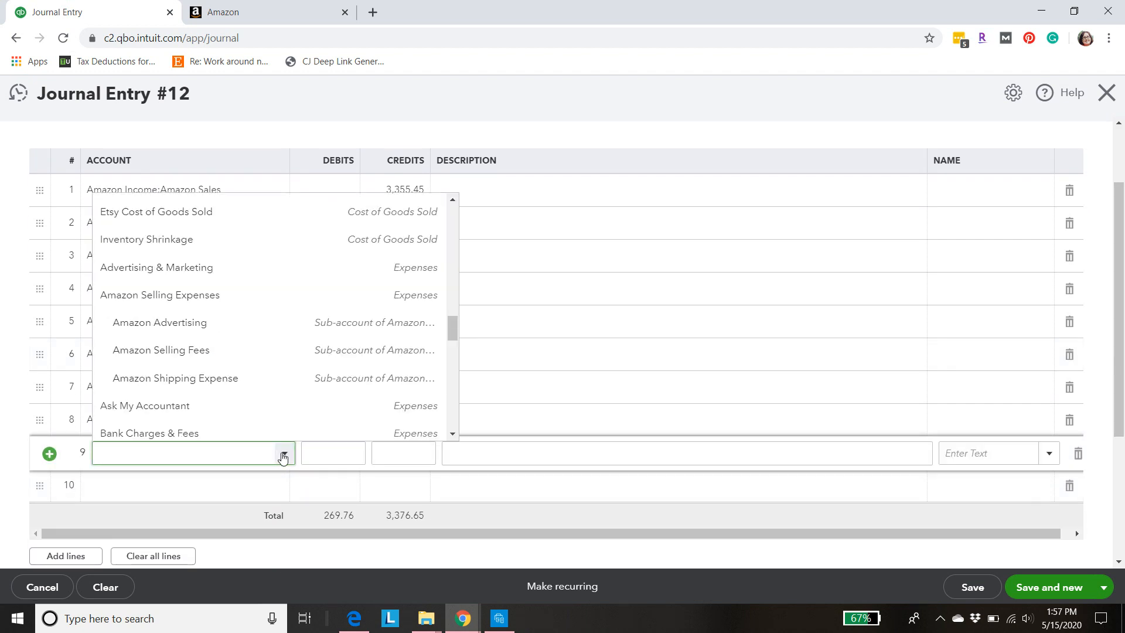
click(235, 353)
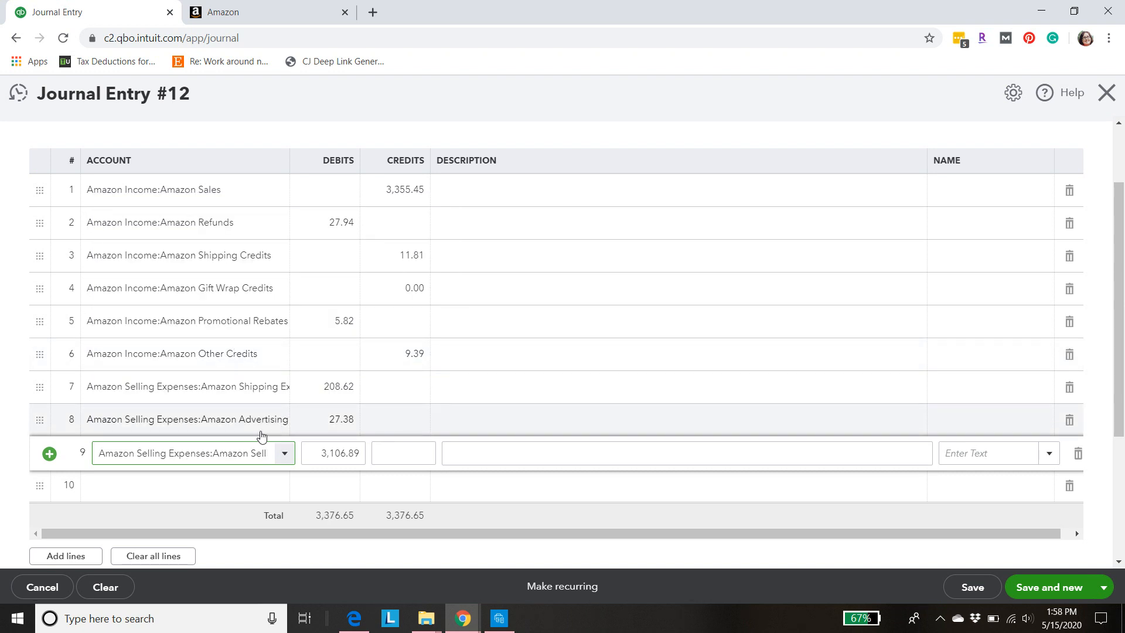
click(338, 453)
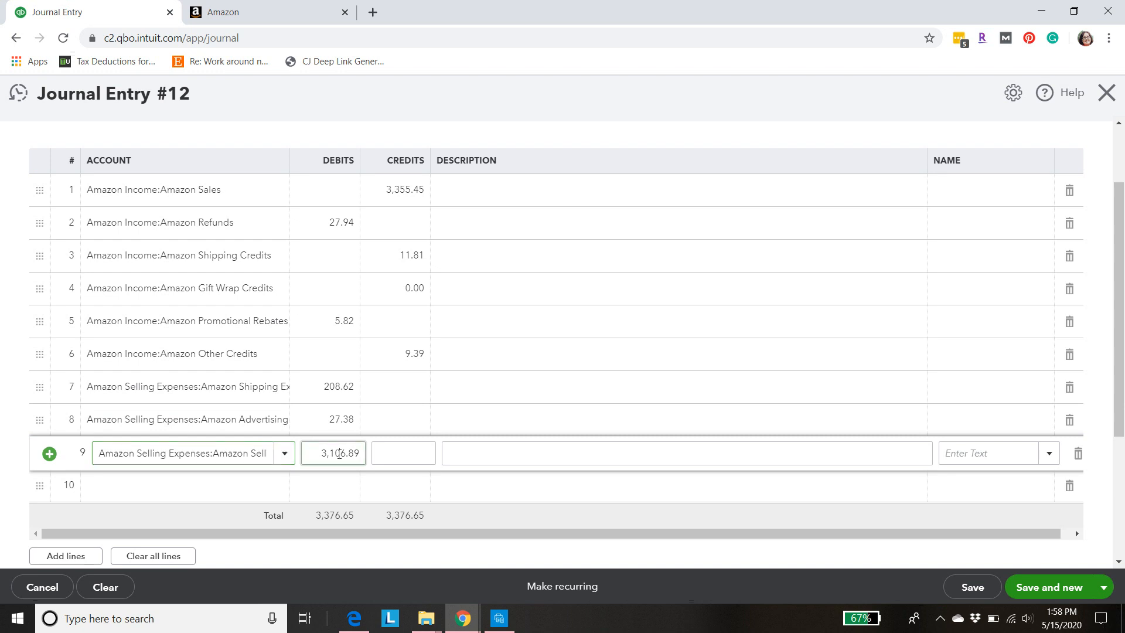
text(808.70)
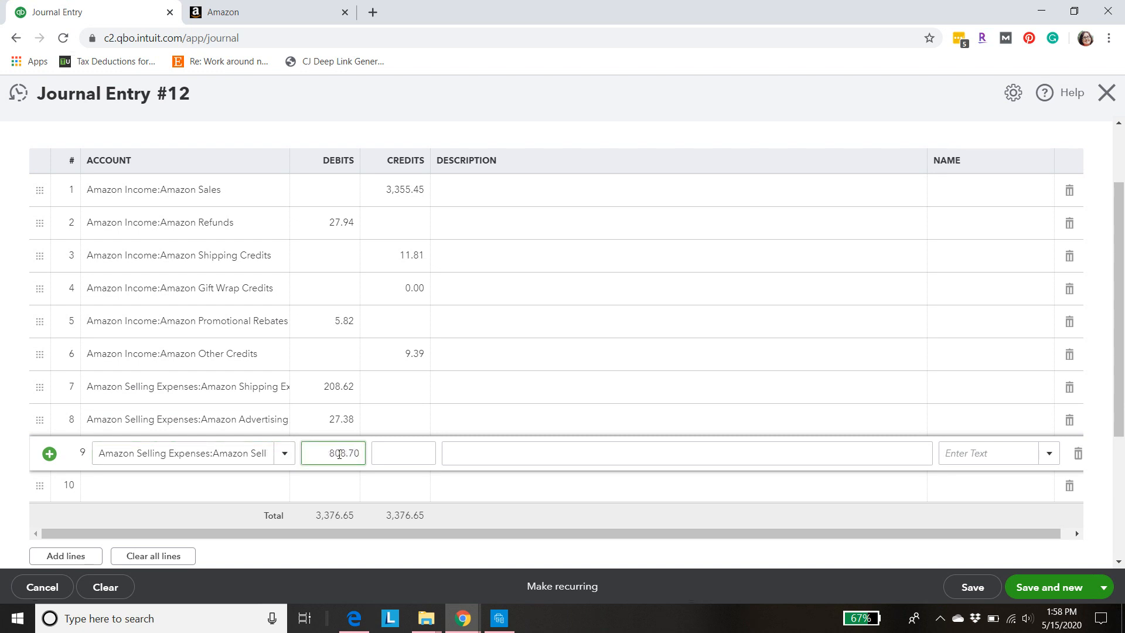
- Correct the debit on journal line 9 to 808.72 and assign line 10 to the Amazon Holding bank account
key(BackSpace)
text(2)
click(281, 490)
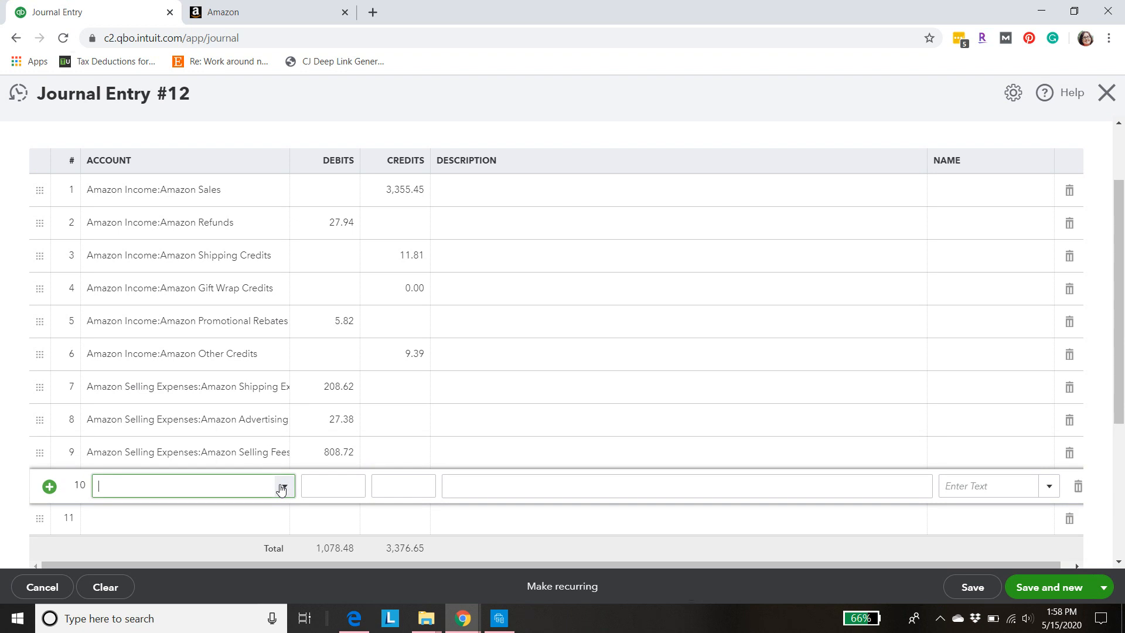
click(282, 488)
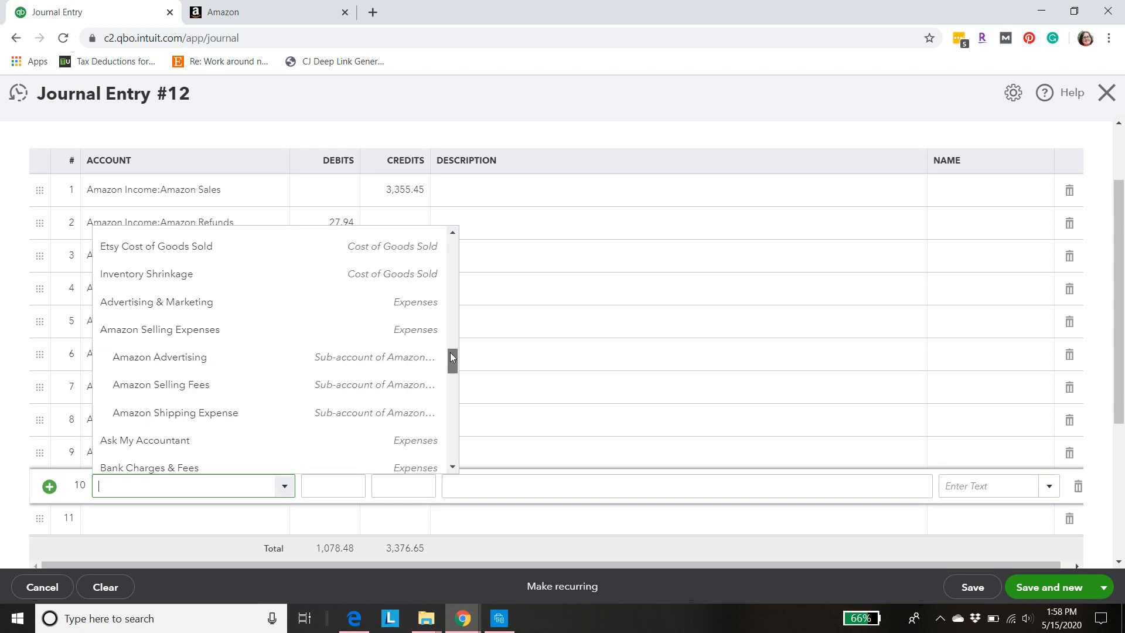
drag(449, 352, 451, 240)
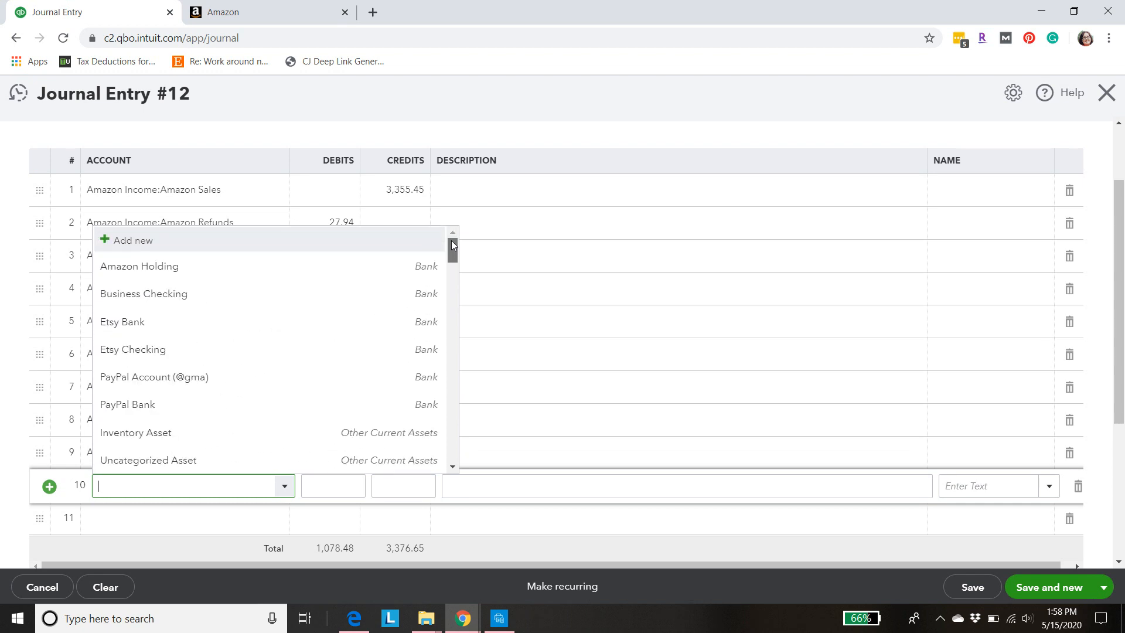
click(416, 271)
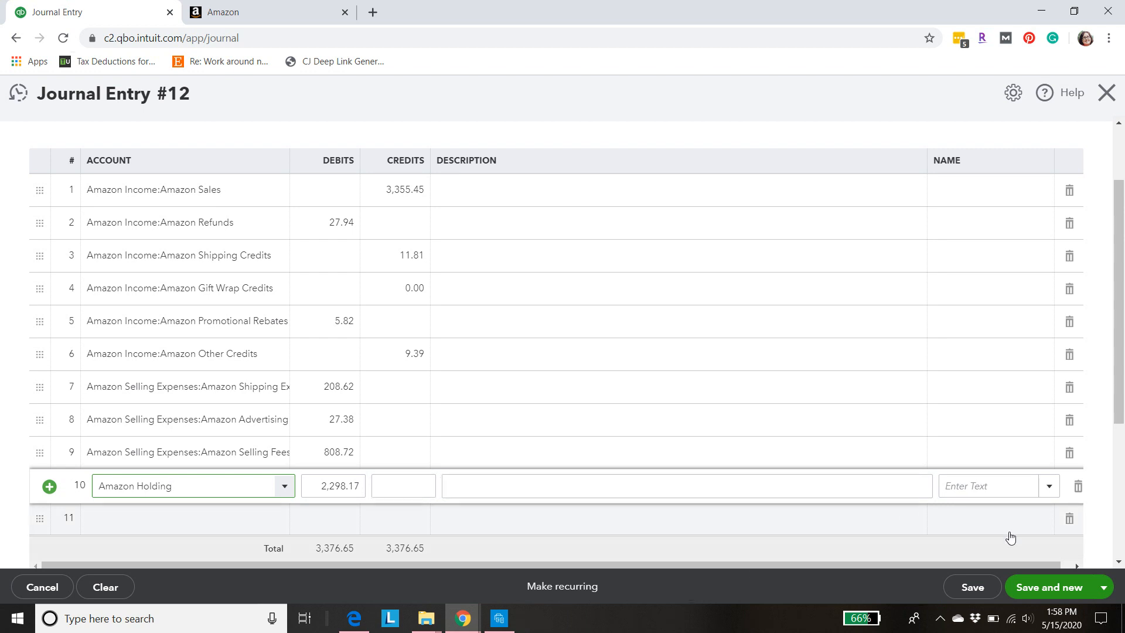
- Save and close the completed Amazon journal entry
drag(1121, 364, 1121, 392)
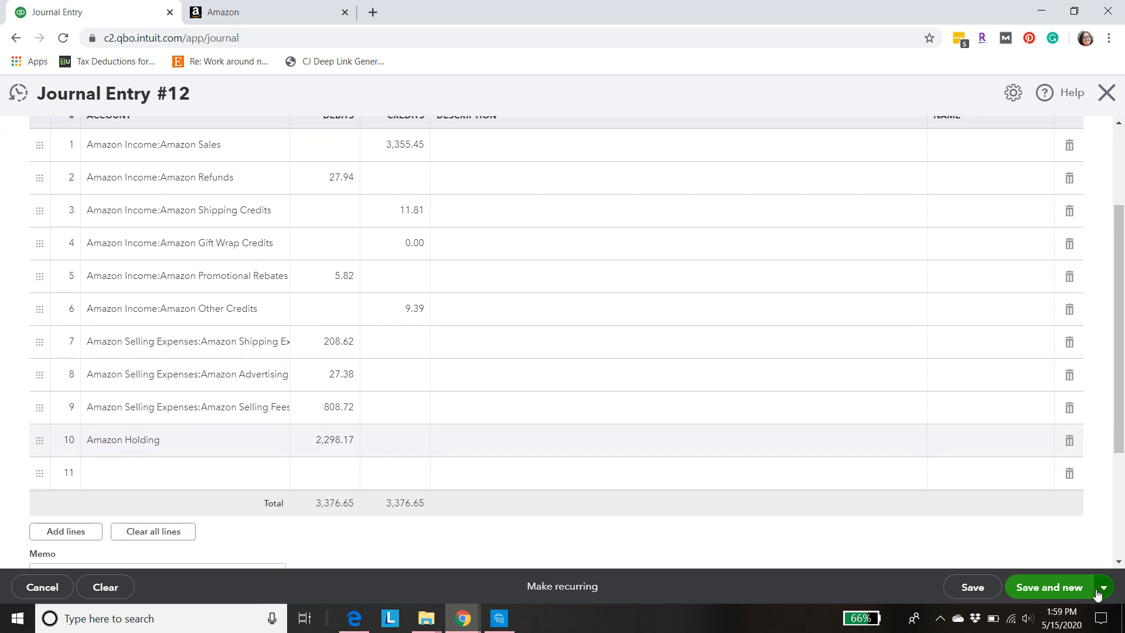
click(1102, 588)
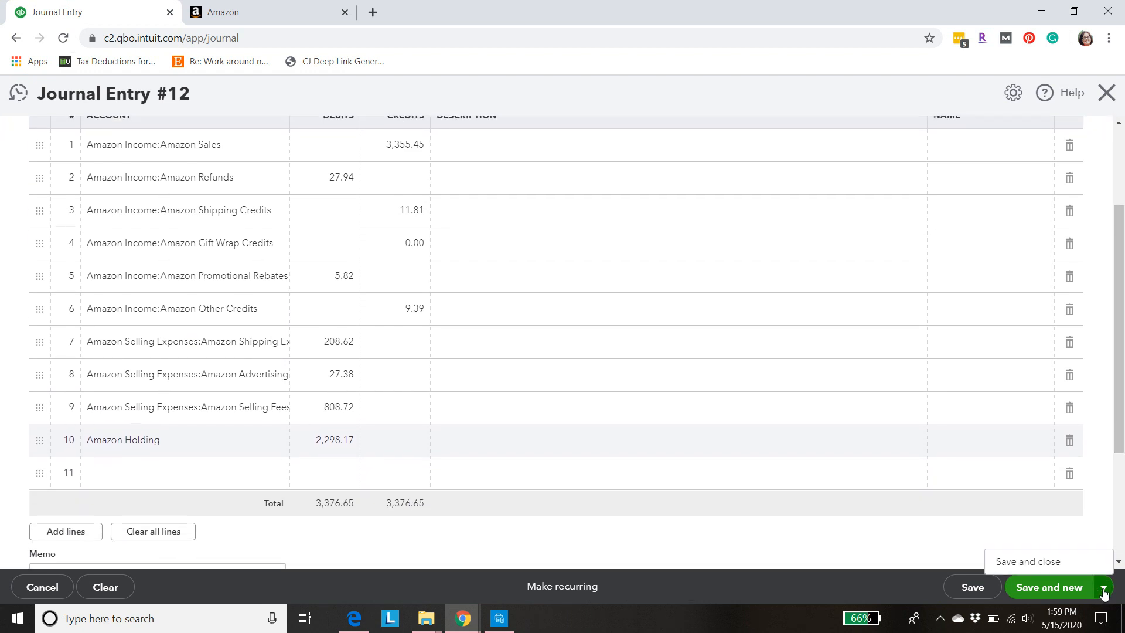
click(1028, 564)
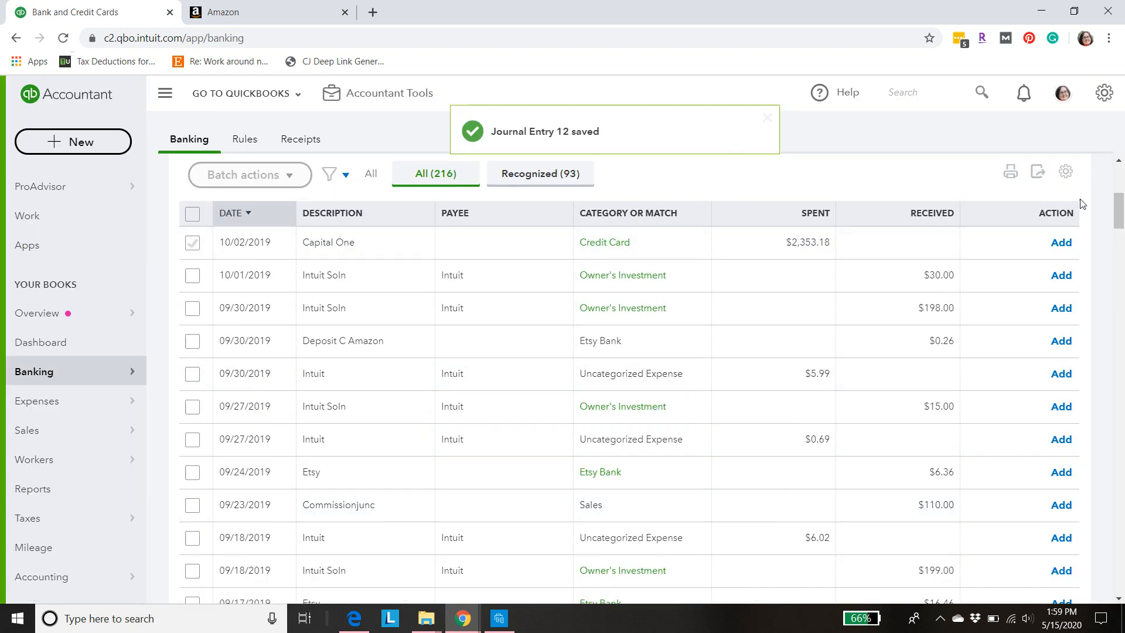
- Open the bank register from the banking page and switch it to the Amazon Holding account
drag(1119, 205, 1120, 193)
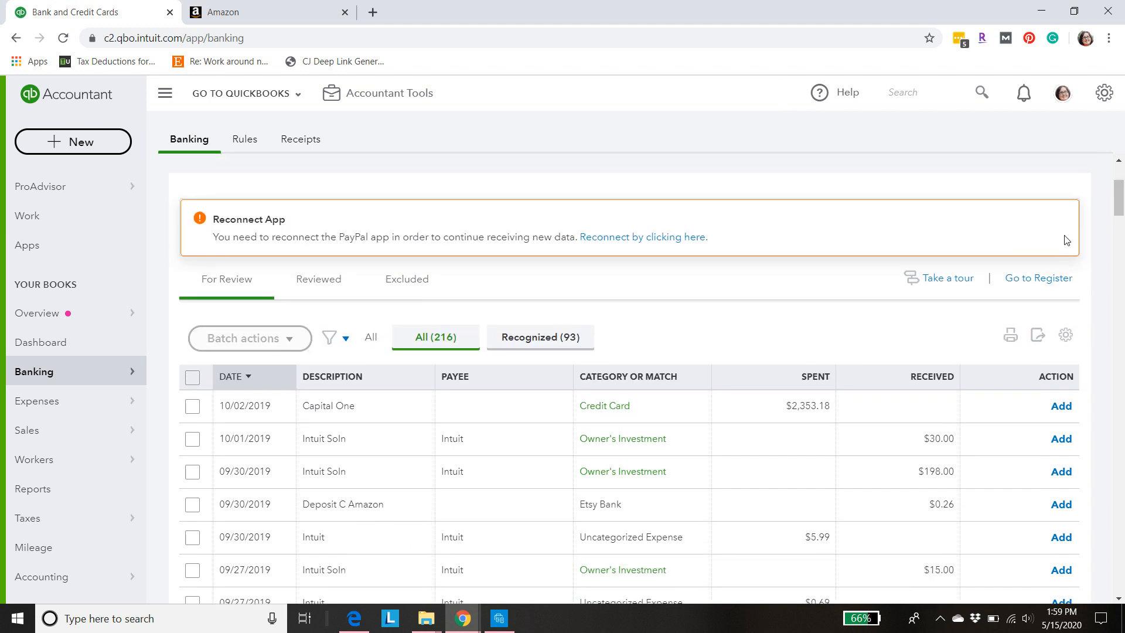
click(1027, 280)
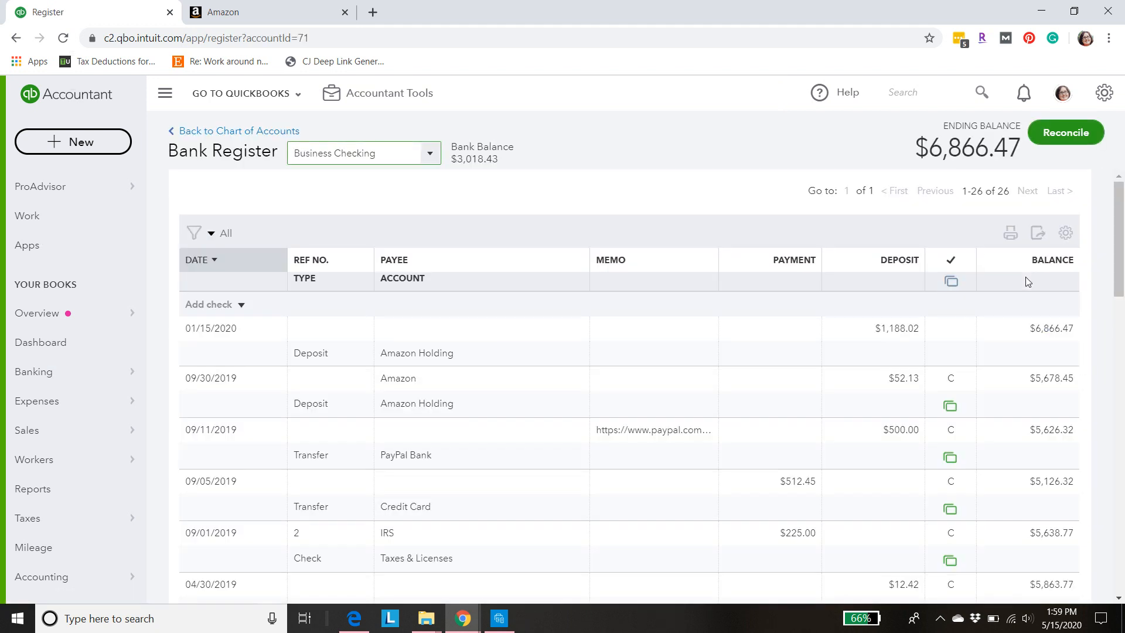
click(429, 155)
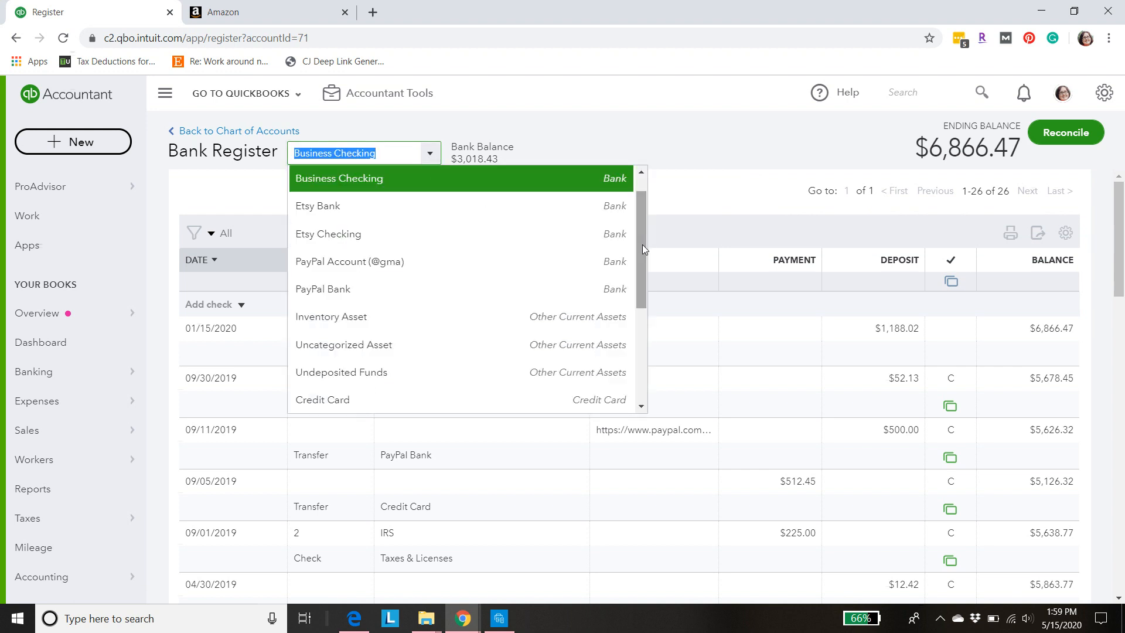
drag(642, 246, 639, 200)
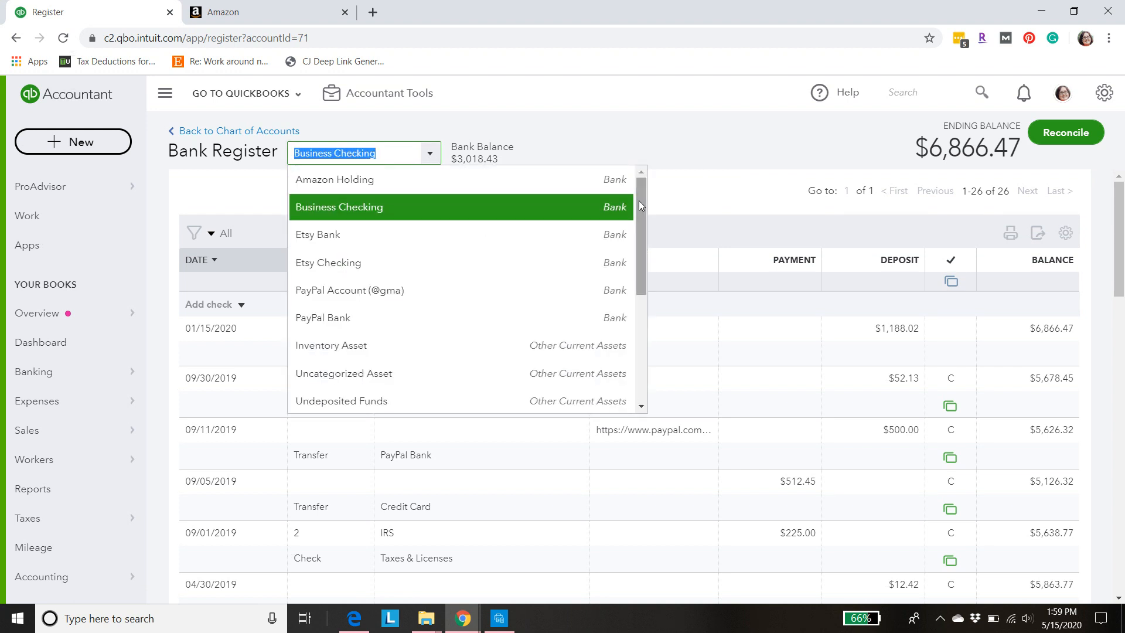
click(589, 186)
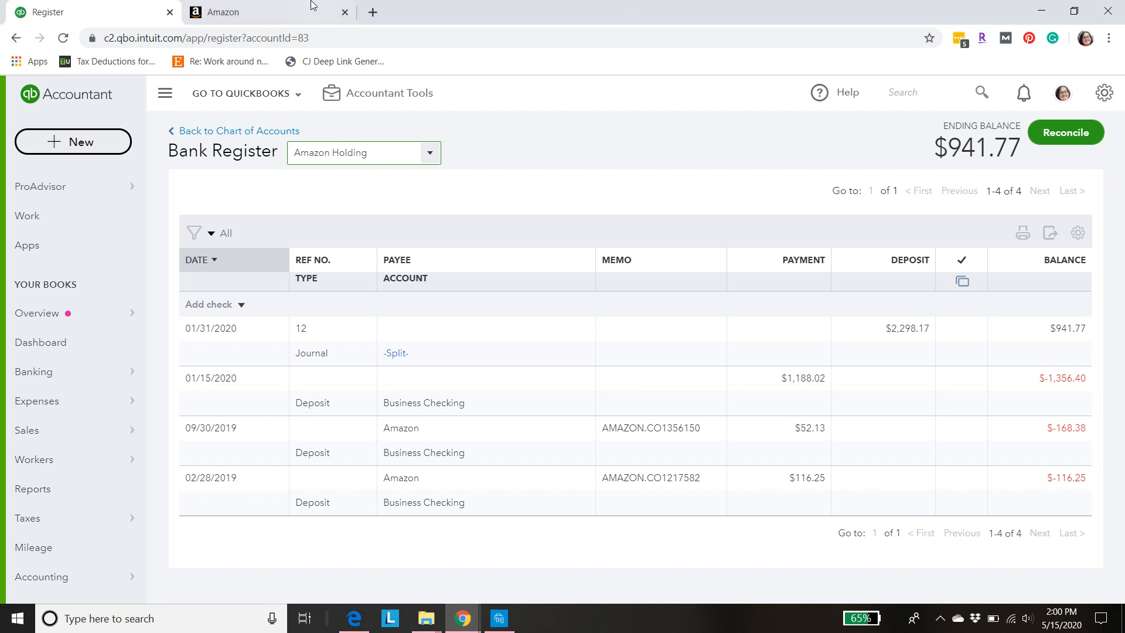
- Switch to Amazon Seller Central and review the payments statement for Apr 21, 2019 - Apr 28, 2019 through its closing balance and transfer amount
click(282, 15)
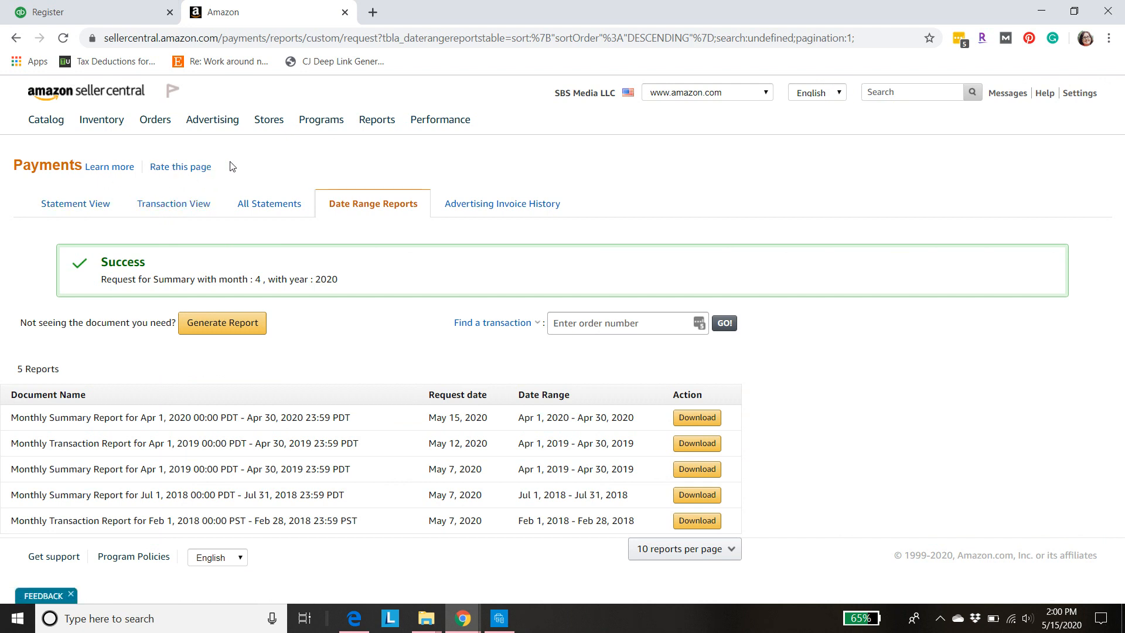
click(86, 212)
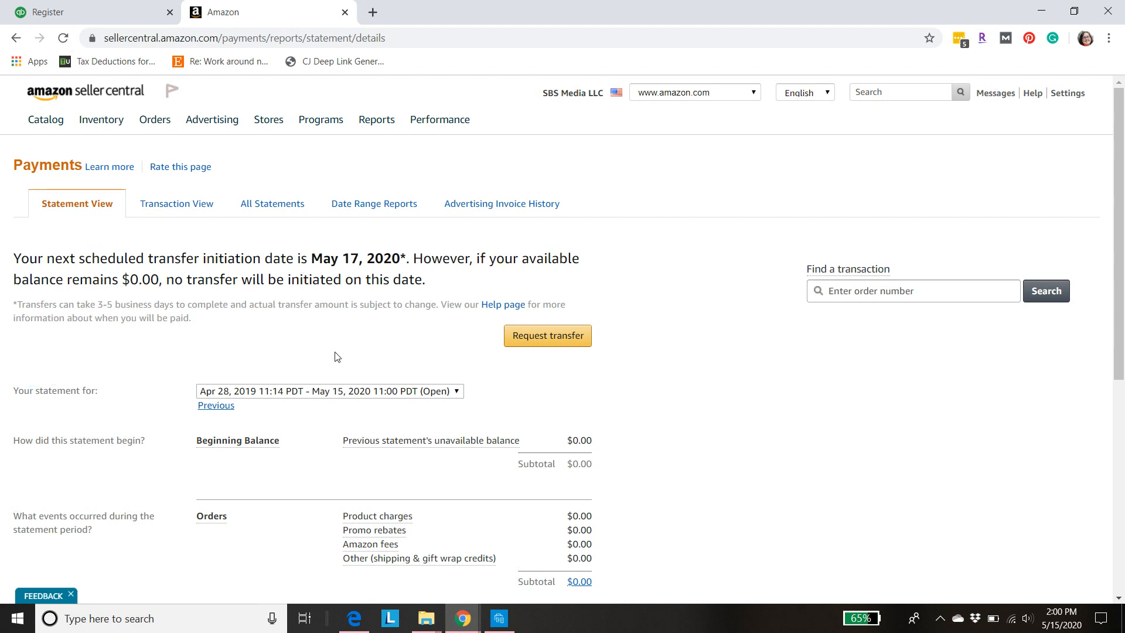
click(218, 408)
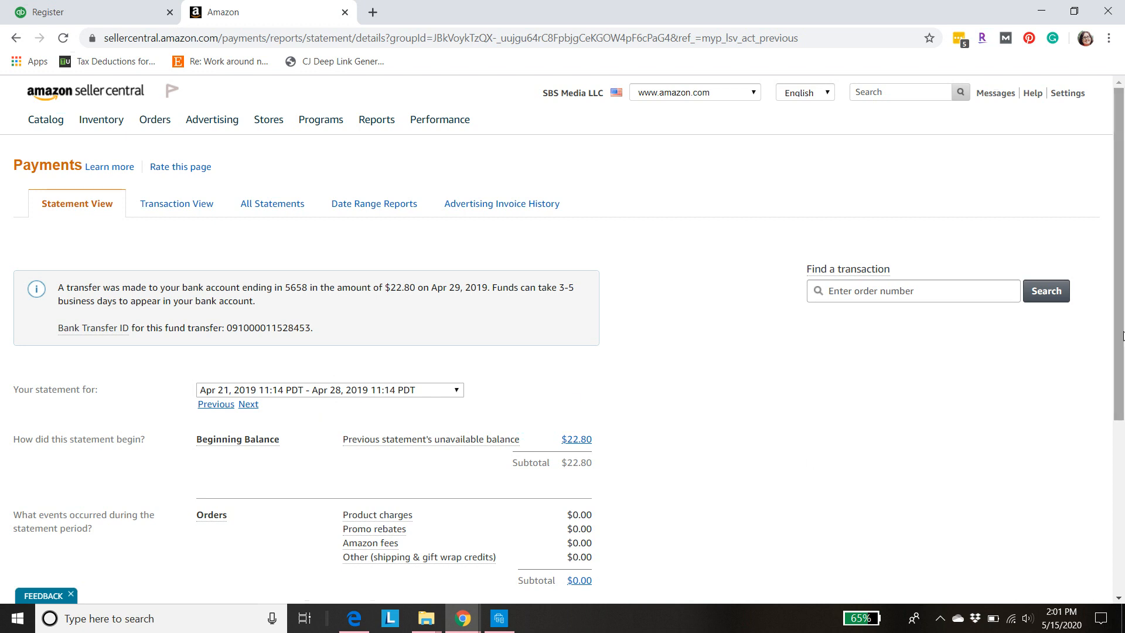
scroll(1119, 429, down, 2)
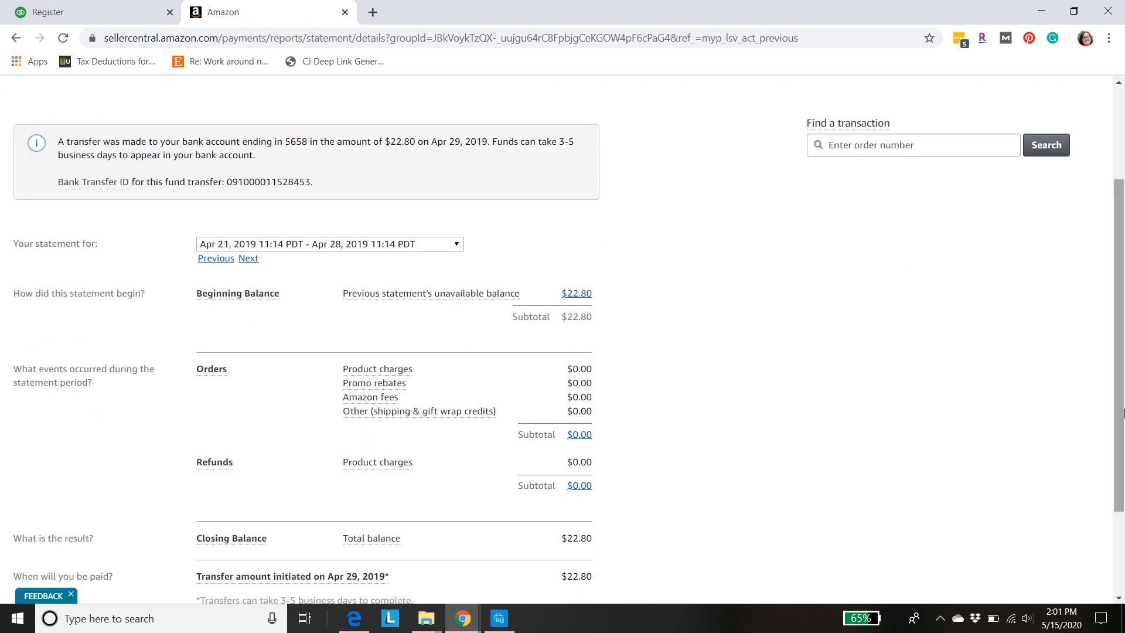
scroll(917, 553, down, 1)
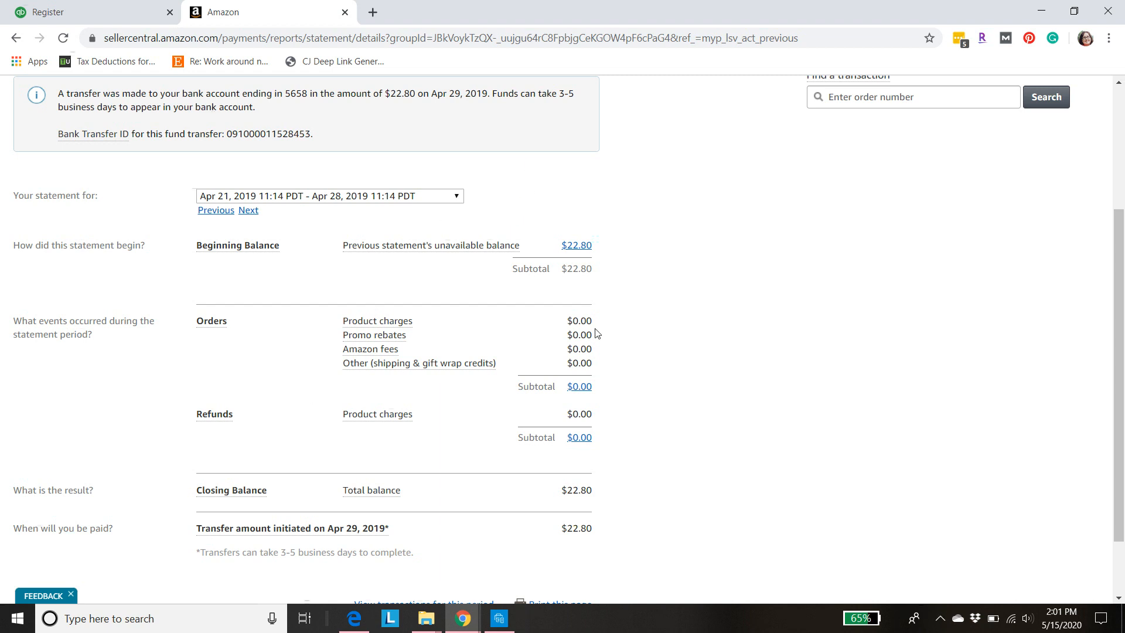
- Compare the Amazon Holding register balance in QuickBooks with the closing balance on the Seller Central statement, finishing in QuickBooks
click(83, 12)
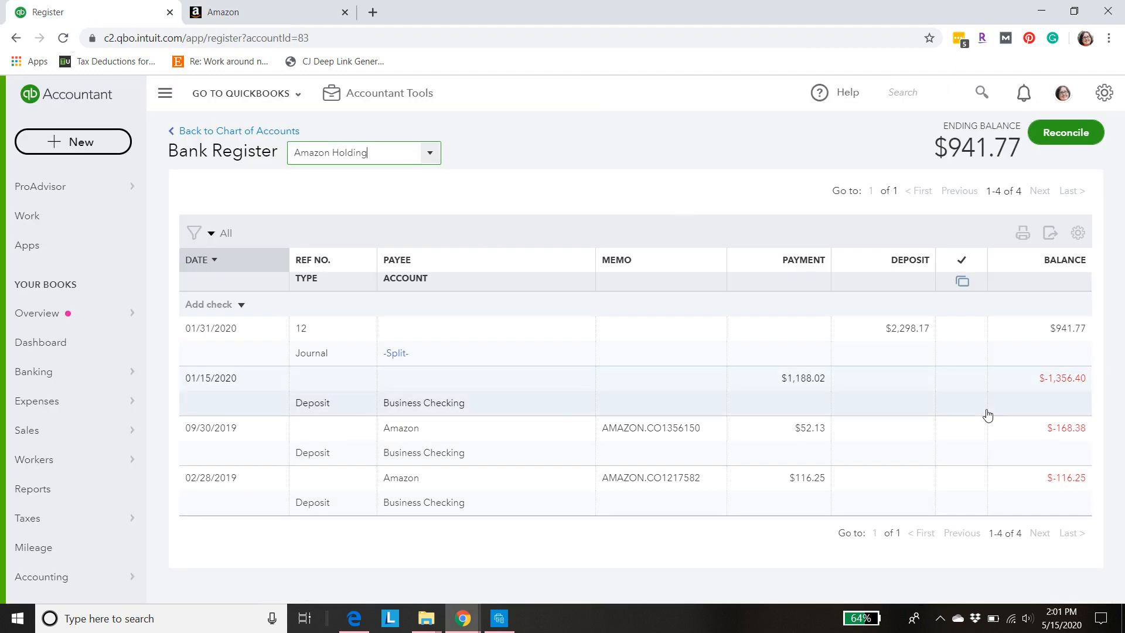
click(293, 16)
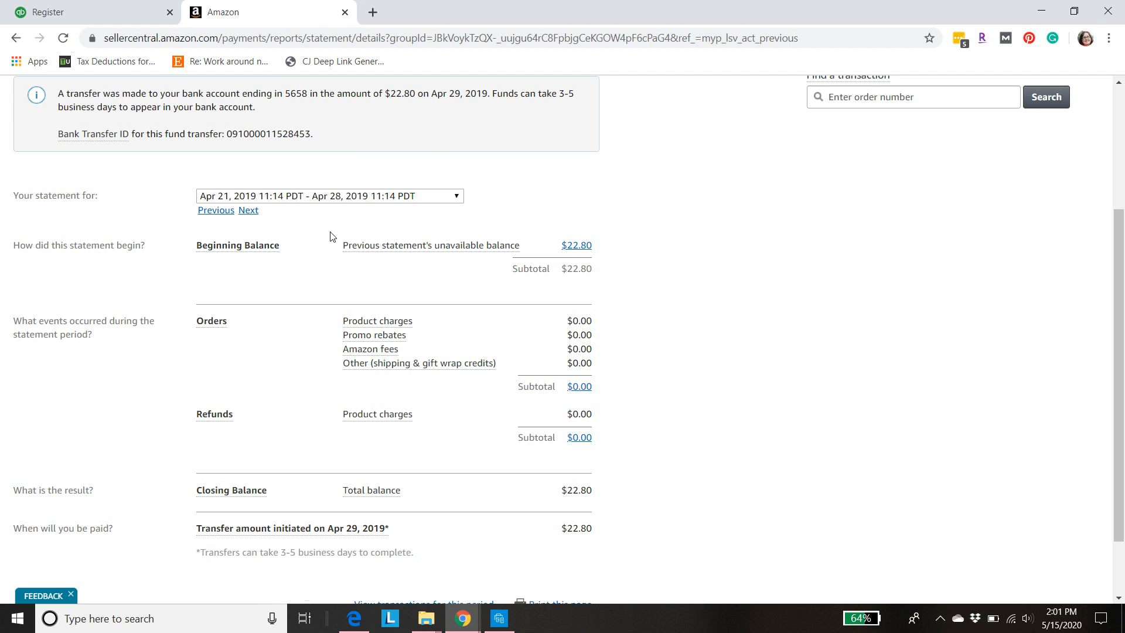
click(99, 20)
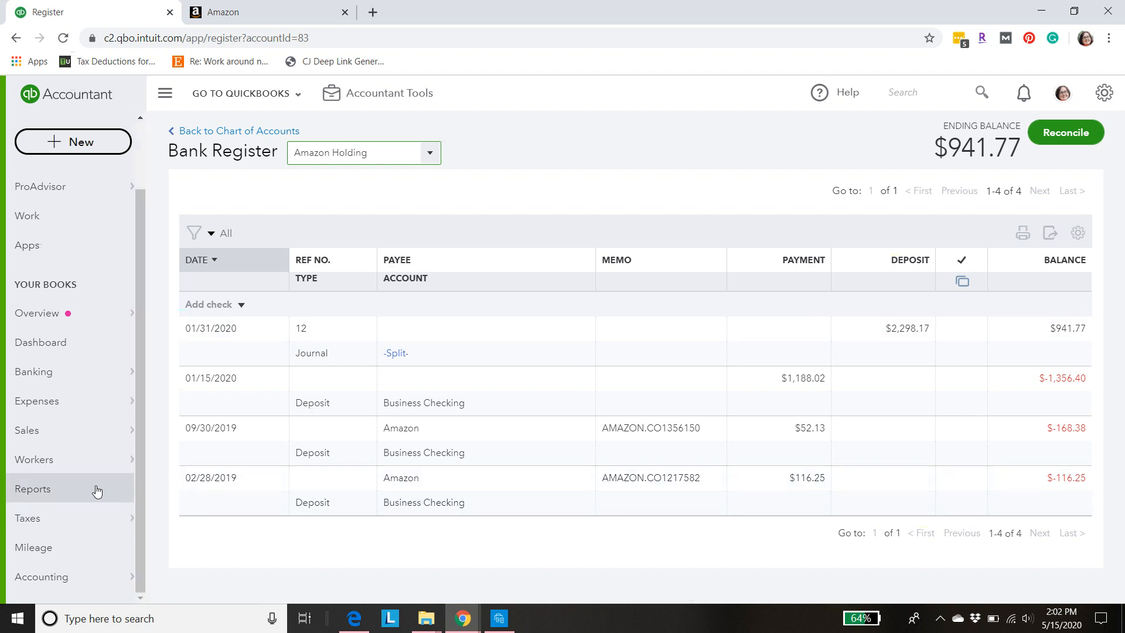
- Run the Profit and Loss report for This Year-to-date
click(55, 492)
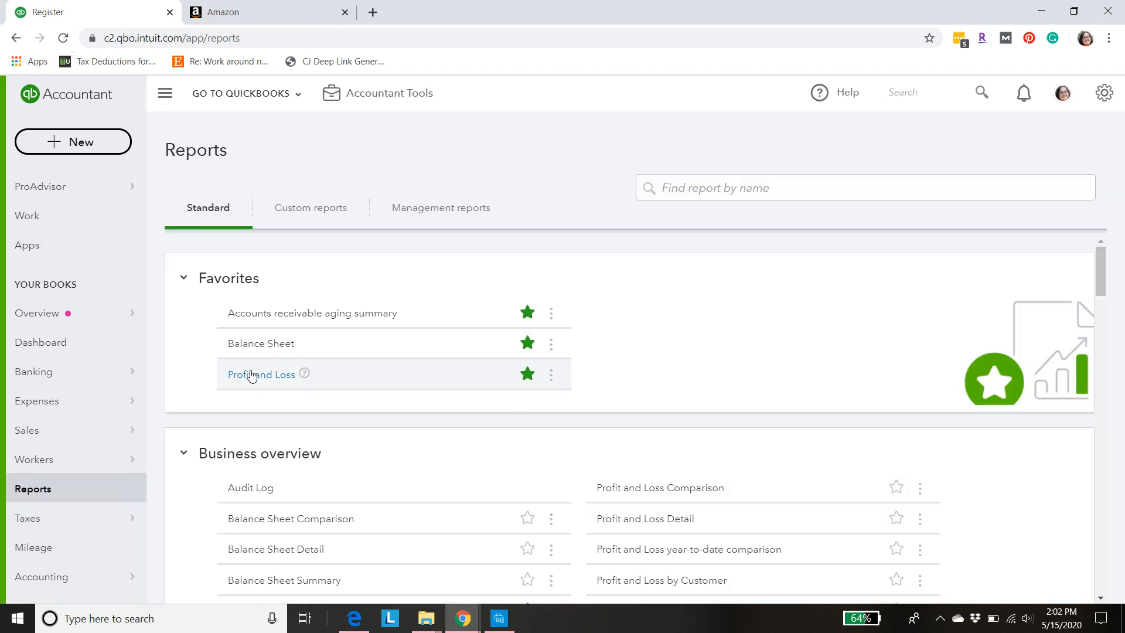
click(251, 375)
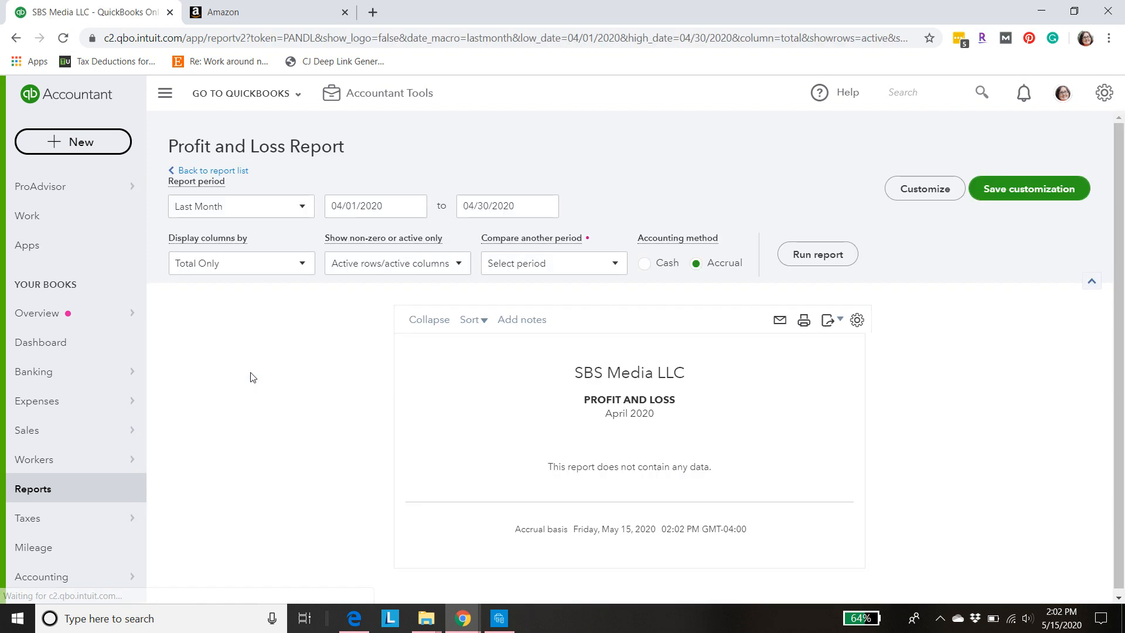
click(303, 204)
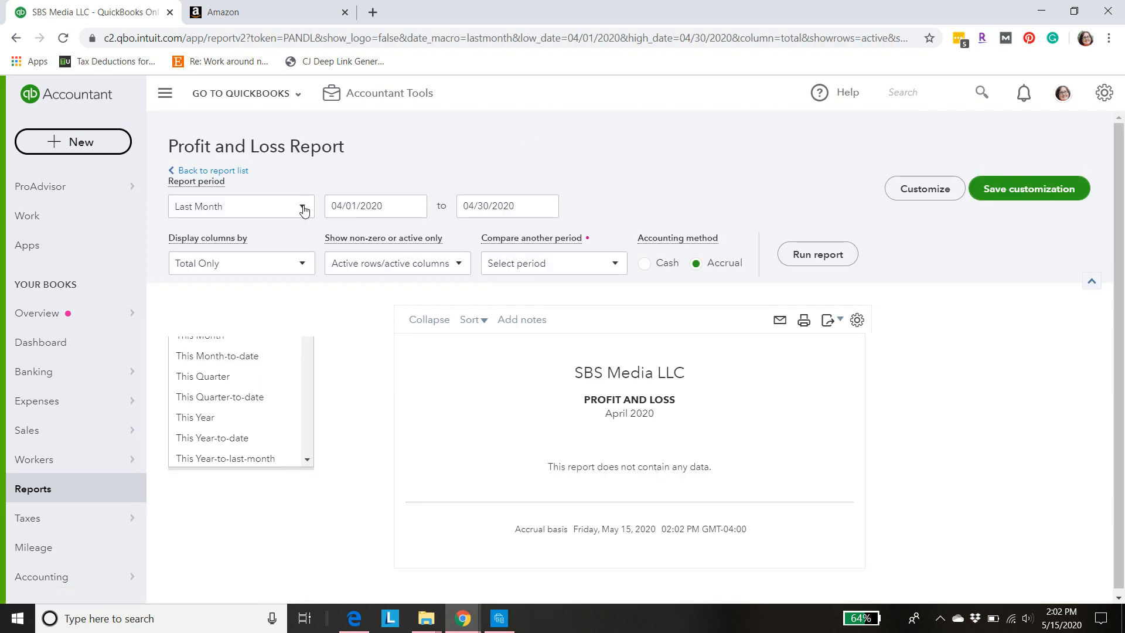
drag(304, 347, 306, 273)
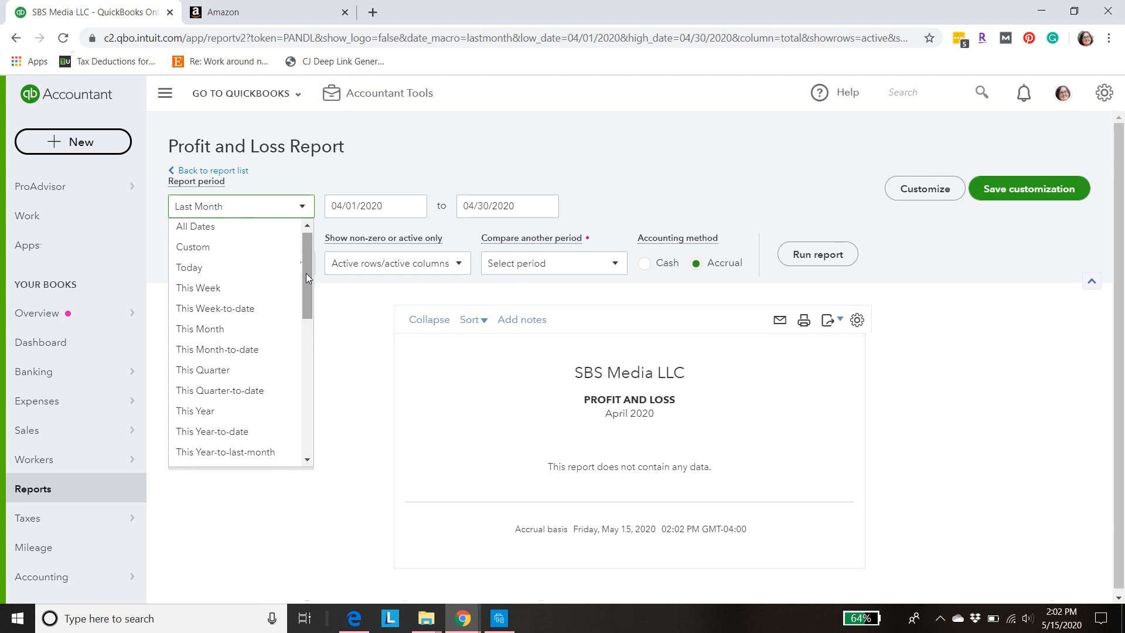
click(213, 431)
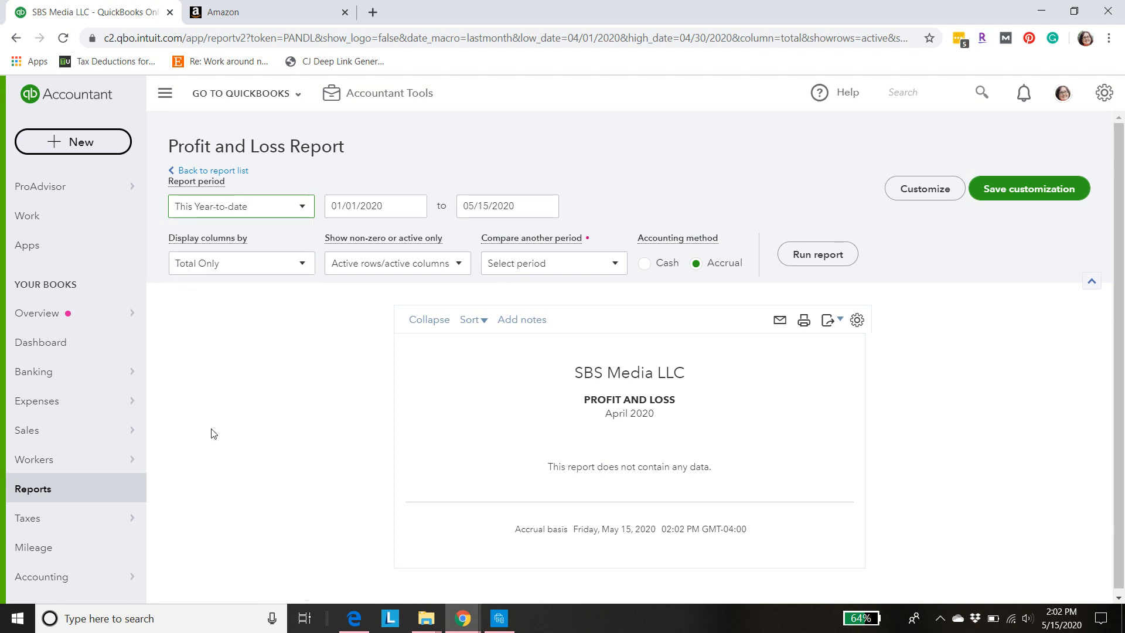
click(796, 252)
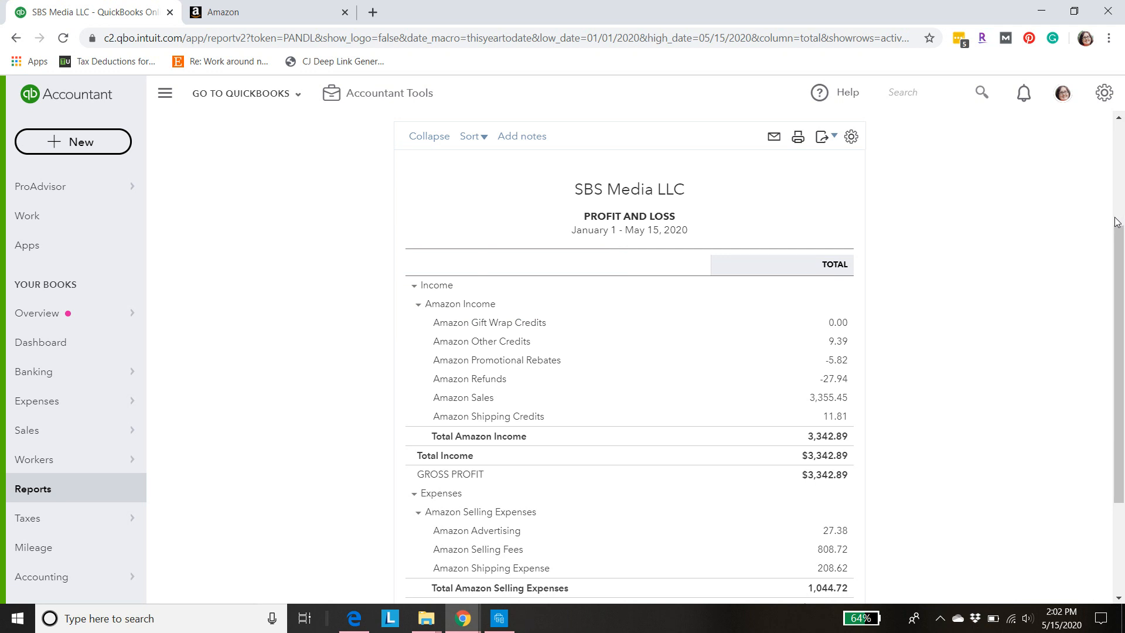
- Compare the Profit and Loss income and expense totals with the Amazon entry example PDF in Edge, and return to QuickBooks
drag(1120, 334, 1121, 381)
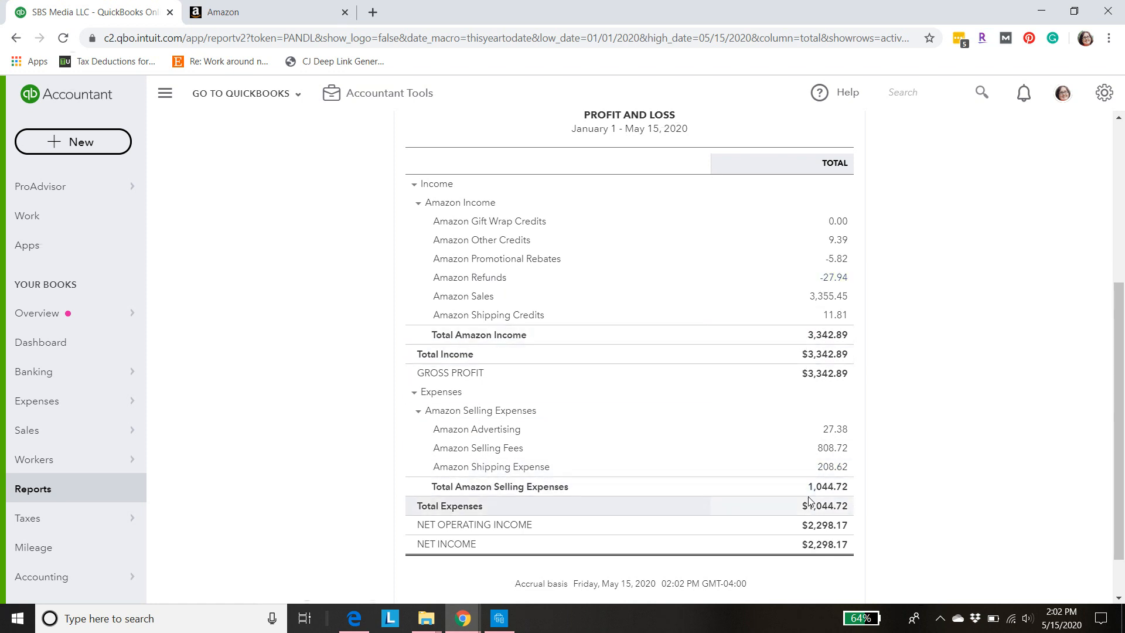
click(362, 618)
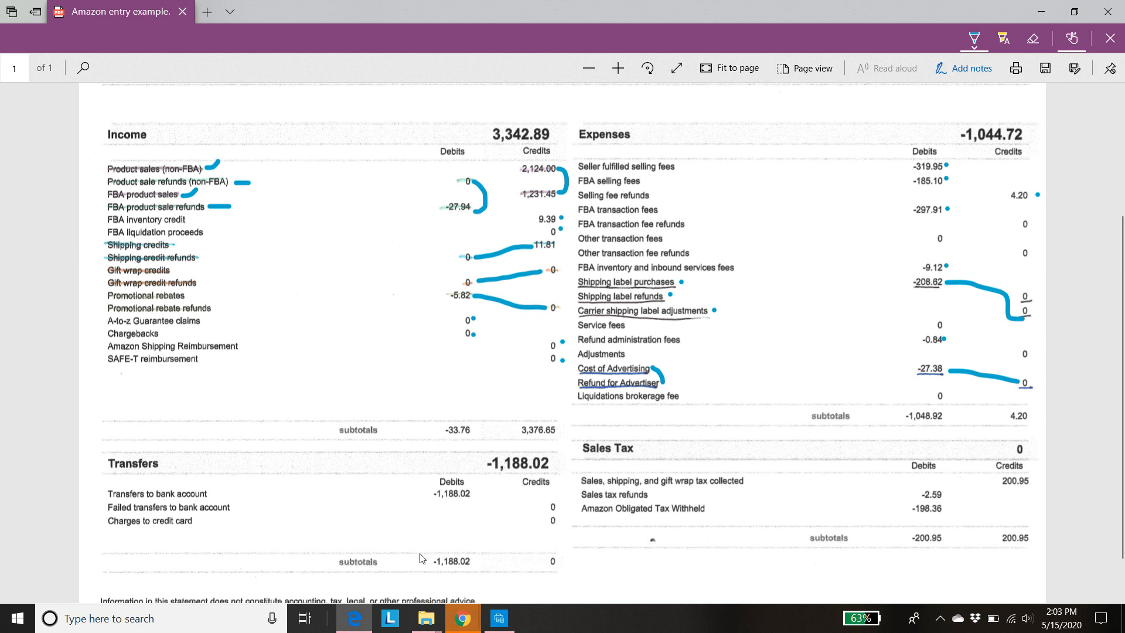
mouse_move(463, 618)
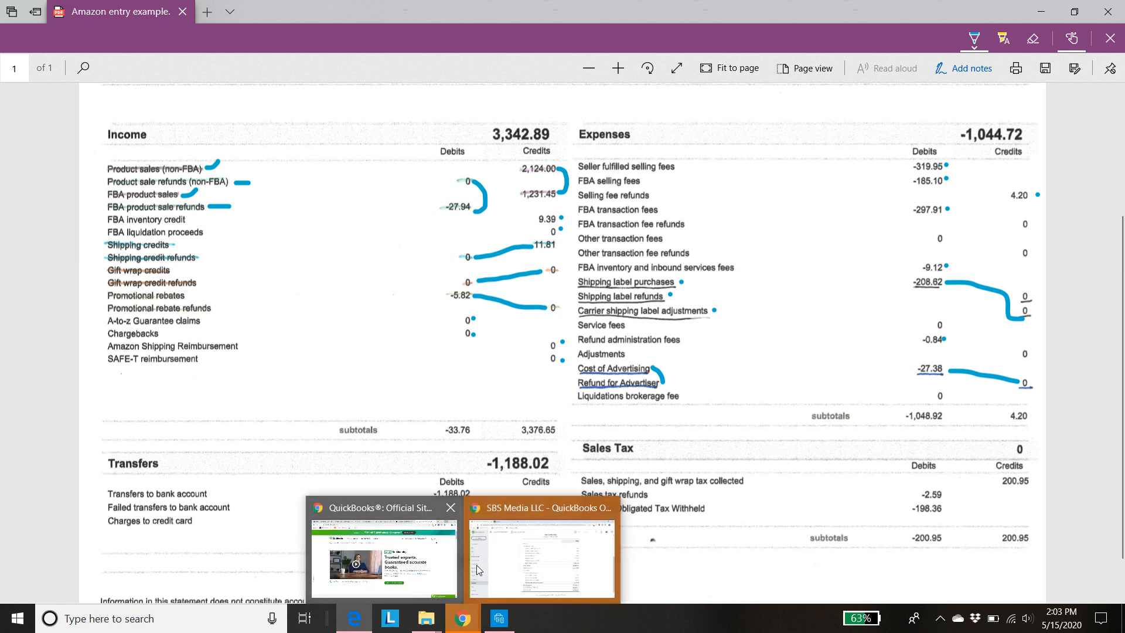
click(501, 511)
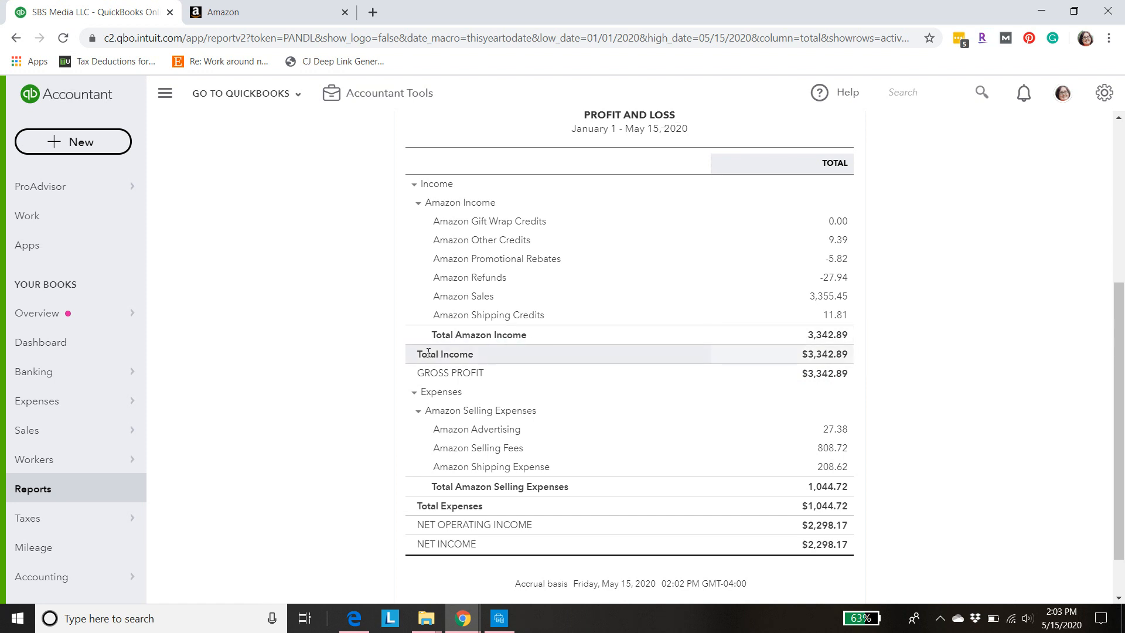
- Open the Balance Sheet report and examine the Amazon Holding balance under Bank Accounts
click(111, 494)
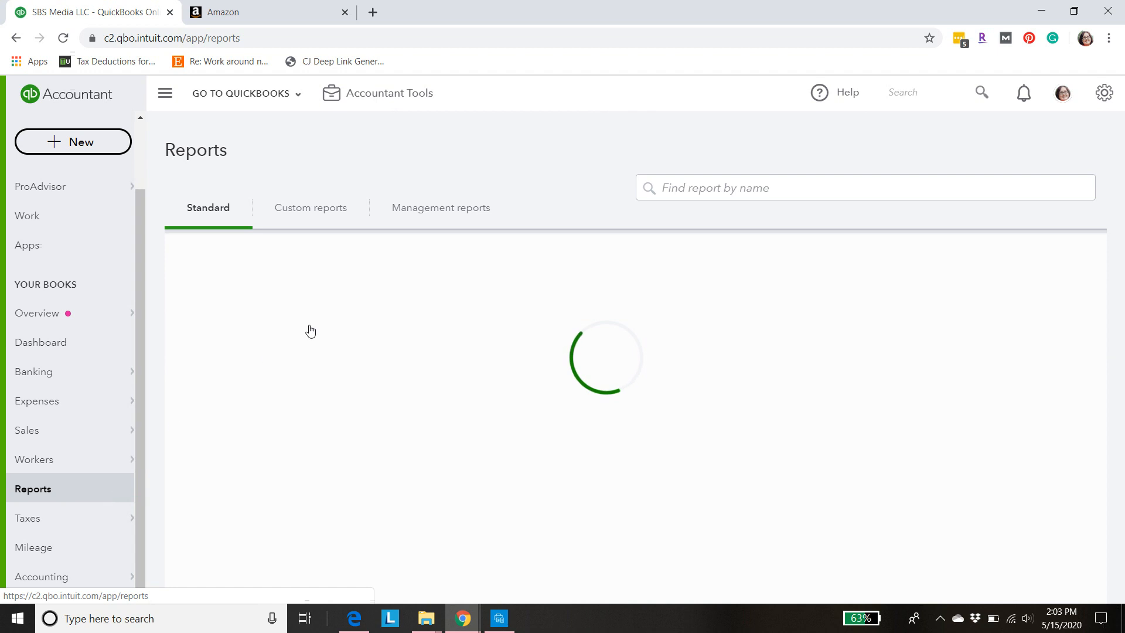
click(252, 346)
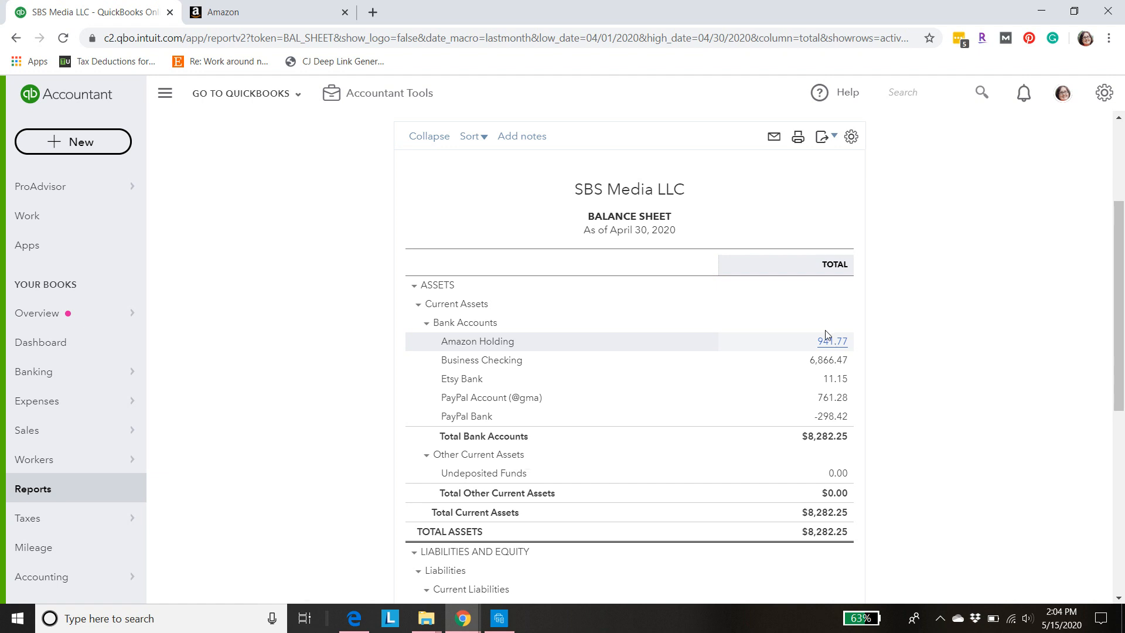
- Review the Business Checking bank feed for Amazon deposits, and switch back to the Seller Central statement
click(109, 385)
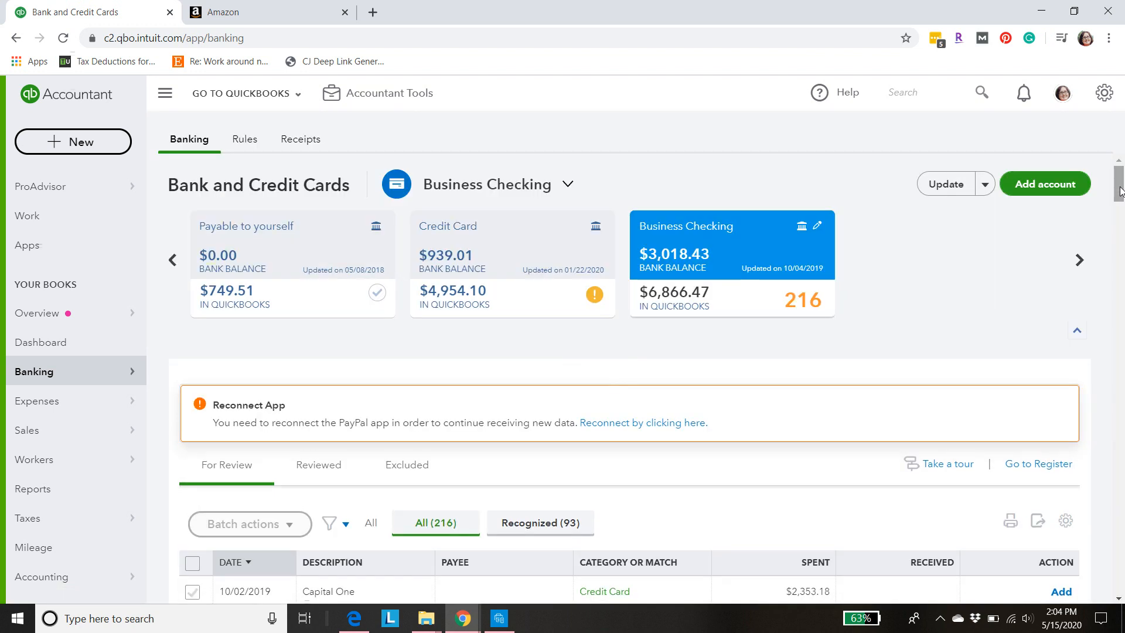
drag(1121, 191, 1121, 241)
scroll(882, 347, down, 6)
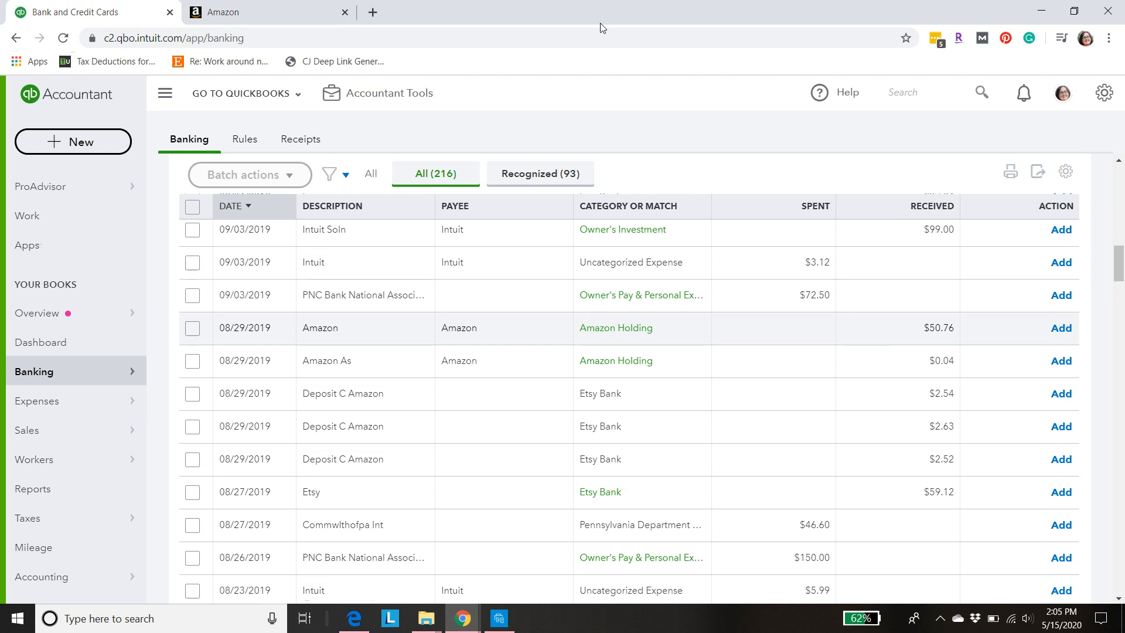
click(290, 8)
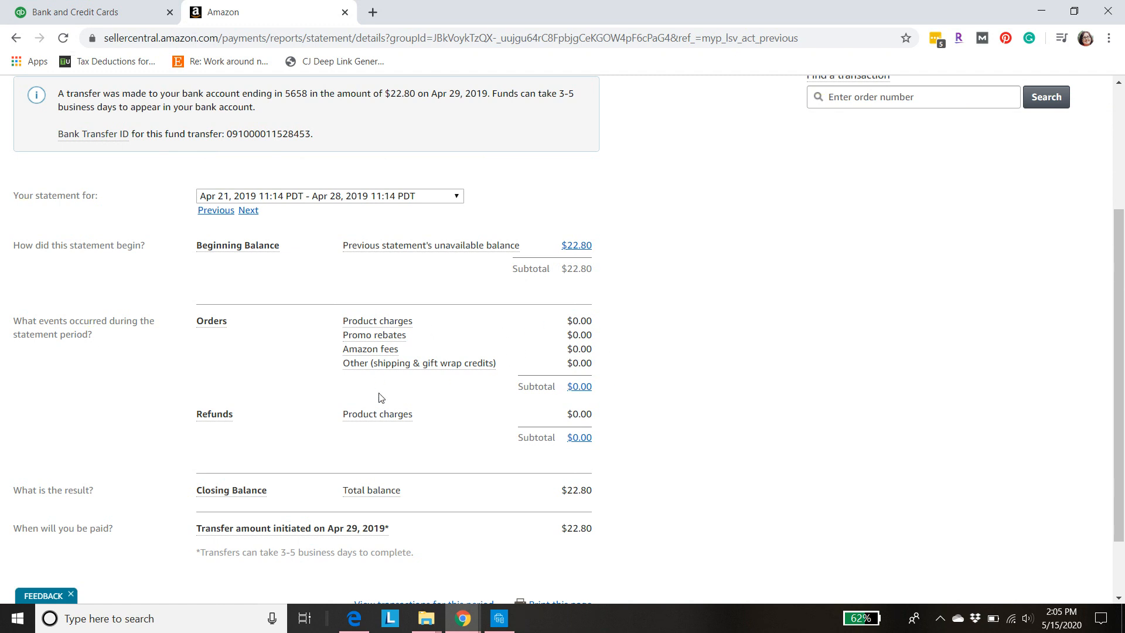
- Return to the QuickBooks bank feed and add the 08/29/2019 Amazon deposits of $50.76 and $0.04 to Amazon Holding
click(130, 8)
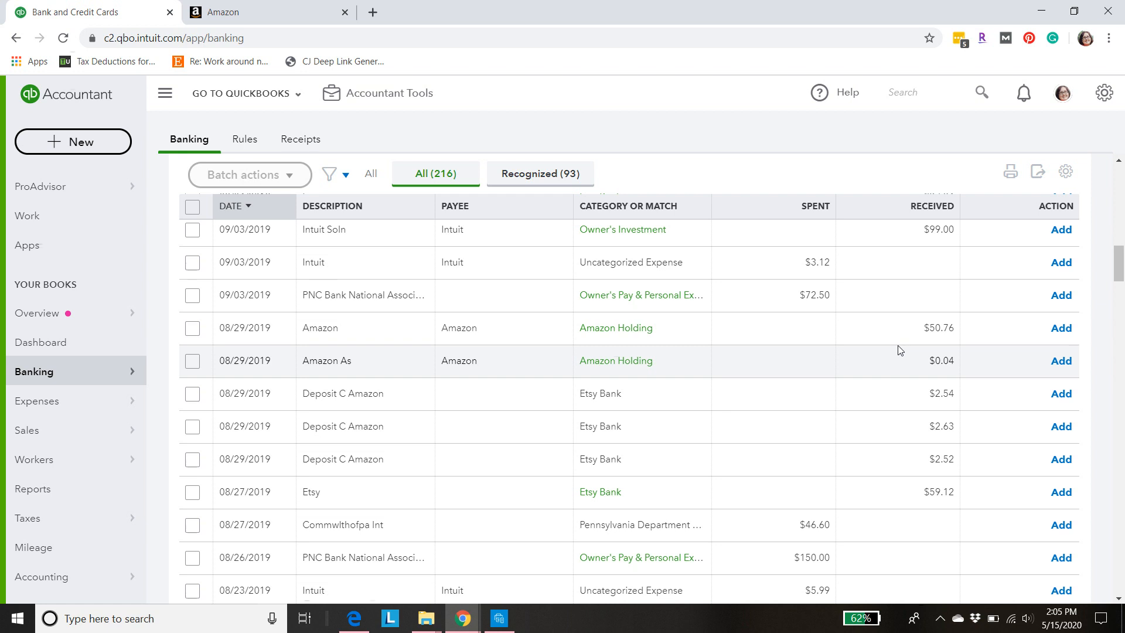
click(1061, 328)
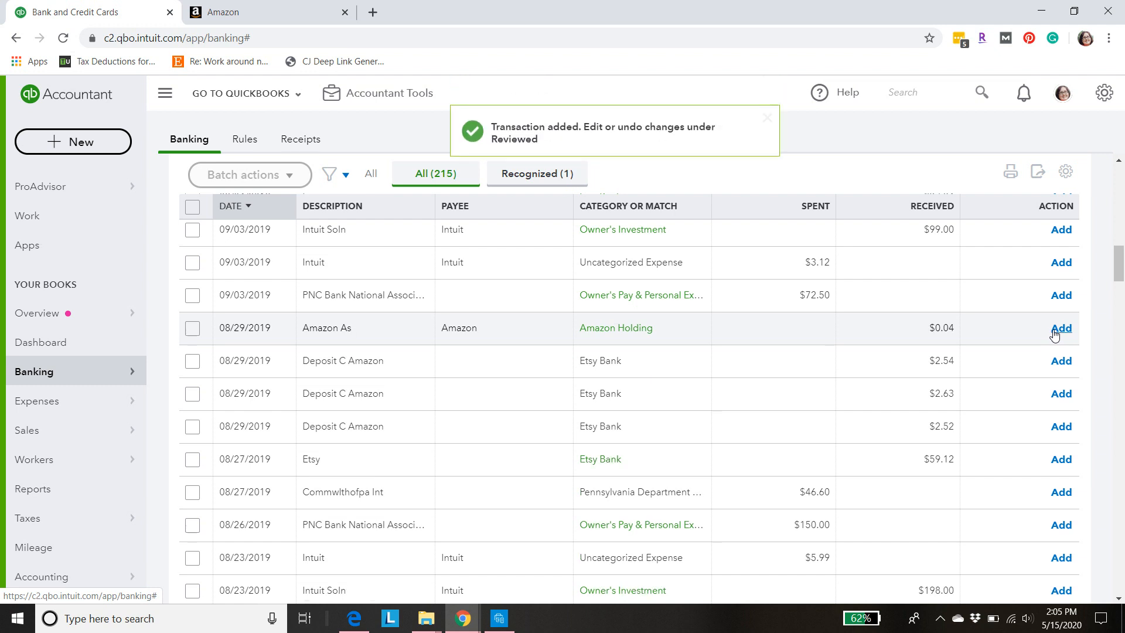
click(1061, 329)
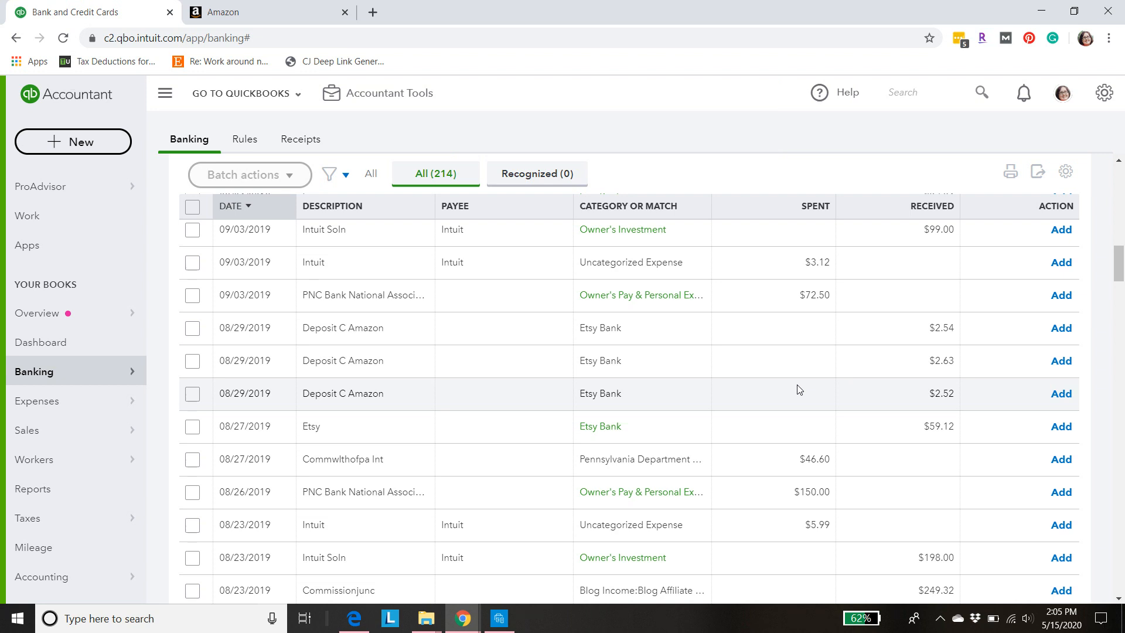
- Open Journal Entry No.12 from the recent journal entries and review its Amazon income, expense and holding lines
click(82, 142)
click(584, 283)
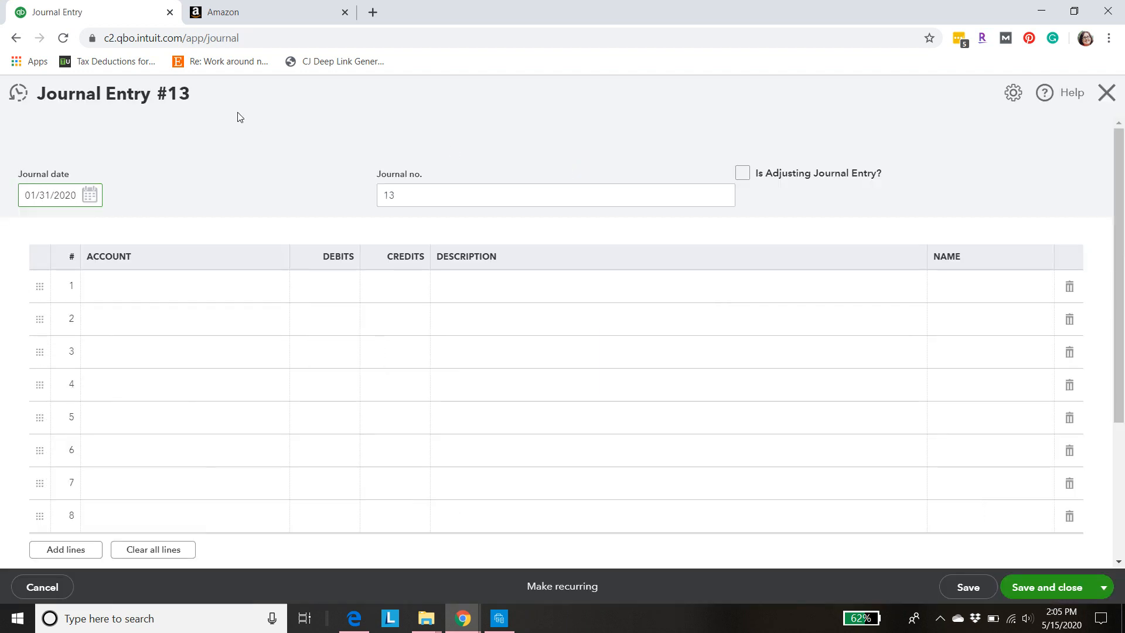
click(18, 94)
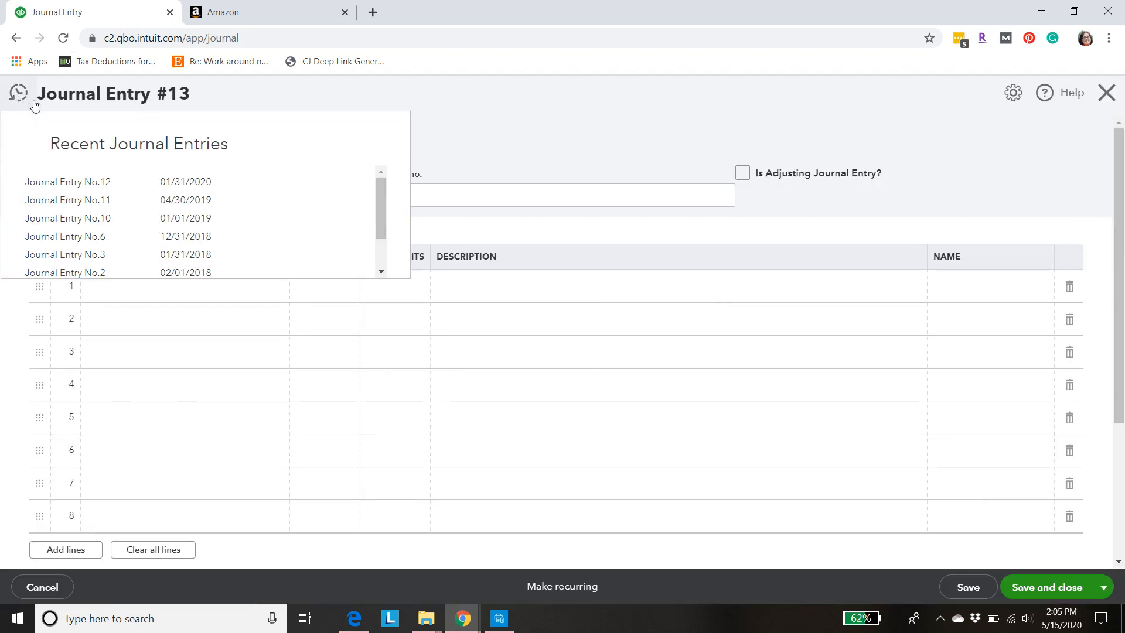
click(136, 183)
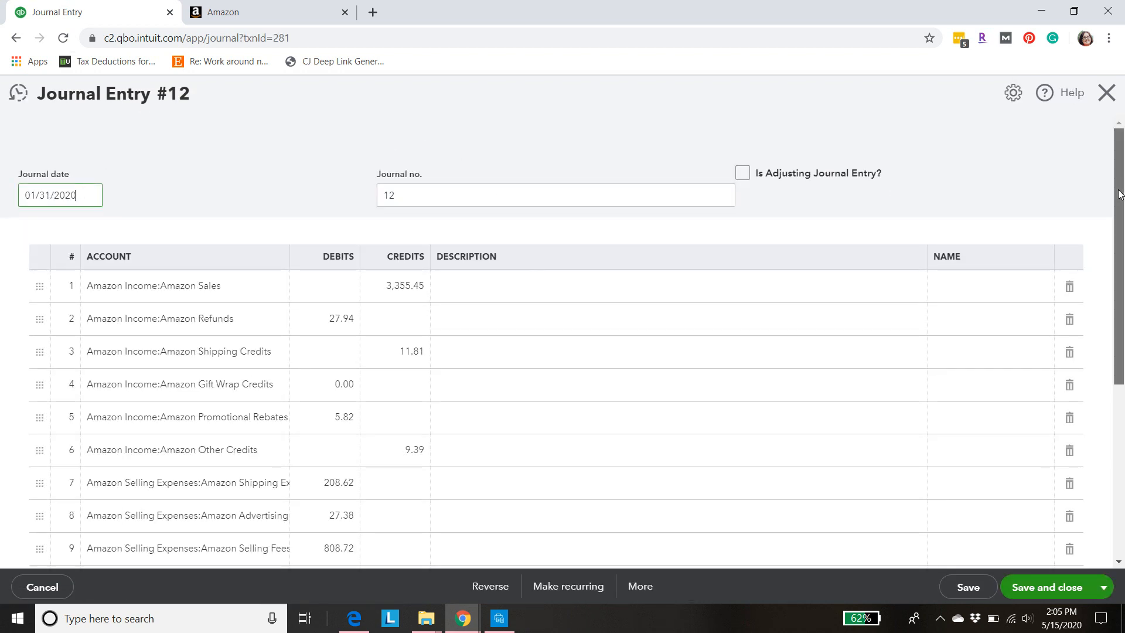
scroll(1119, 193, down, 2)
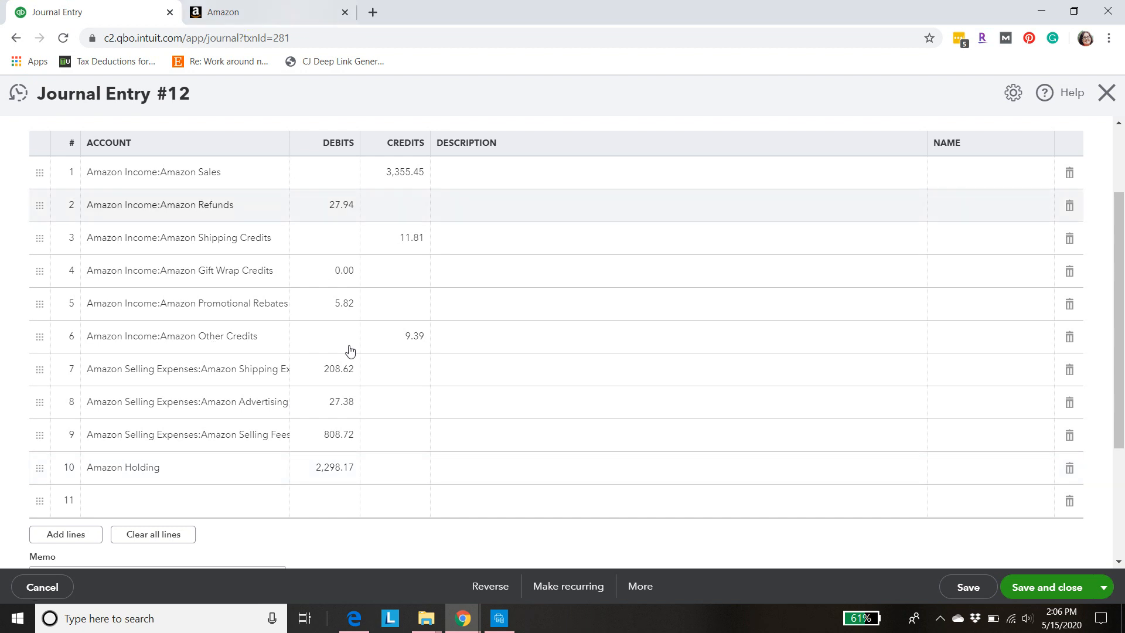
- Compare the journal entry with the Amazon entry example PDF in Edge, return to QuickBooks and close the entry
click(354, 619)
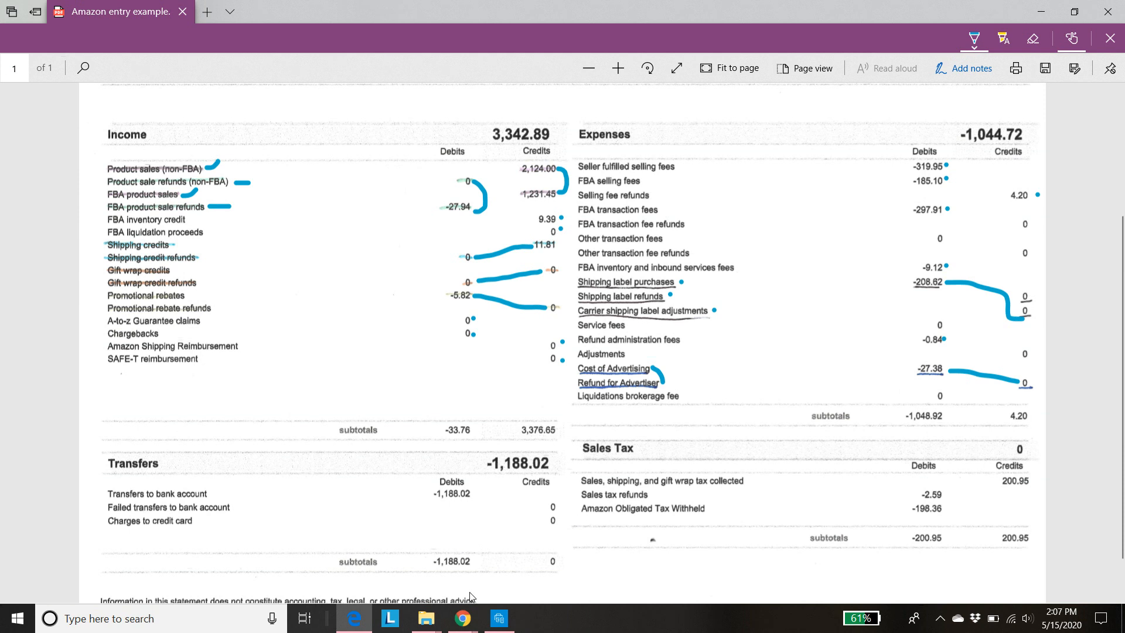
mouse_move(473, 617)
click(501, 517)
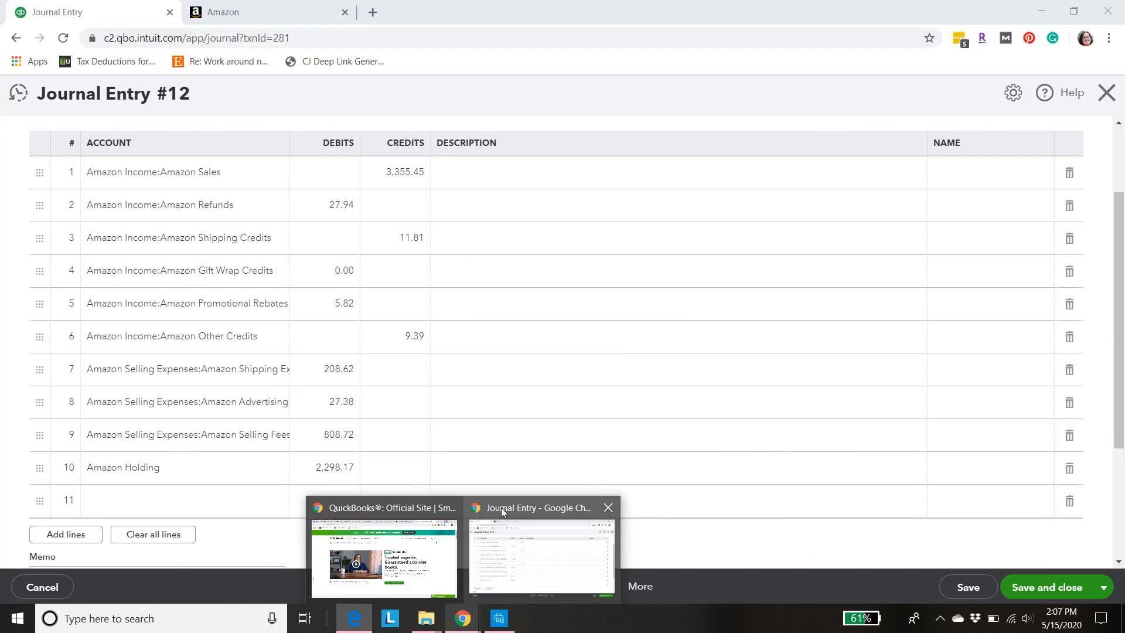
click(1107, 94)
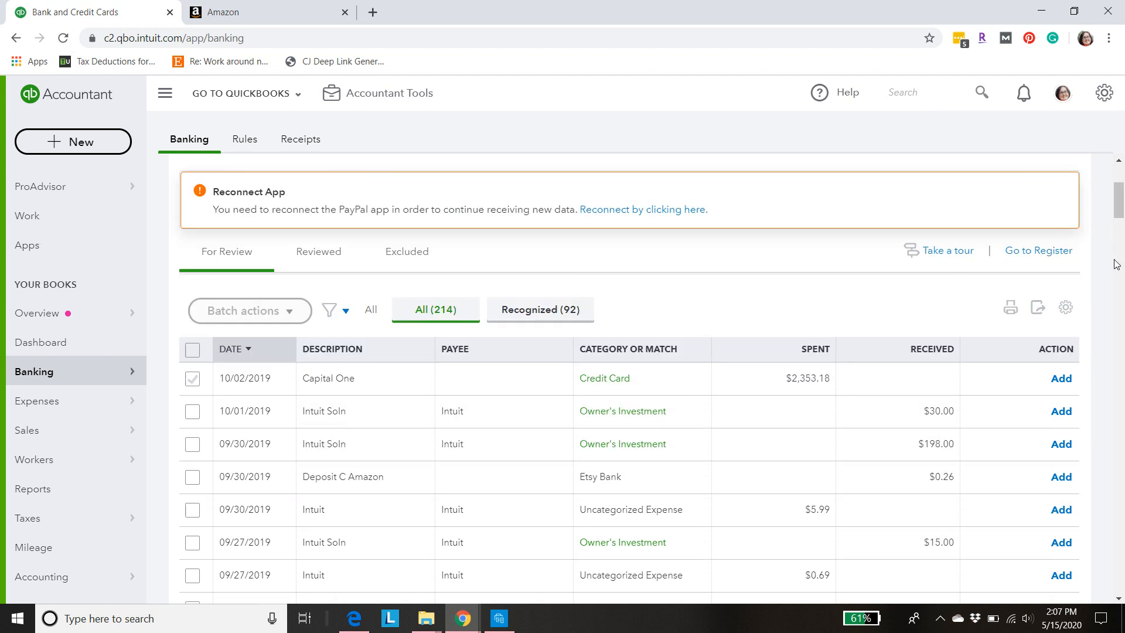
- Undo the reviewed Amazon deposits of $52.13 from 09/30/2019 and of $50.76 and $0.04 from 08/29/2019
click(306, 253)
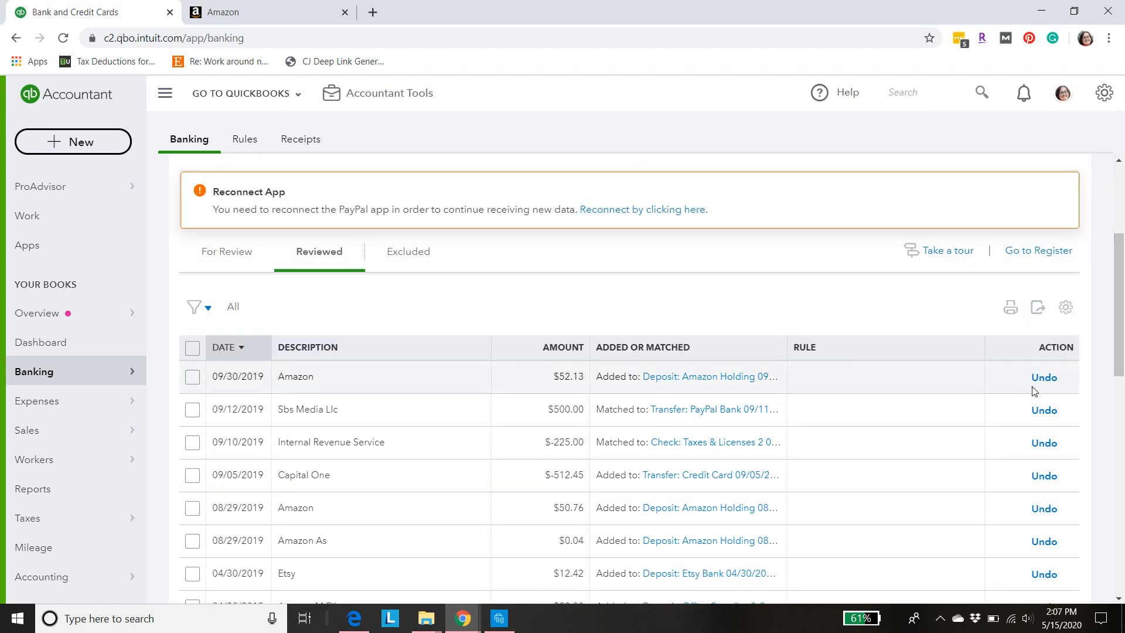
click(1045, 380)
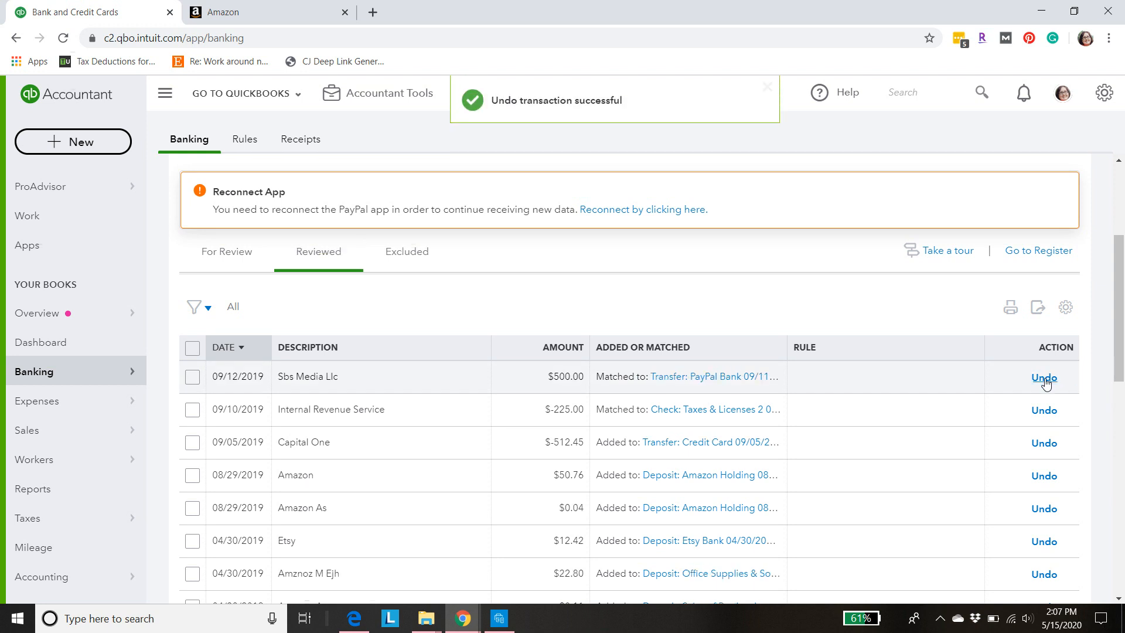
scroll(1118, 299, down, 1)
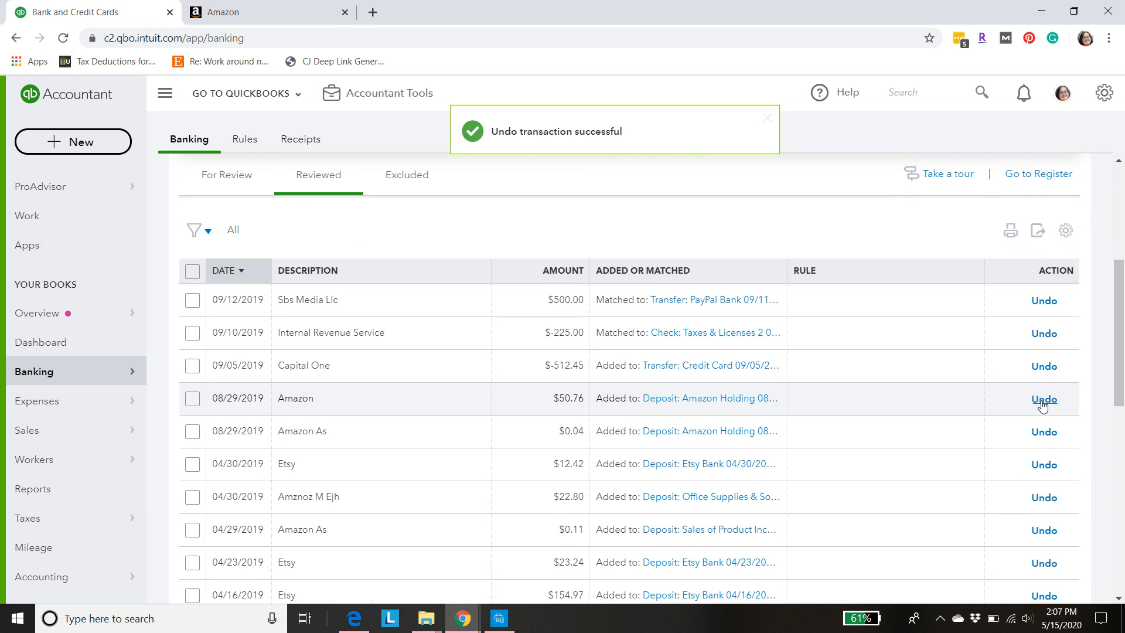
click(1044, 399)
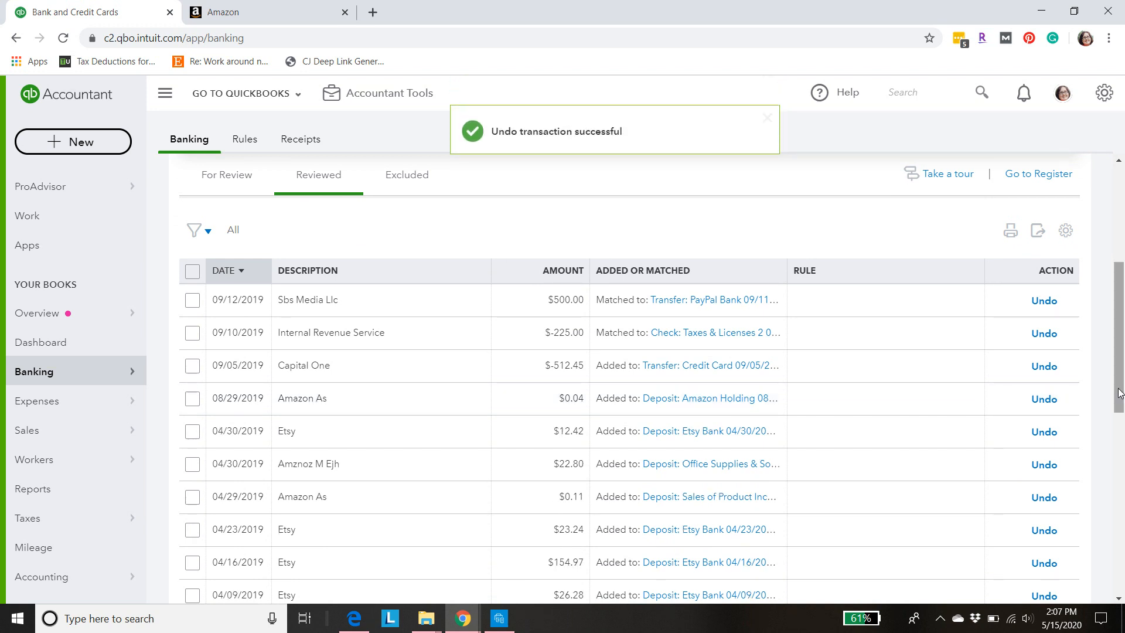
click(1051, 404)
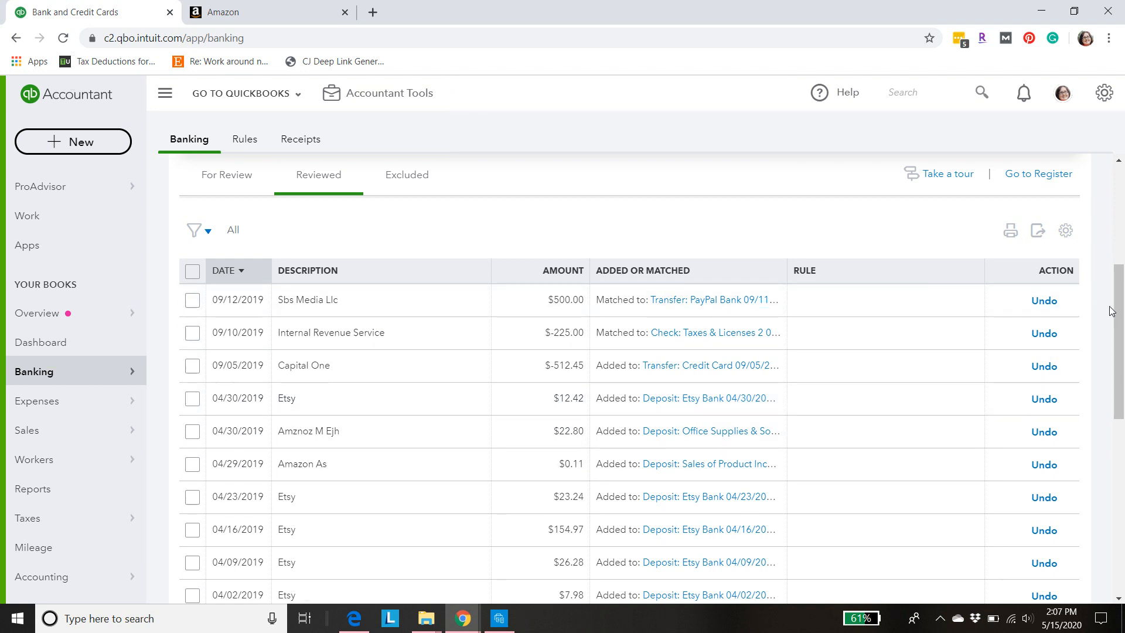
- Open the Business Checking register from the bank feed and switch it to the Amazon Holding account
drag(1113, 312, 1114, 261)
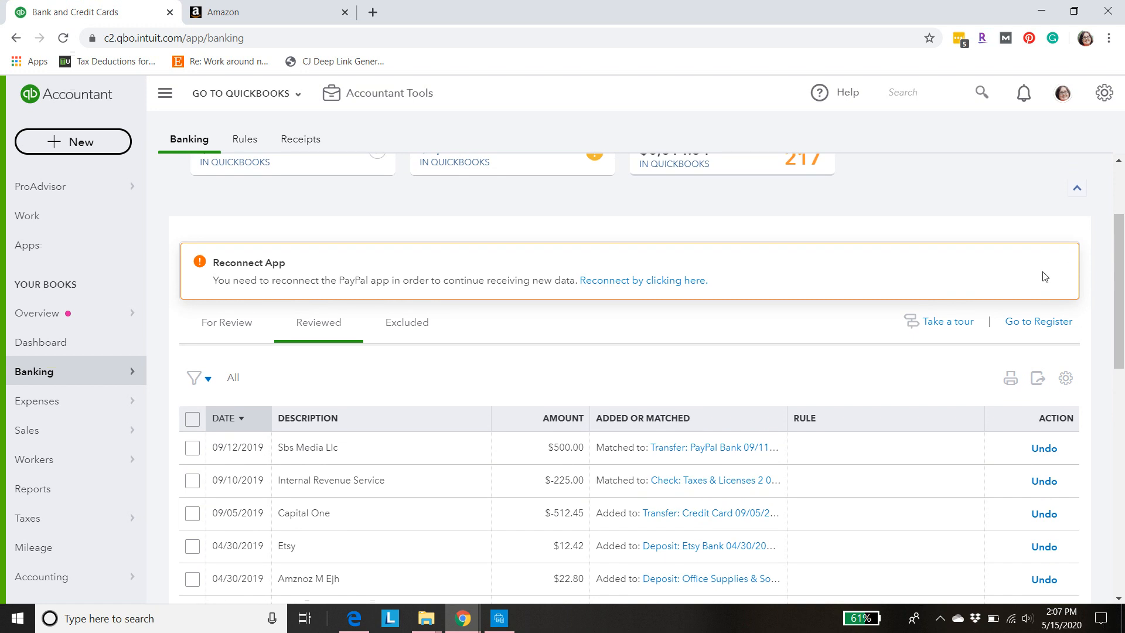
click(1021, 321)
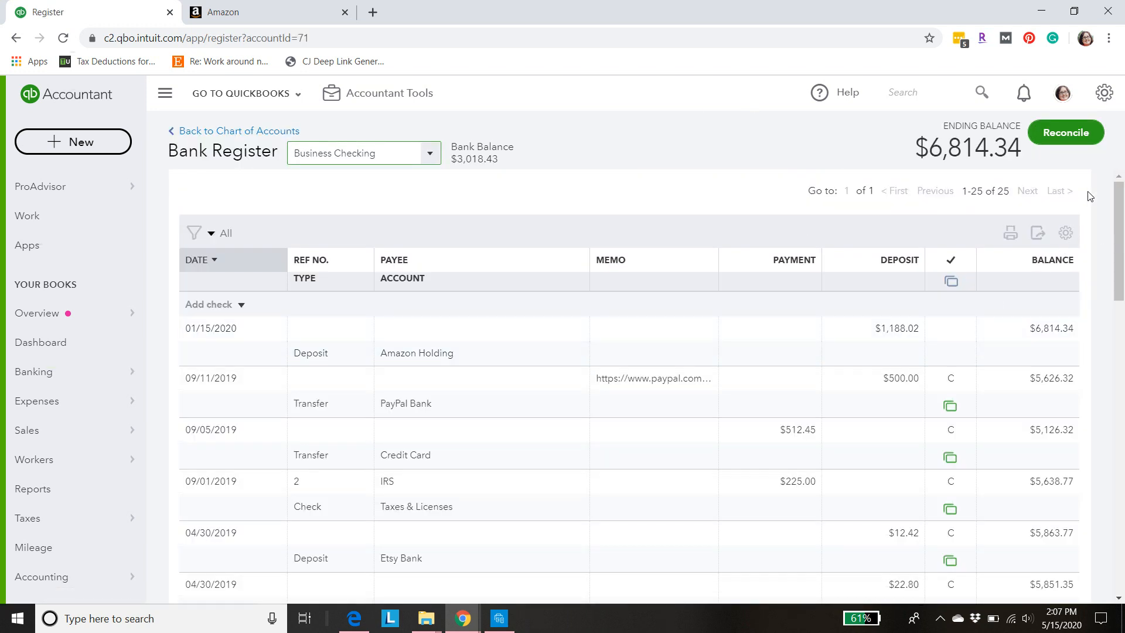
click(1118, 251)
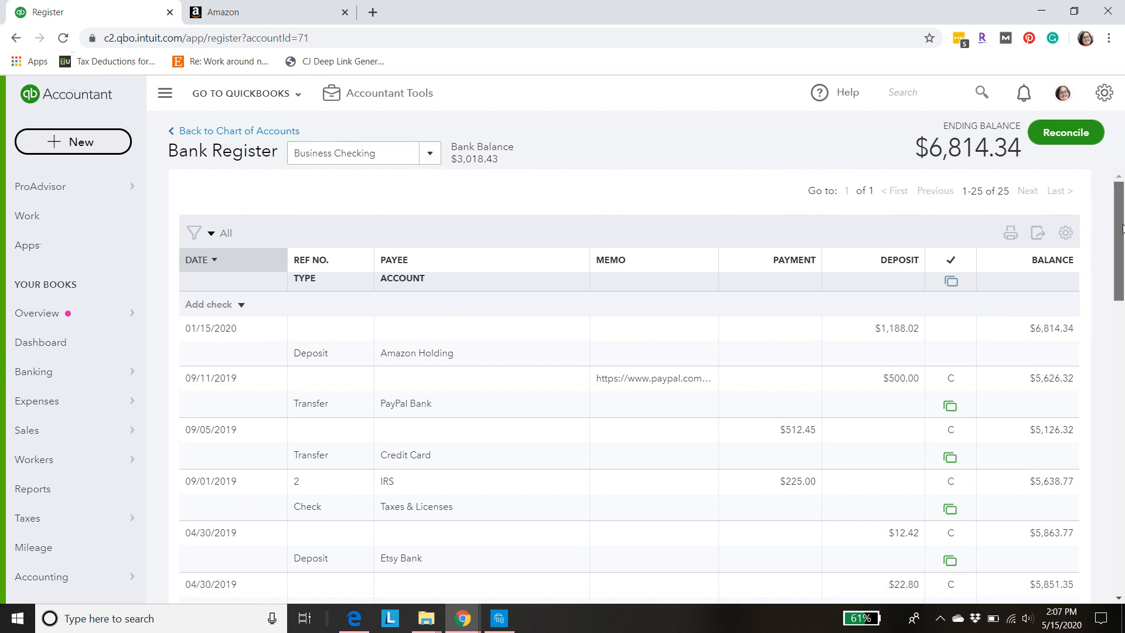
click(431, 154)
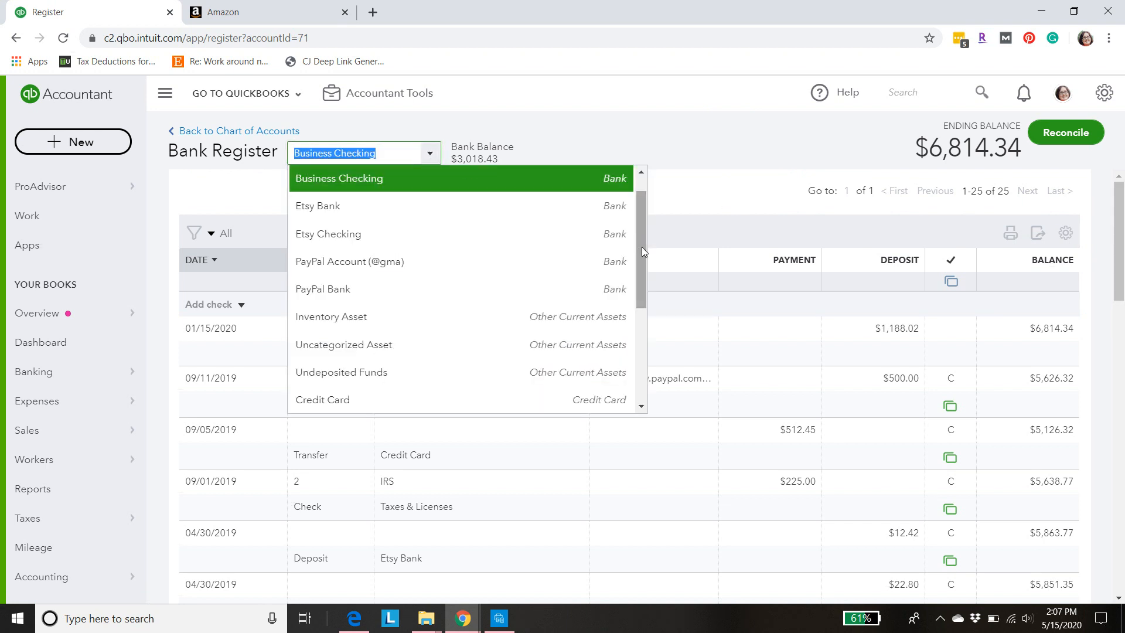
scroll(642, 247, up, 1)
click(582, 175)
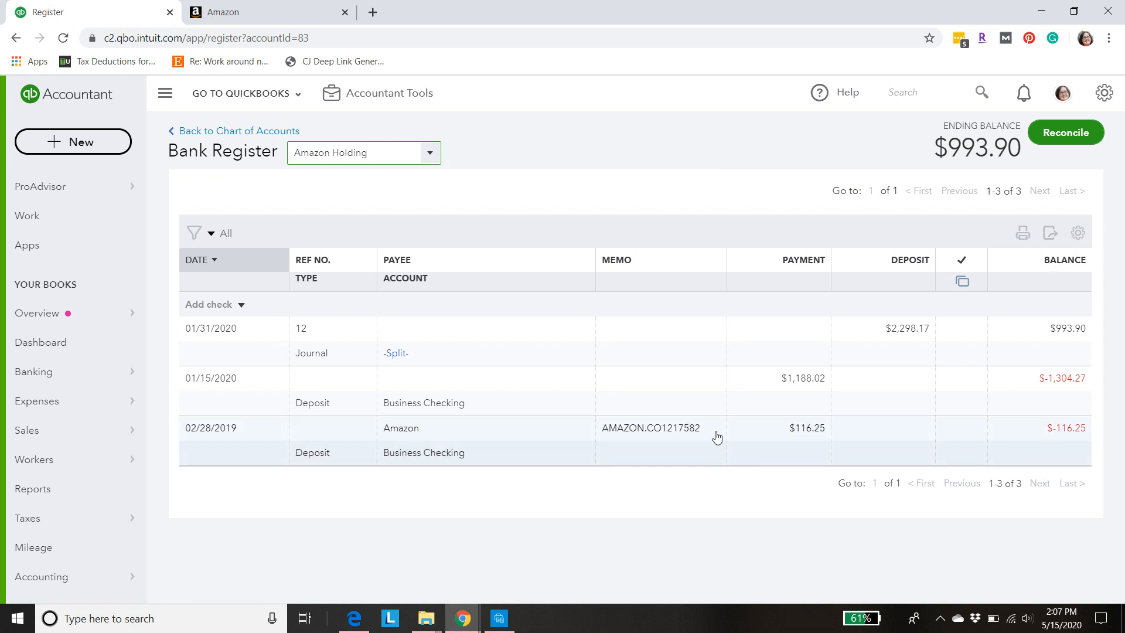
- Delete the 02/28/2019 Amazon deposit of $116.25 from the Amazon Holding register
click(759, 439)
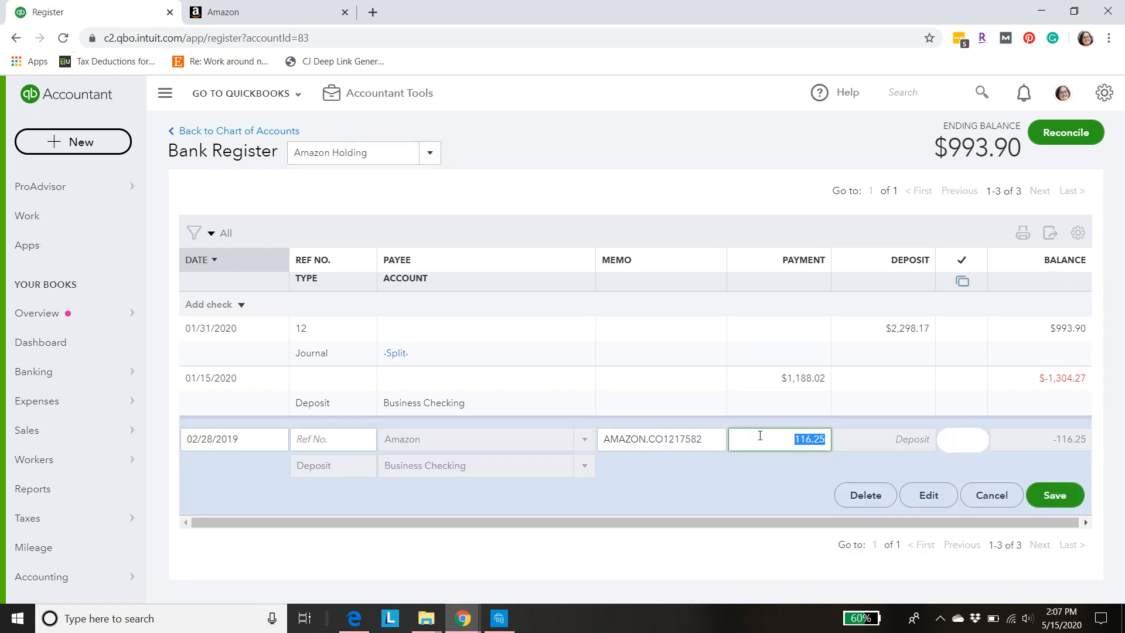
click(867, 497)
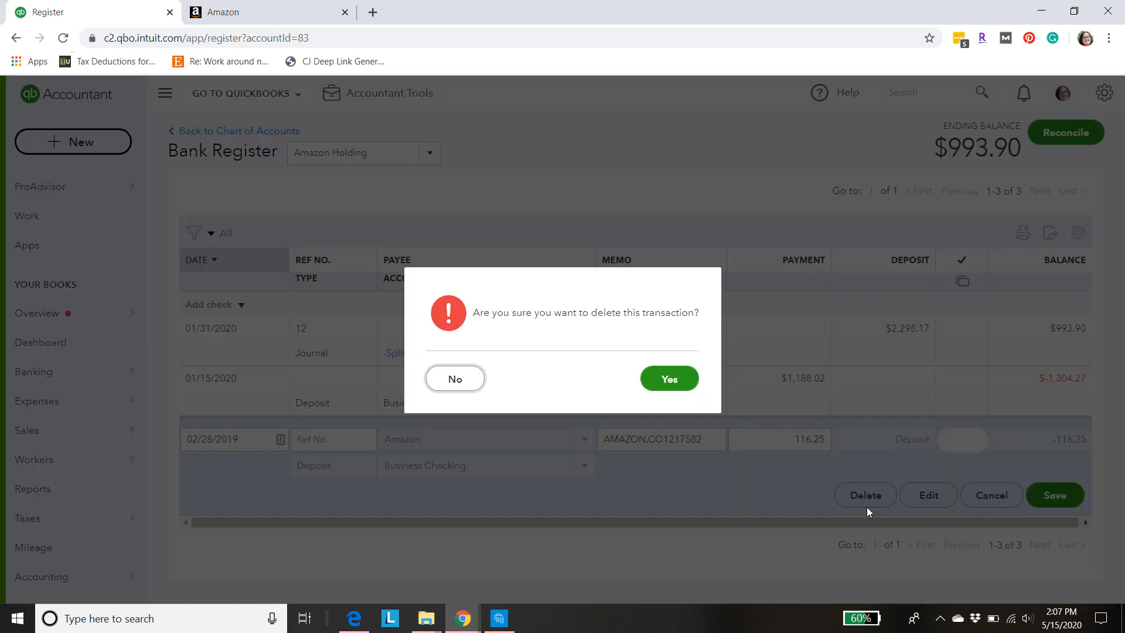
click(670, 380)
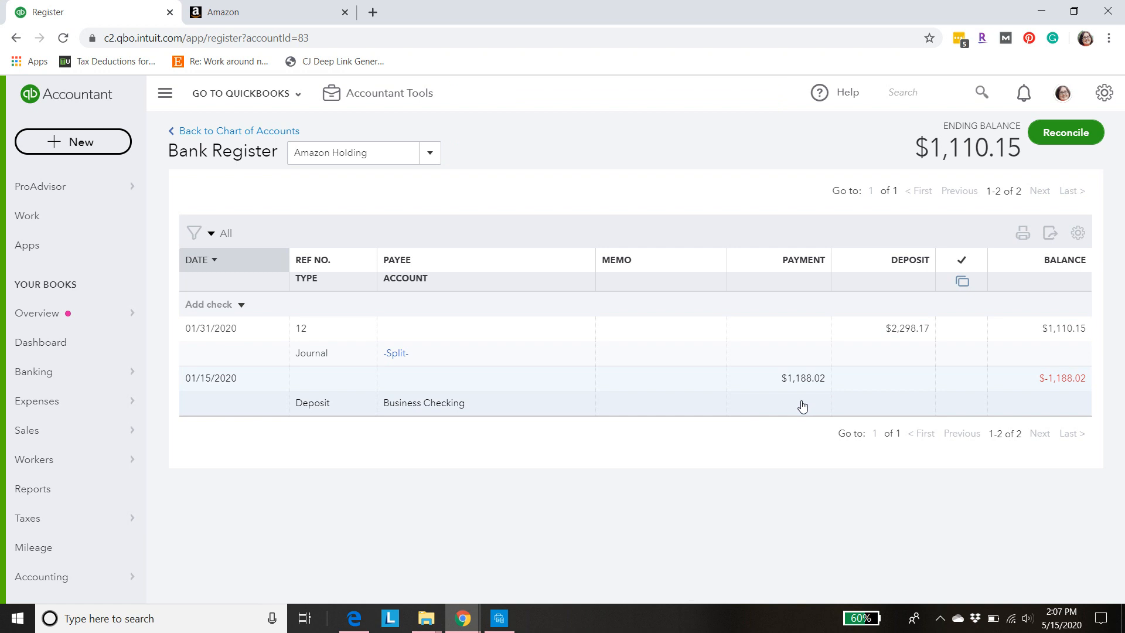
- Compare the Amazon Holding register with the income, expense and transfer totals in the Amazon entry example PDF in Edge, and return to QuickBooks
click(354, 619)
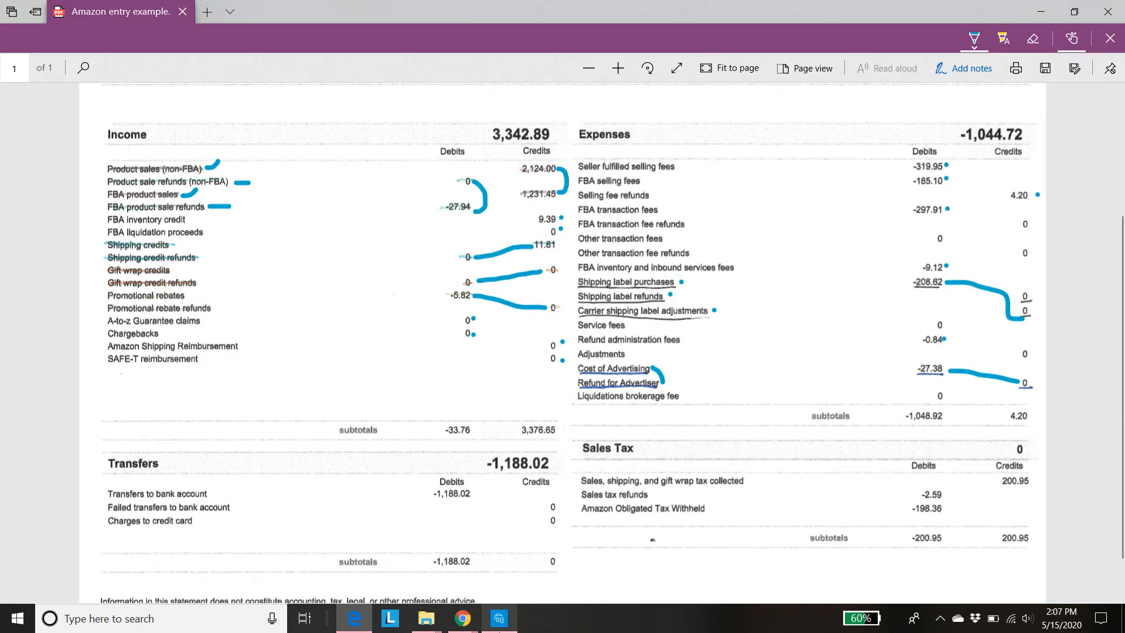
mouse_move(478, 617)
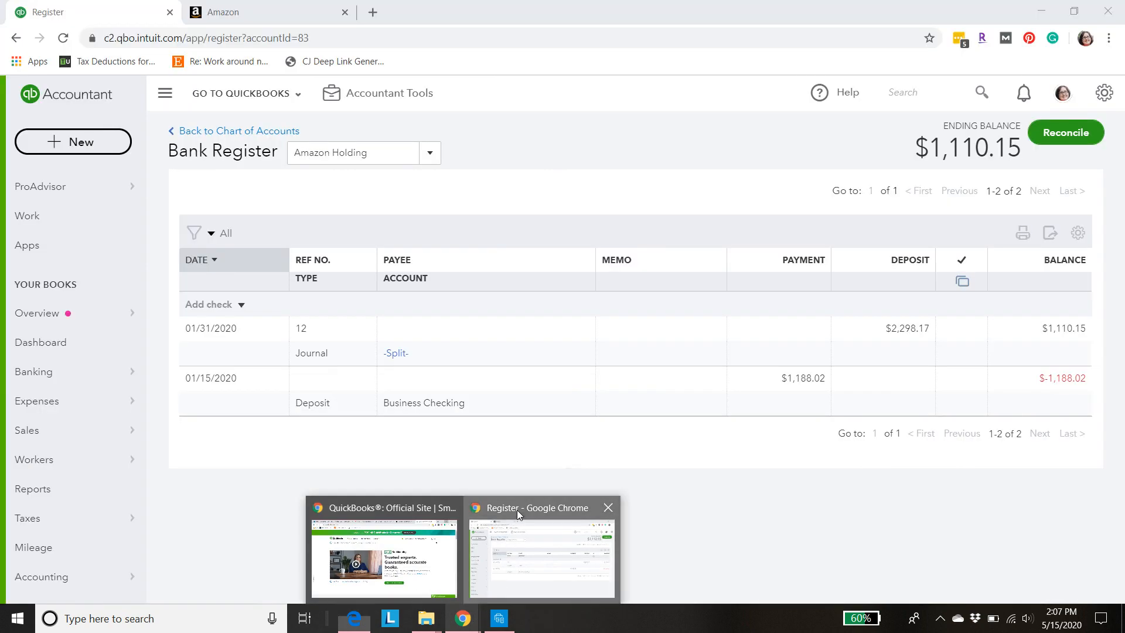
click(517, 510)
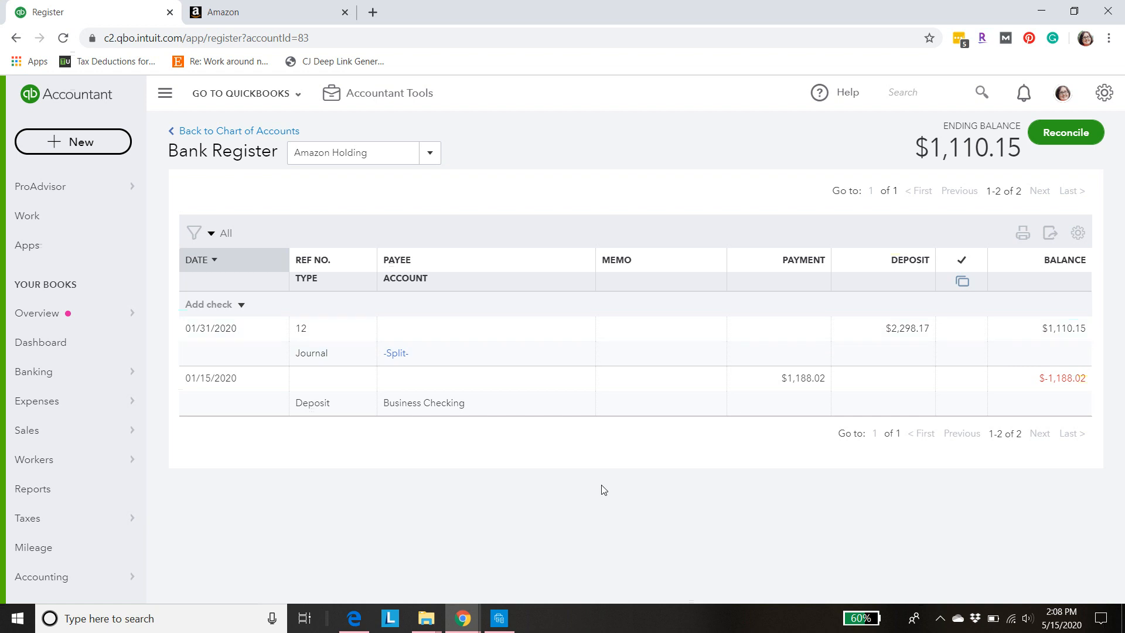
click(355, 619)
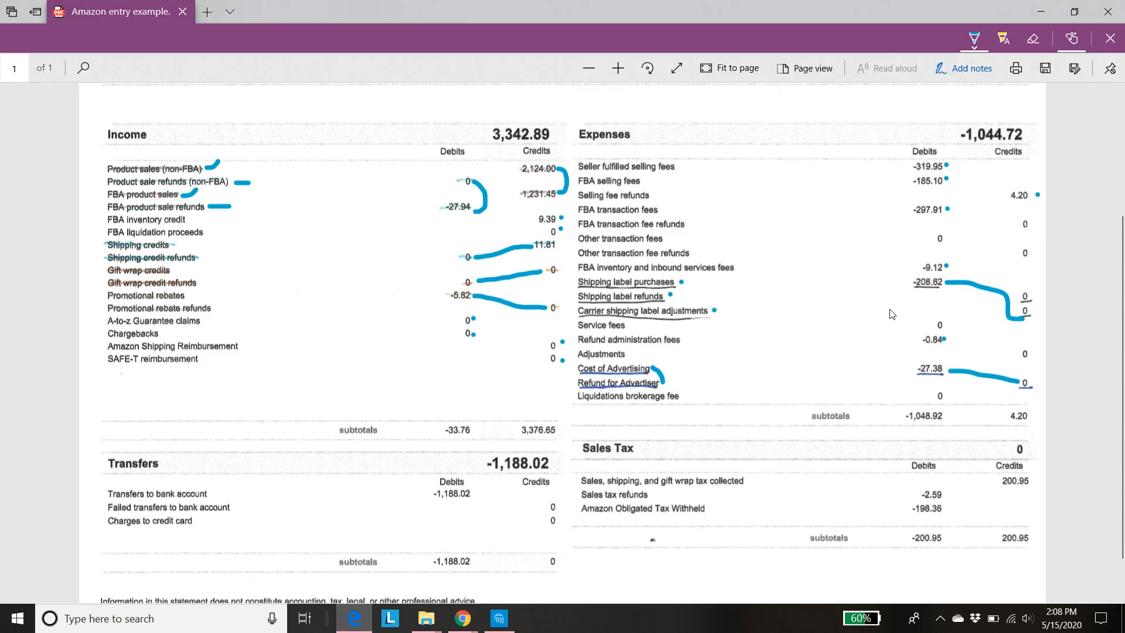
scroll(1122, 381, up, 1)
scroll(1122, 381, up, 2)
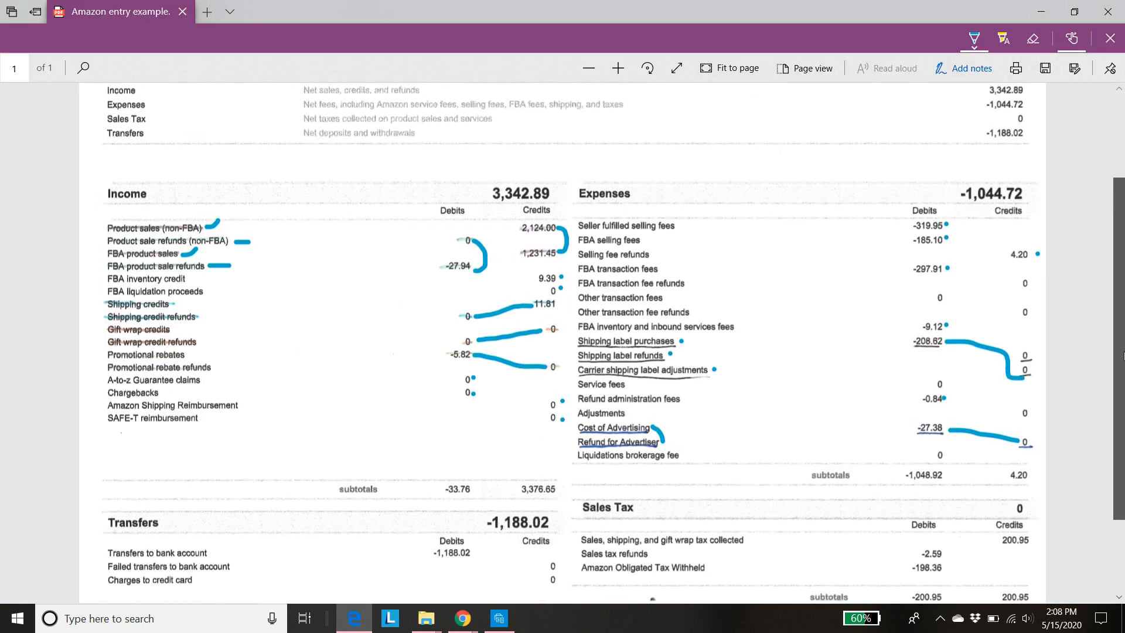
scroll(652, 540, down, 2)
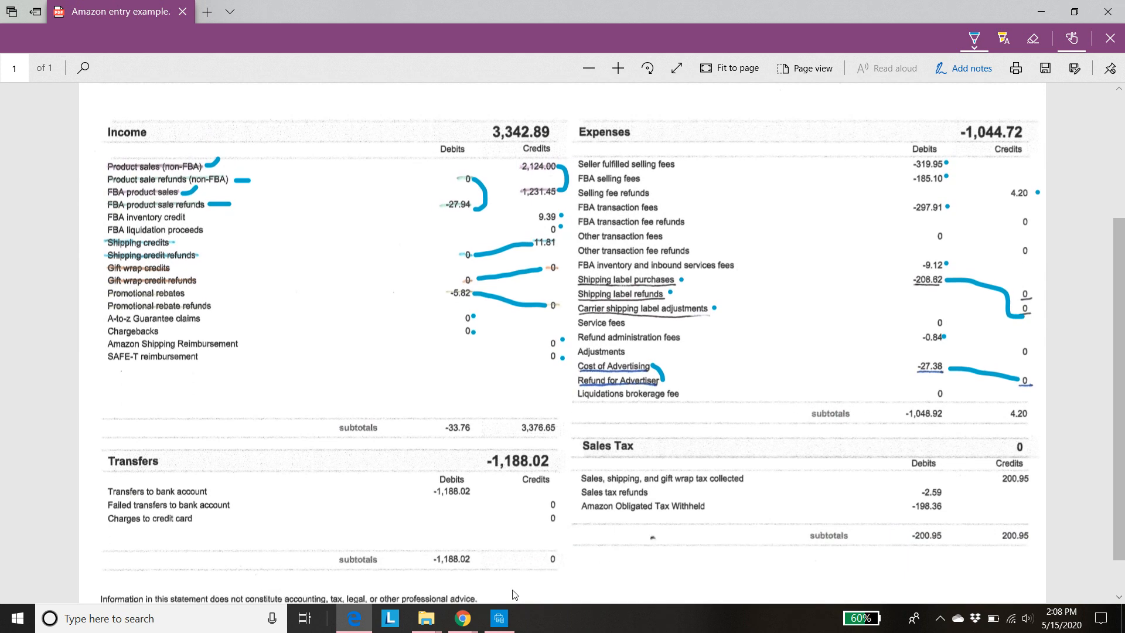
mouse_move(473, 615)
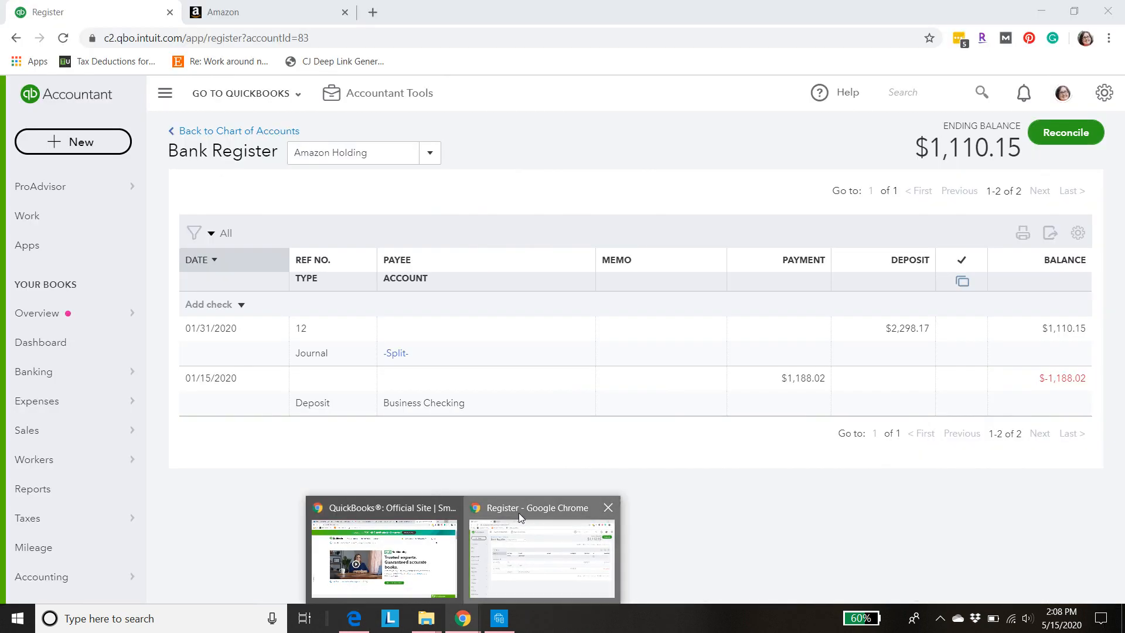
click(519, 512)
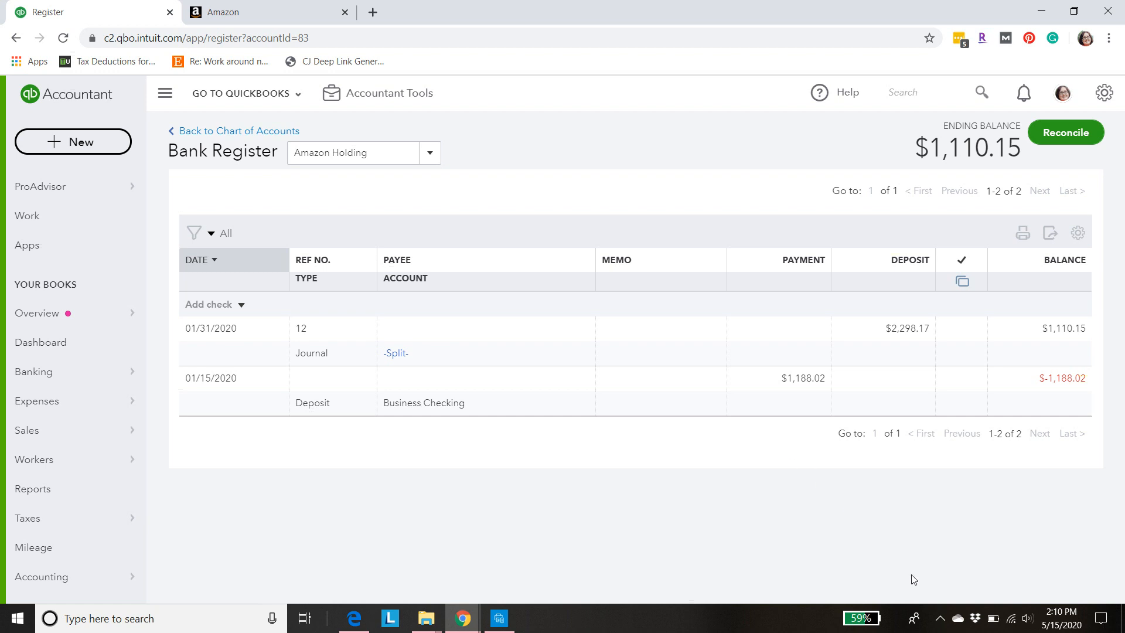
click(940, 621)
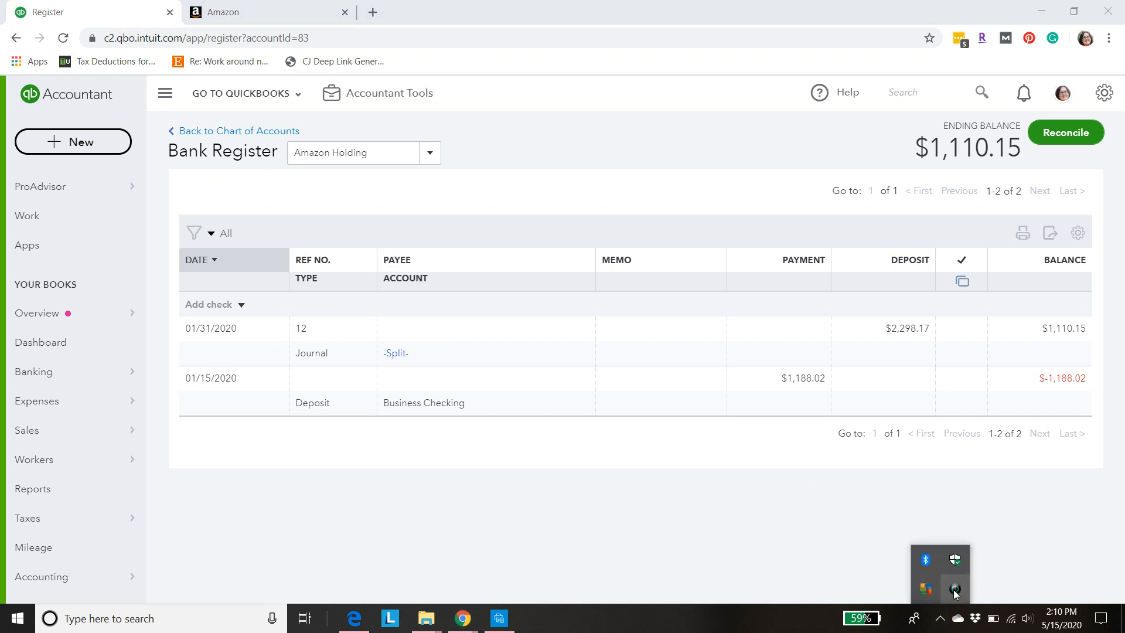